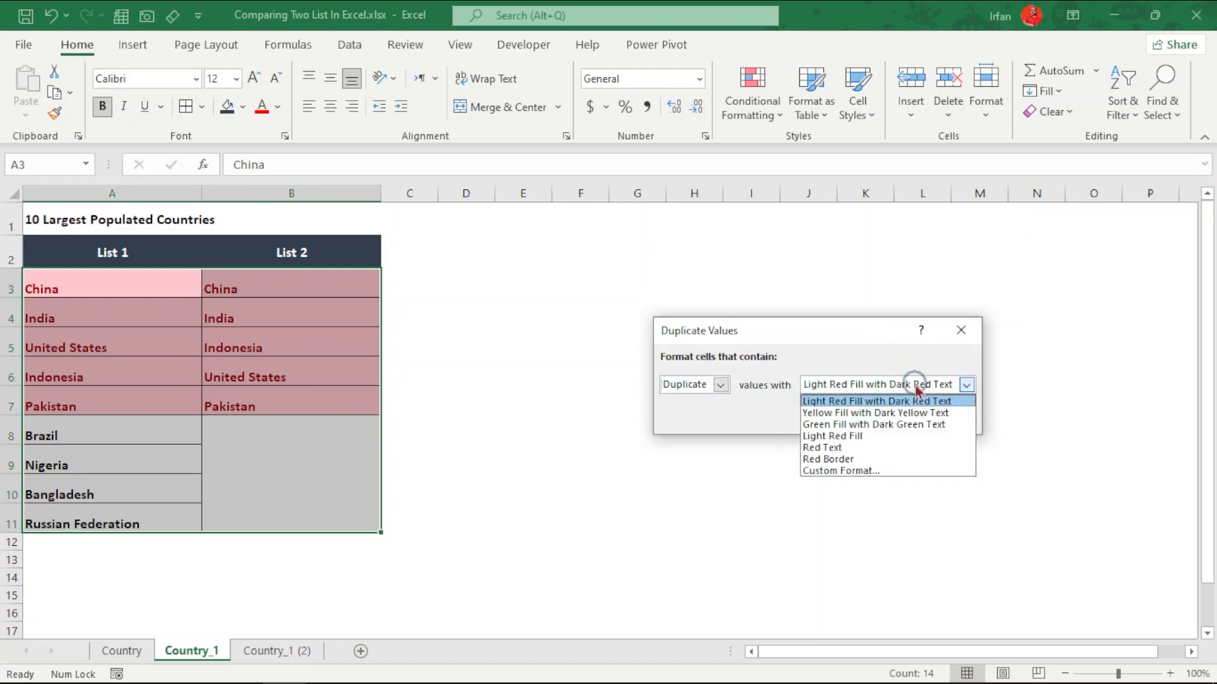
# Step: Highlight the duplicate values across both country lists using Light Red Fill with Dark Red Text
pyautogui.click(967, 385)
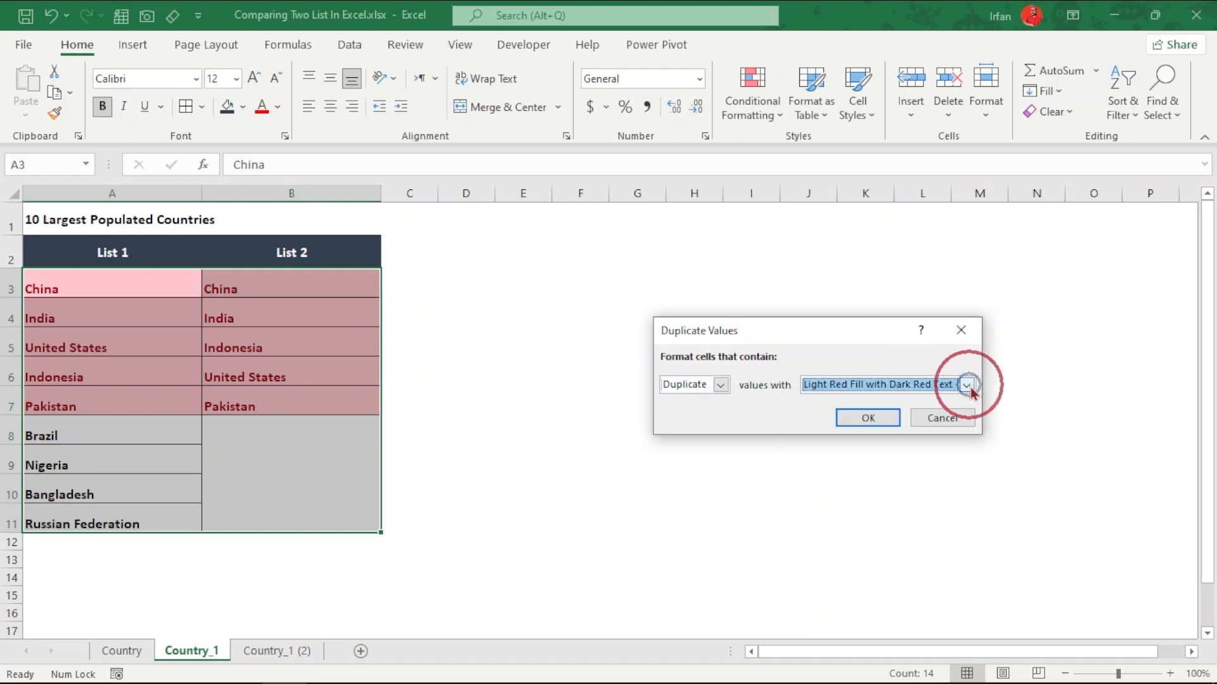
pyautogui.click(868, 417)
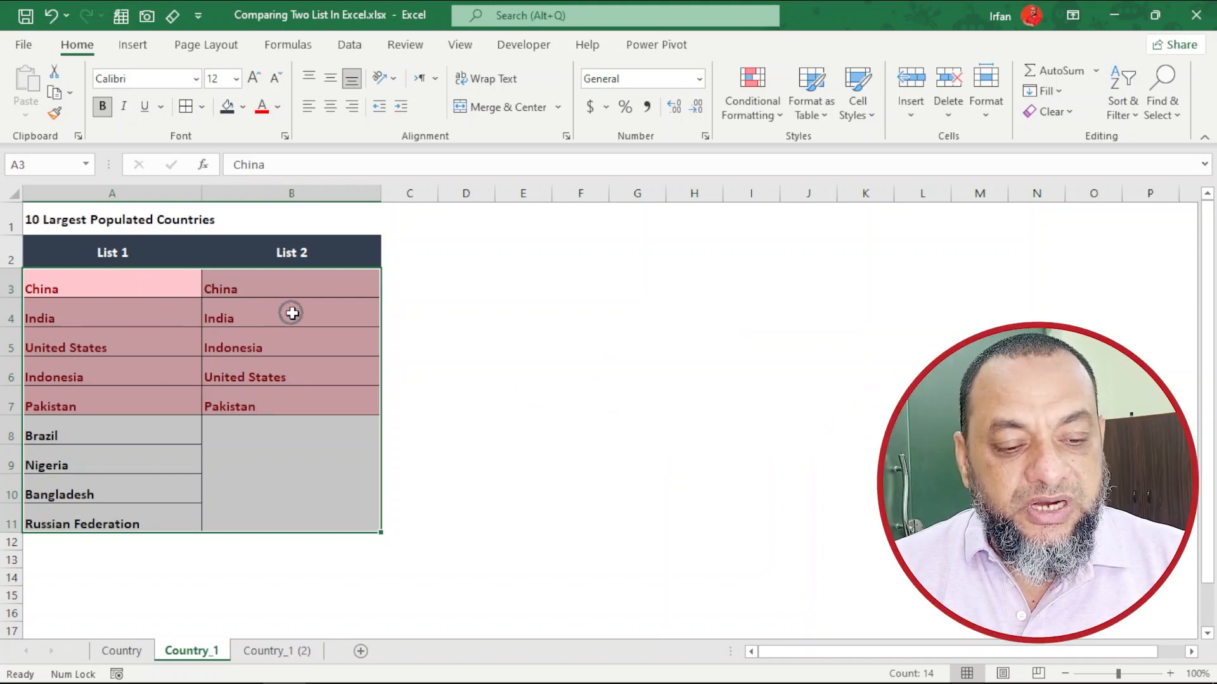
pyautogui.click(169, 289)
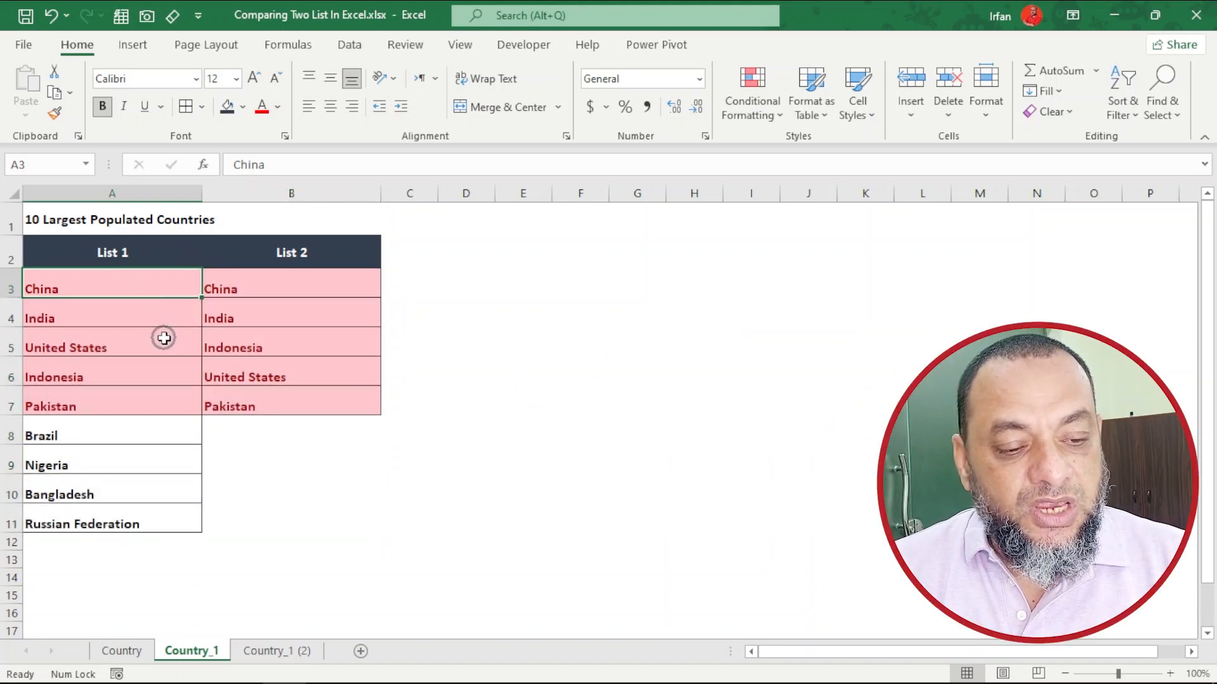
# Step: Filter List 1 by the color of the highlighted China cell in A3
pyautogui.click(146, 309)
pyautogui.click(147, 293)
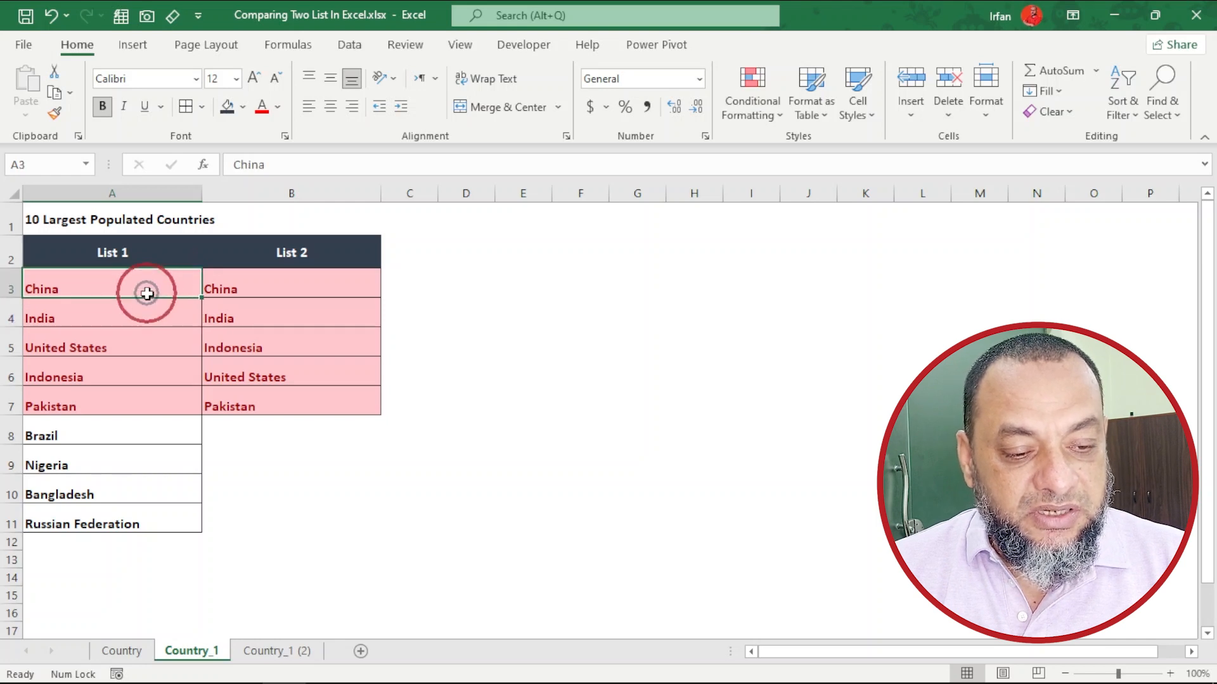
pyautogui.click(162, 320)
pyautogui.click(161, 289)
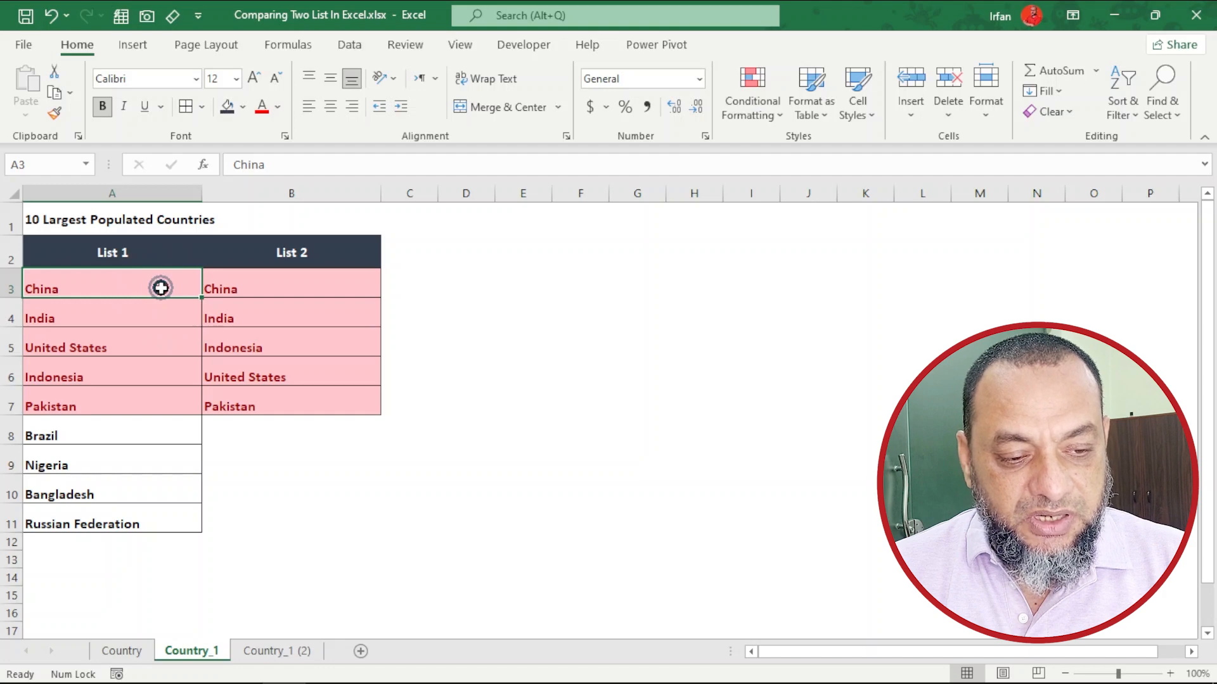
pyautogui.rightClick(161, 288)
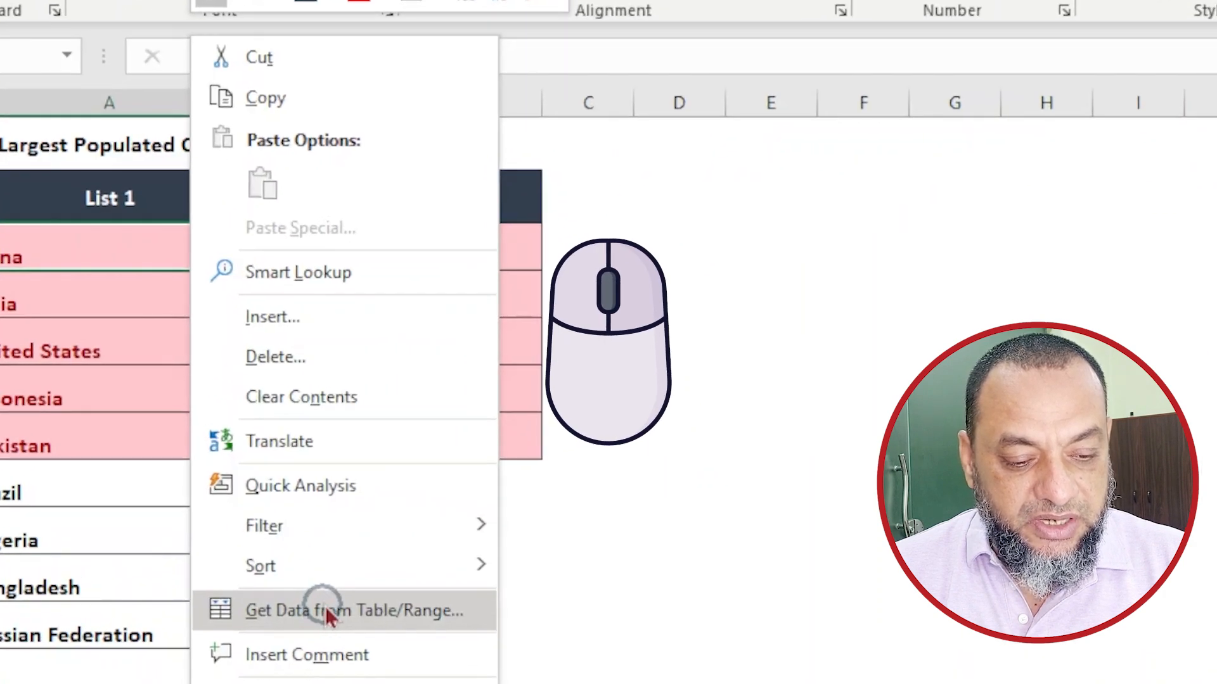
pyautogui.moveTo(371, 524)
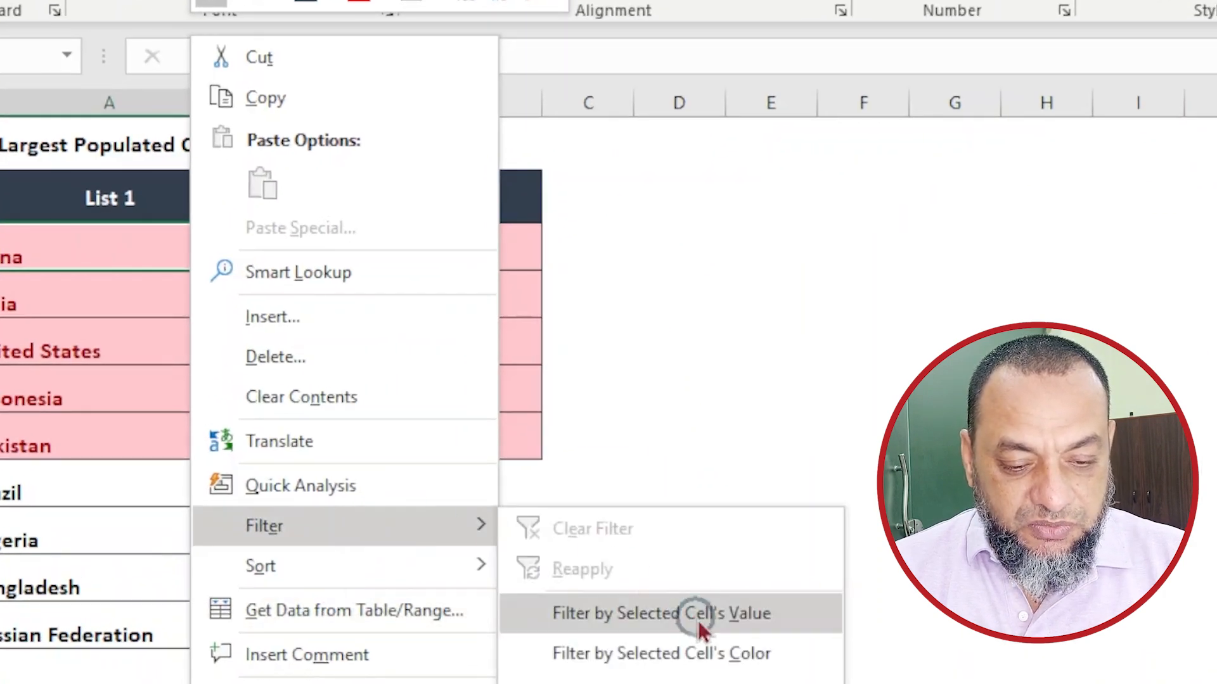
pyautogui.click(686, 673)
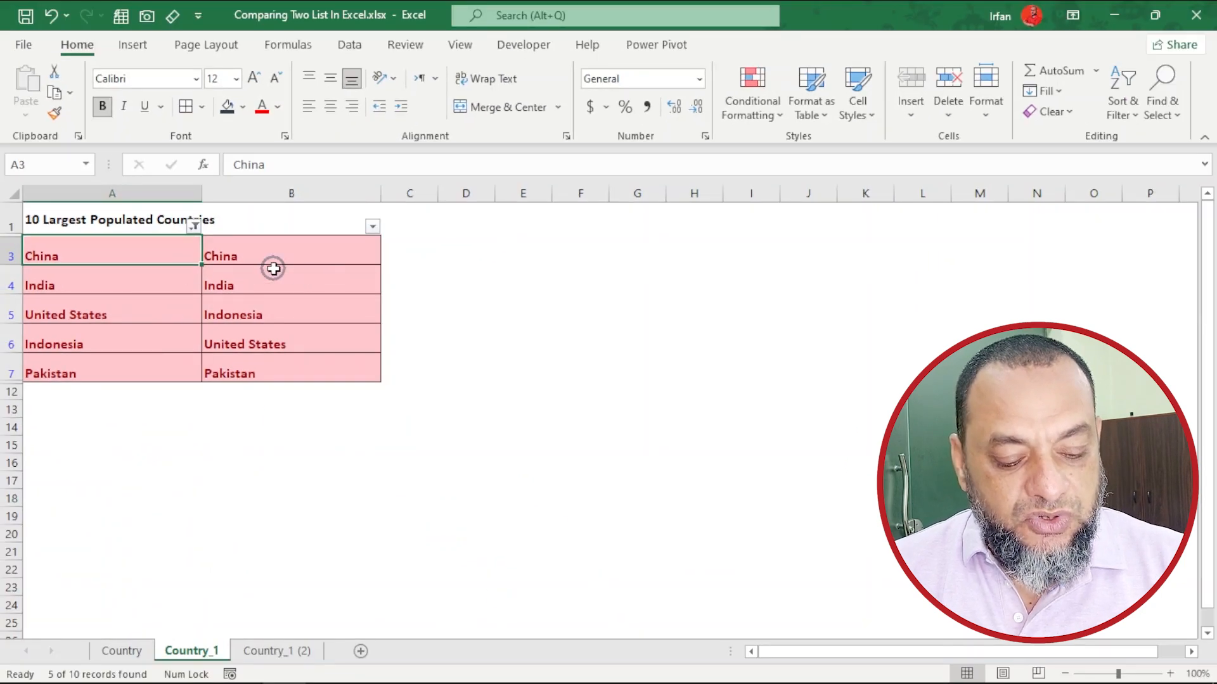
# Step: Undo the color filter and the duplicate-value highlighting on the two lists
pyautogui.hotkey('ctrl', 'z')
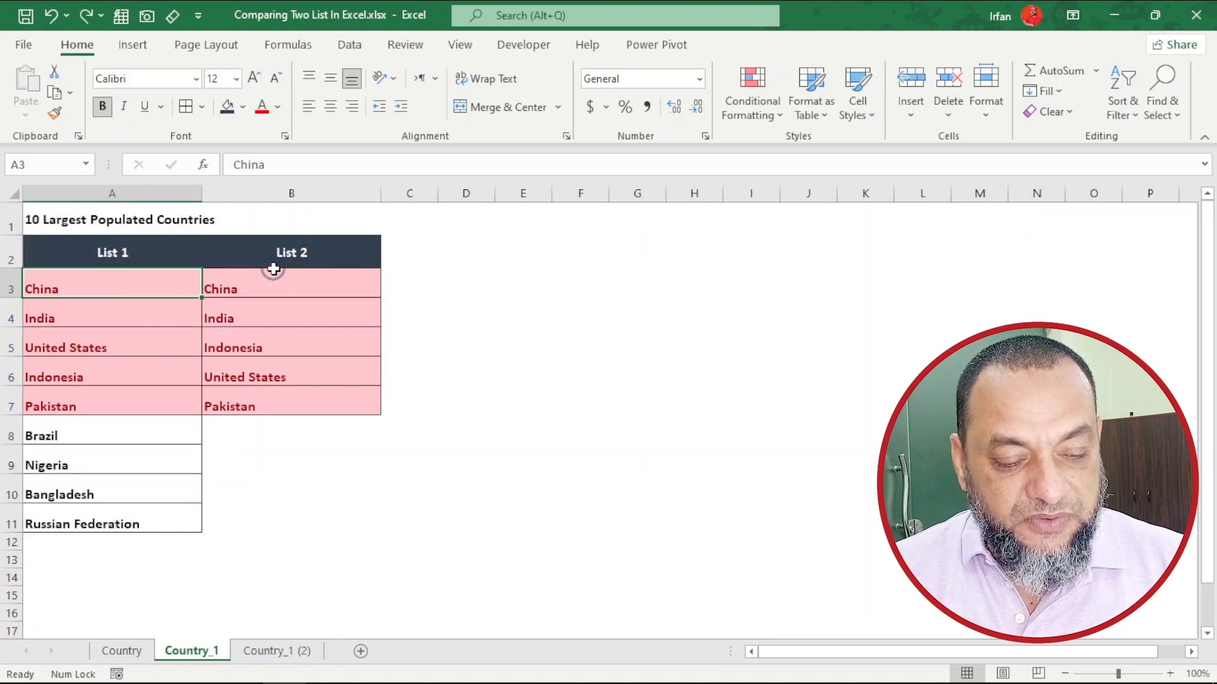
pyautogui.hotkey('ctrl', 'z')
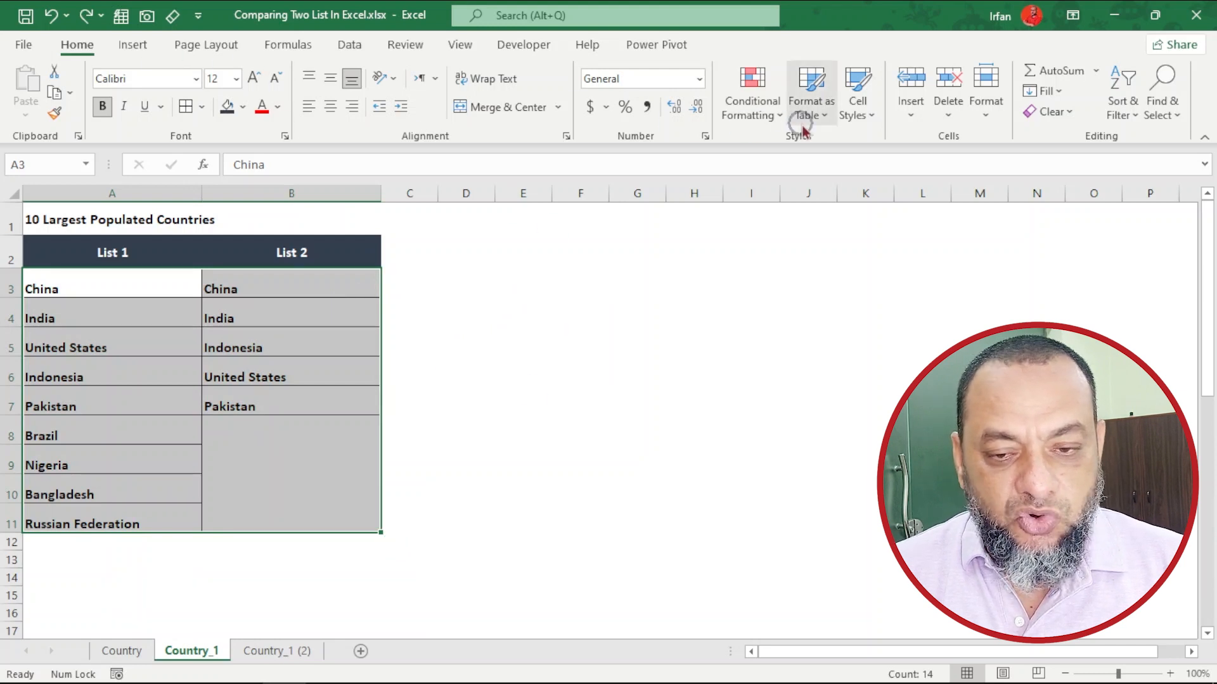
# Step: Highlight the unique values in A3:B11 with Light Red Fill with Dark Red Text, and undo that formatting
pyautogui.click(778, 119)
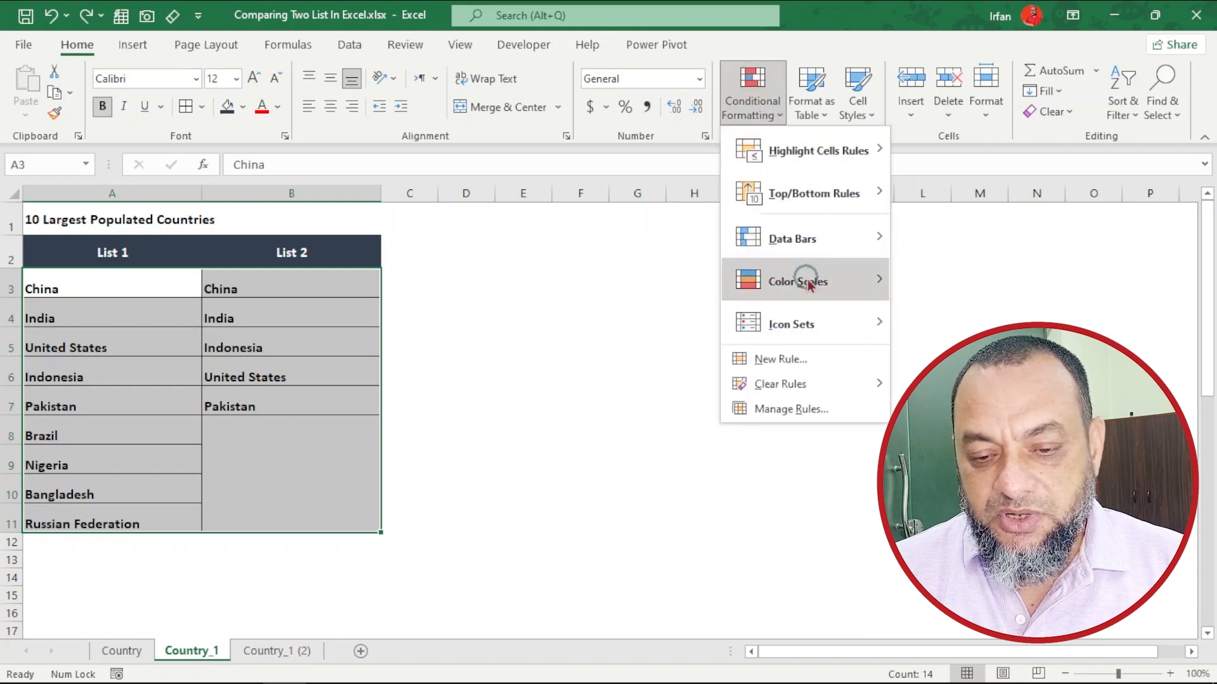
pyautogui.click(822, 153)
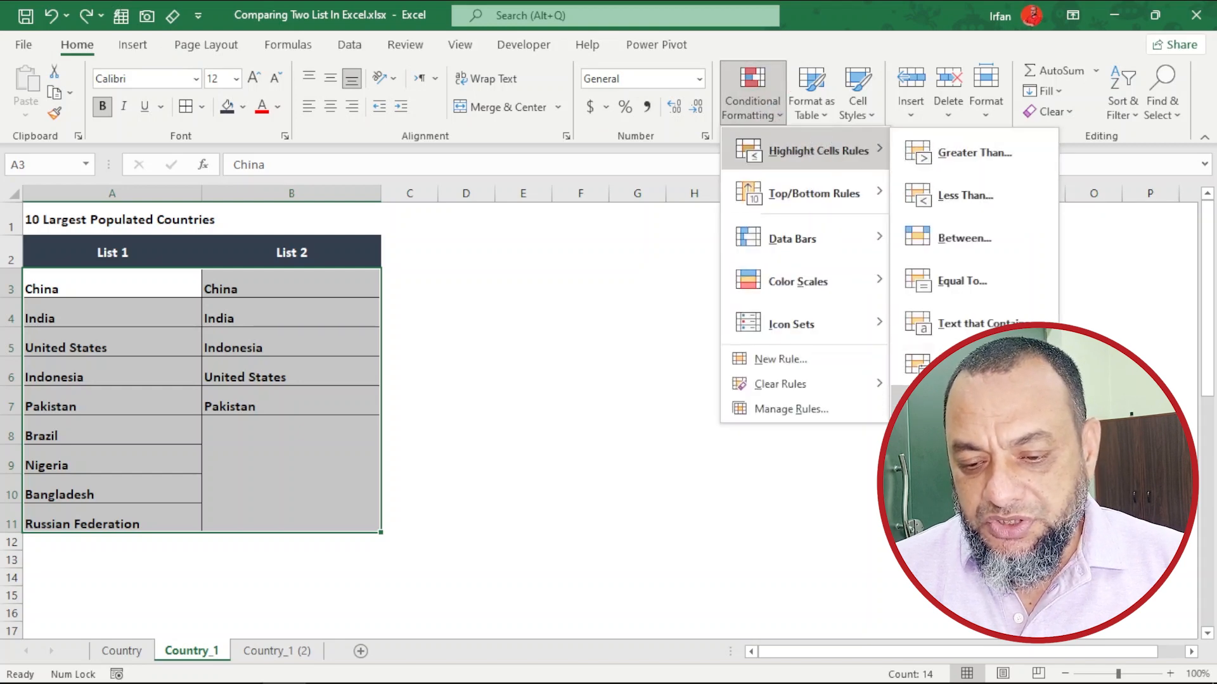
pyautogui.click(964, 409)
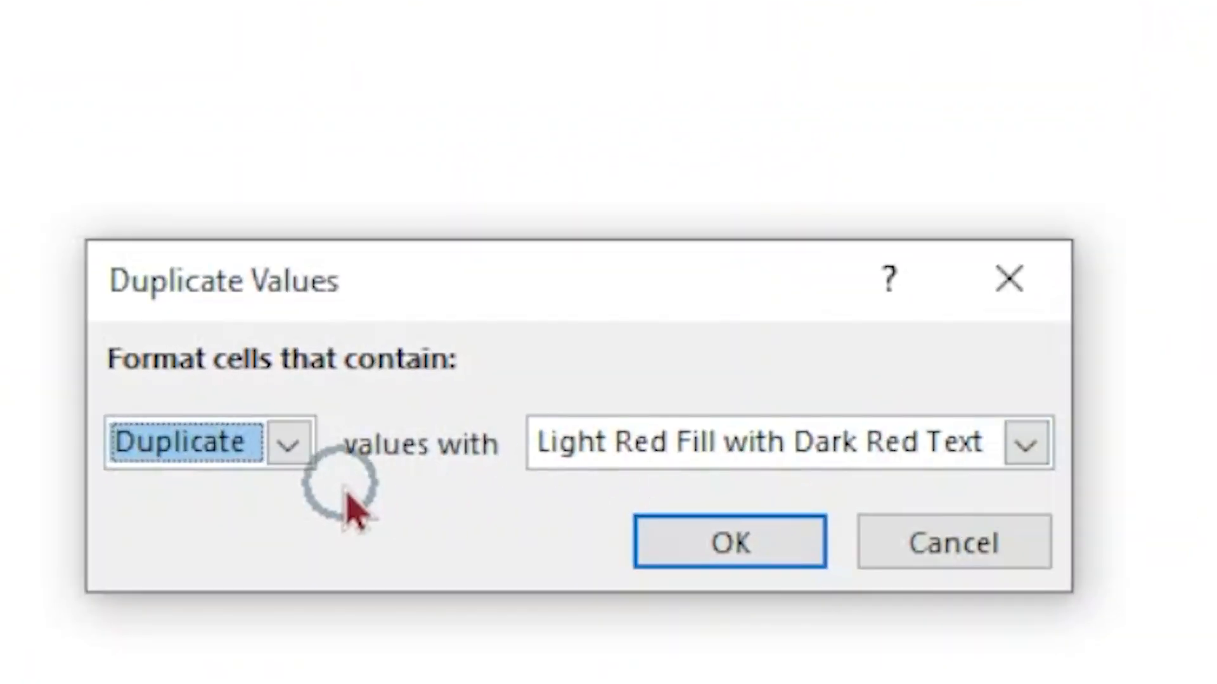
pyautogui.click(293, 445)
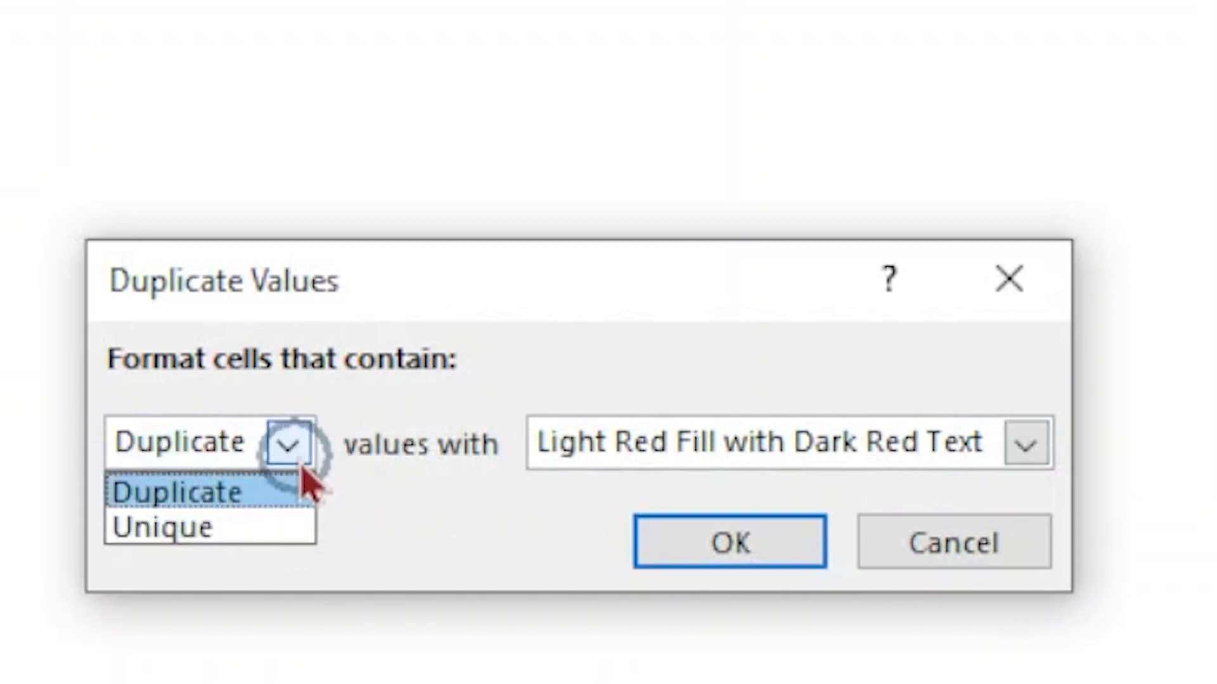
pyautogui.click(289, 529)
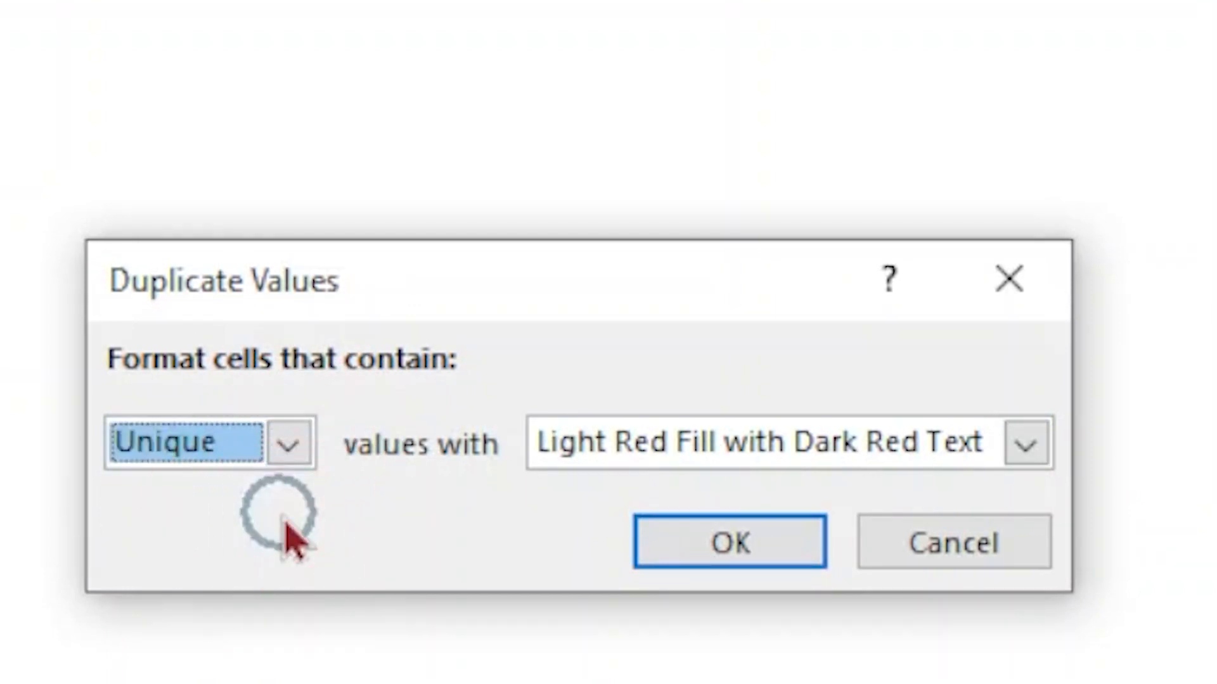
pyautogui.click(710, 555)
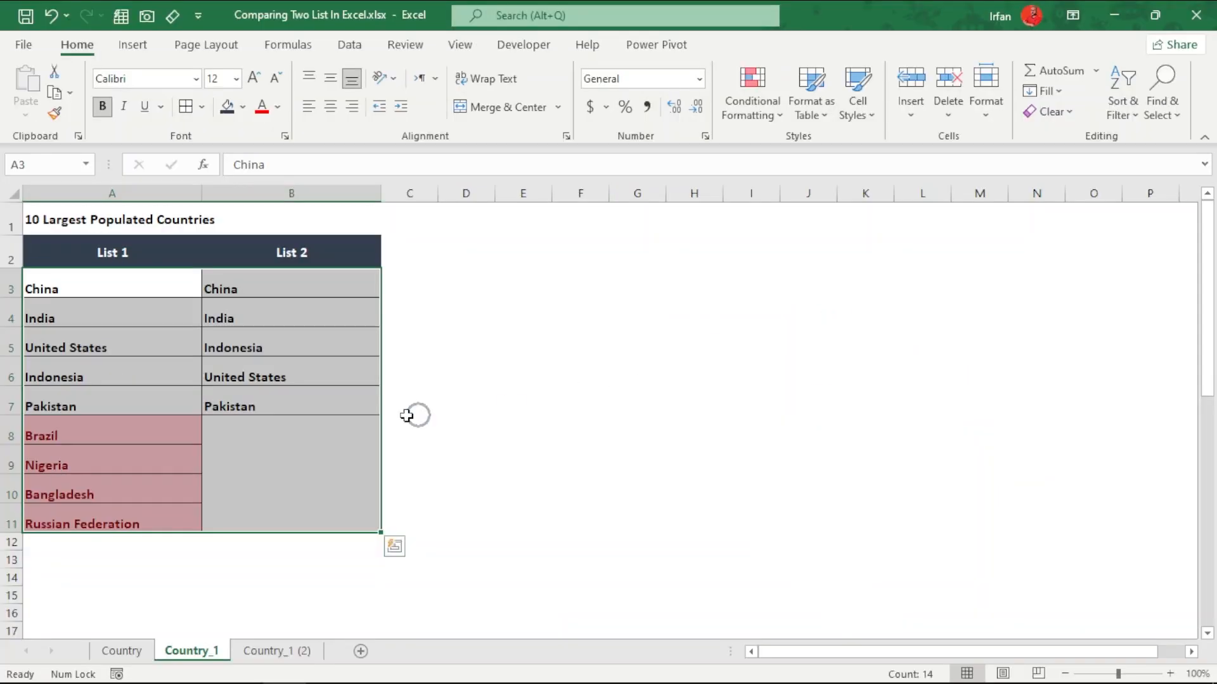
pyautogui.click(175, 443)
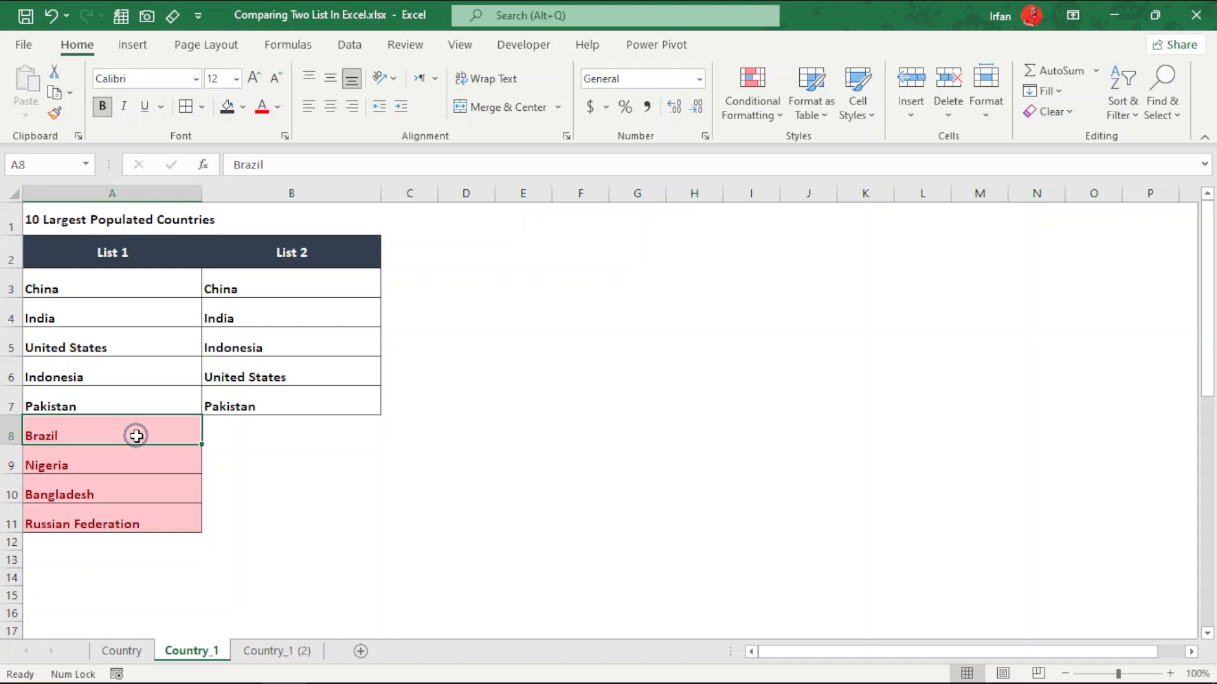
pyautogui.hotkey('ctrl', 'z')
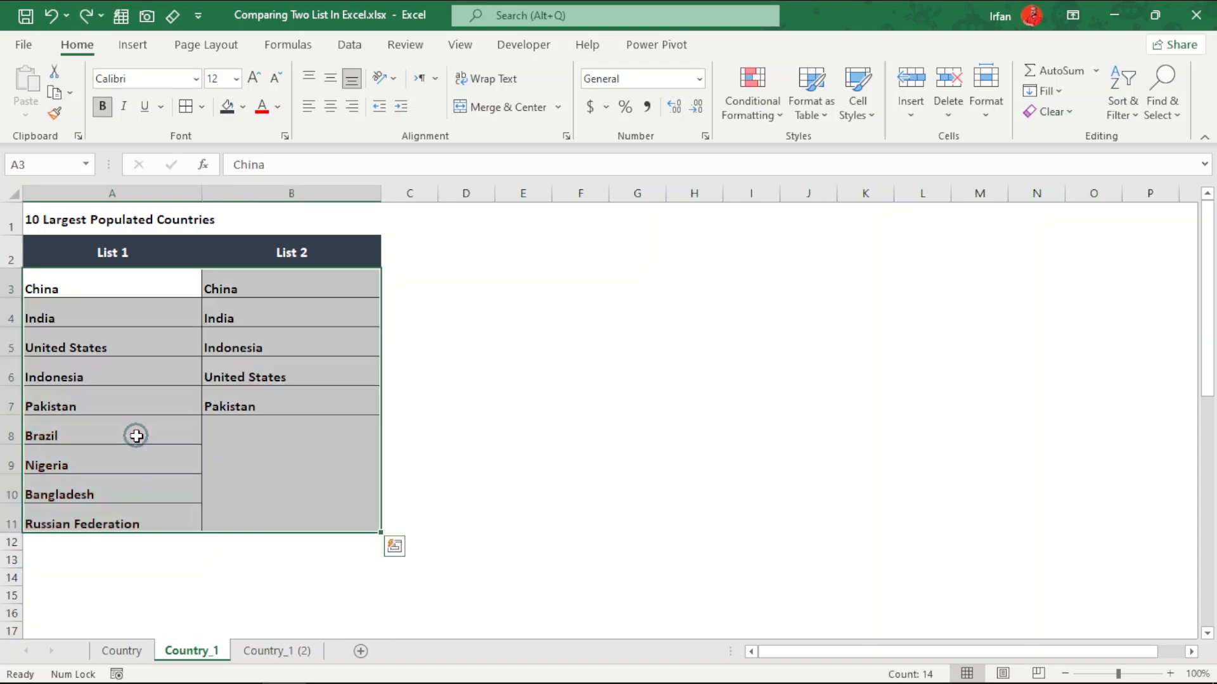
# Step: Enter the formula =EXACT(A3,B3) in cell C3 to compare the first entries of both lists
pyautogui.click(410, 288)
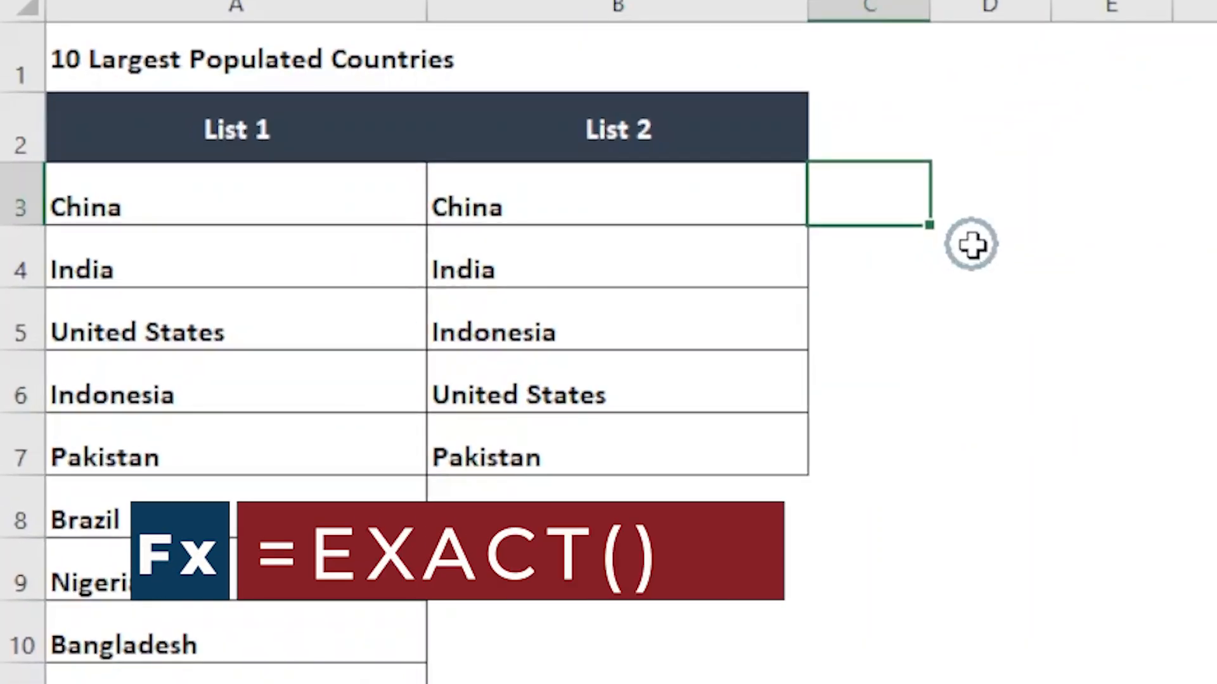
pyautogui.write('=e')
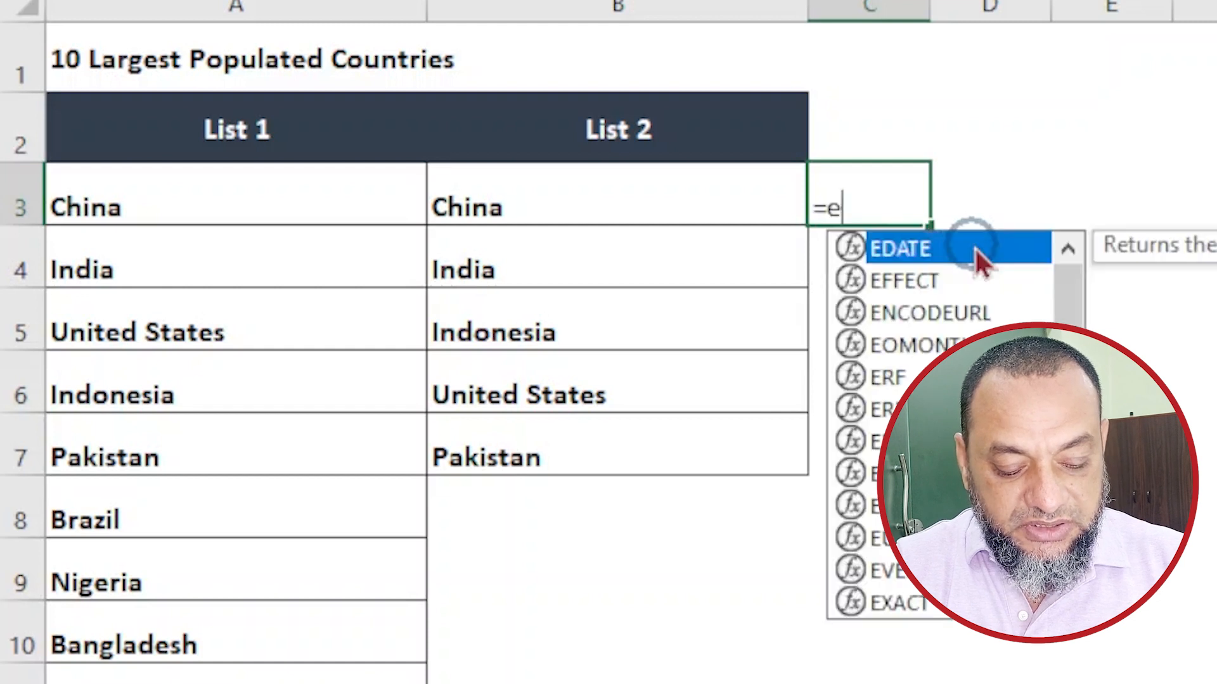
pyautogui.write('xca')
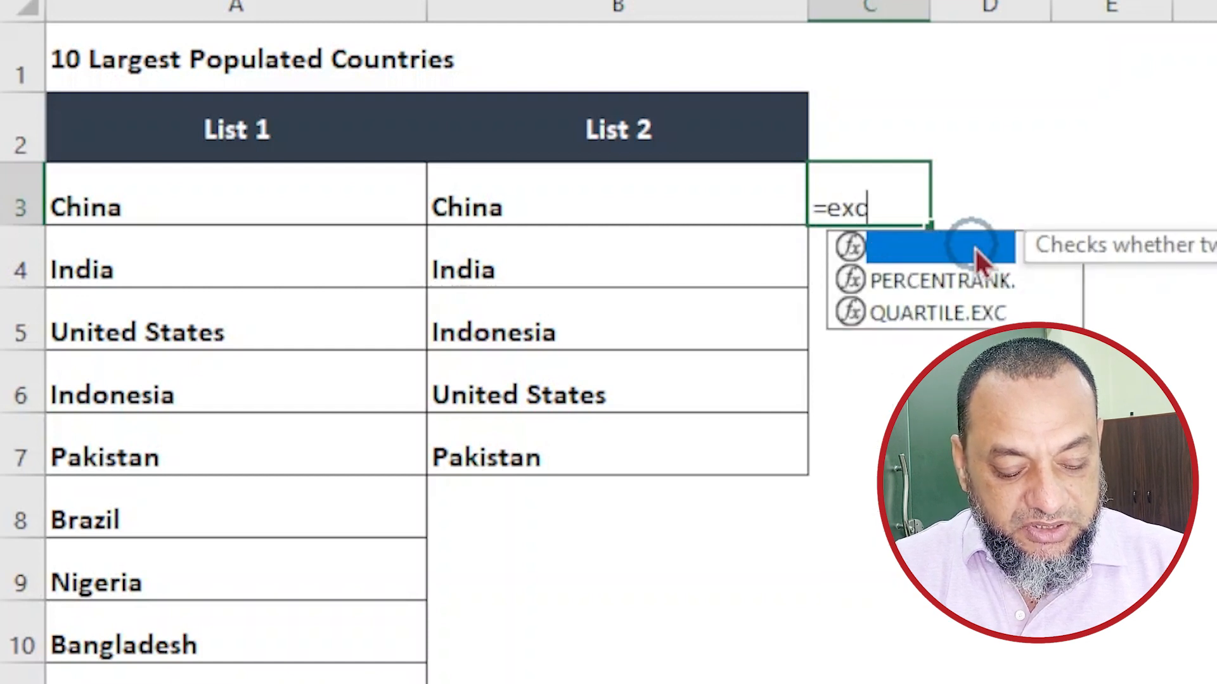
pyautogui.press('BackSpace')
pyautogui.press('BackSpace')
pyautogui.write('act')
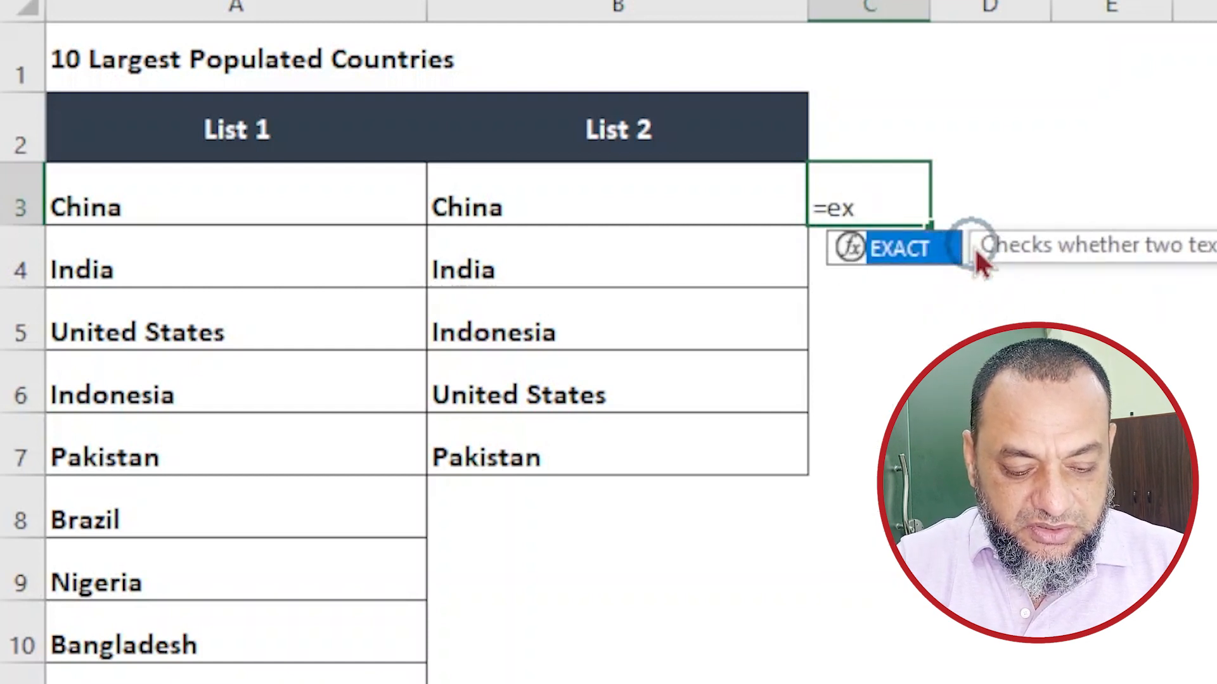
pyautogui.press('Tab')
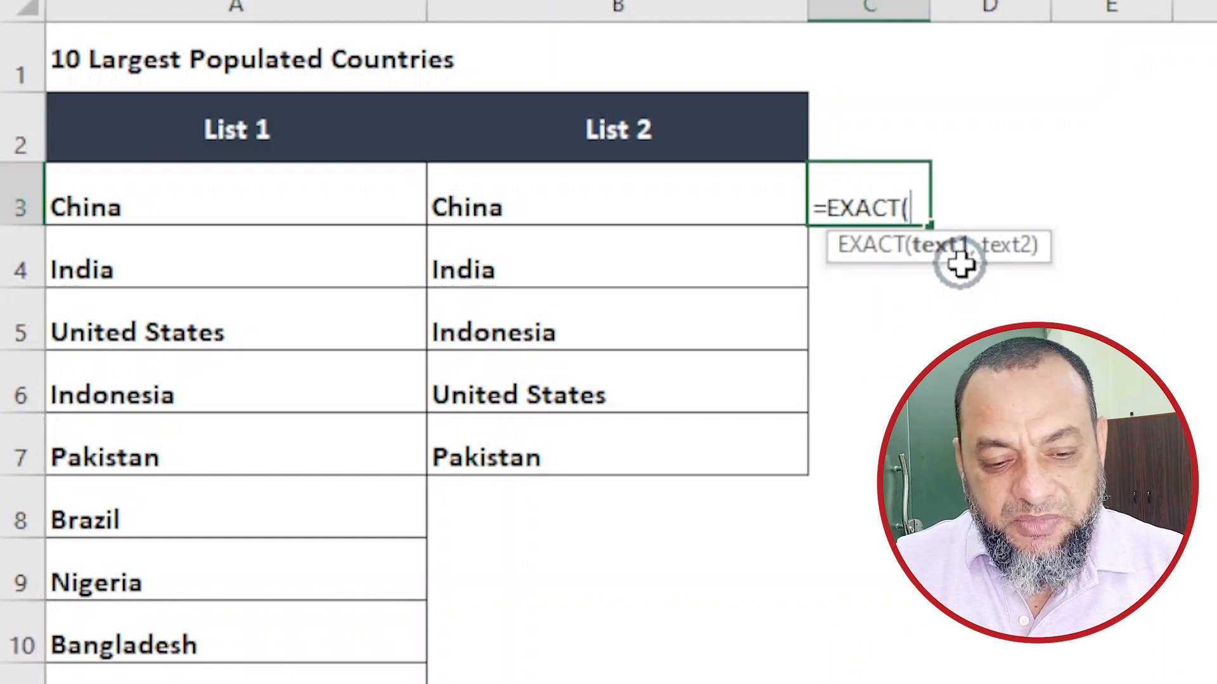
pyautogui.click(201, 211)
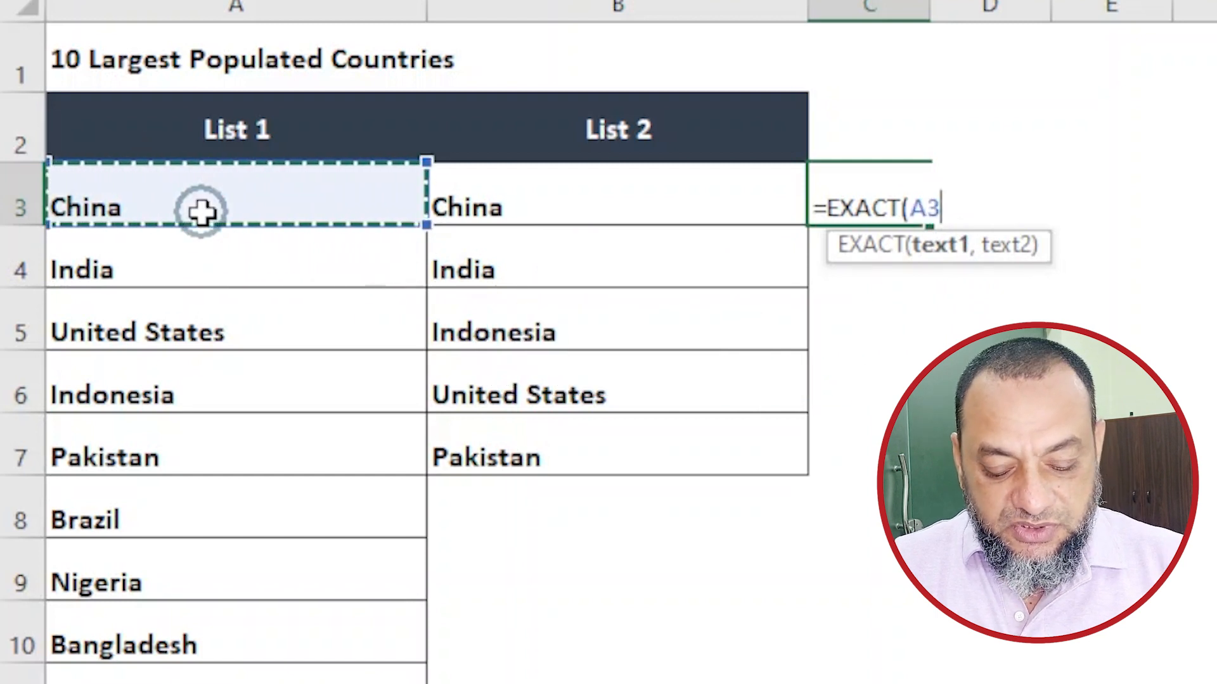
pyautogui.write(',')
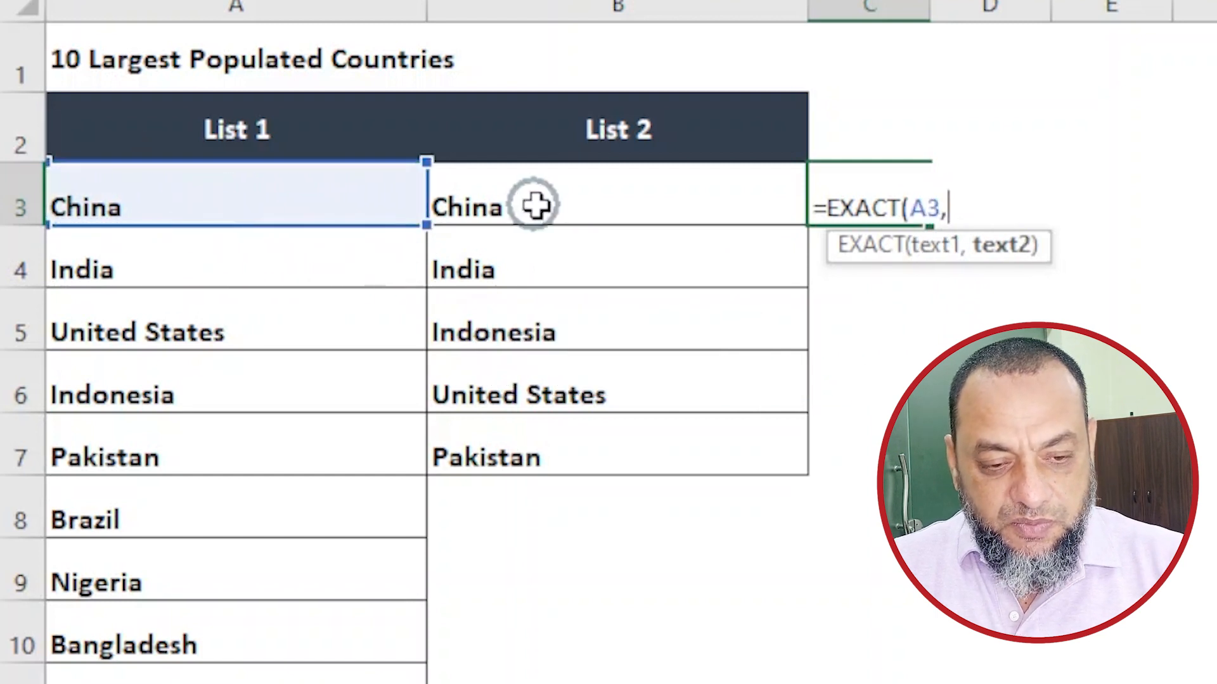
pyautogui.click(581, 205)
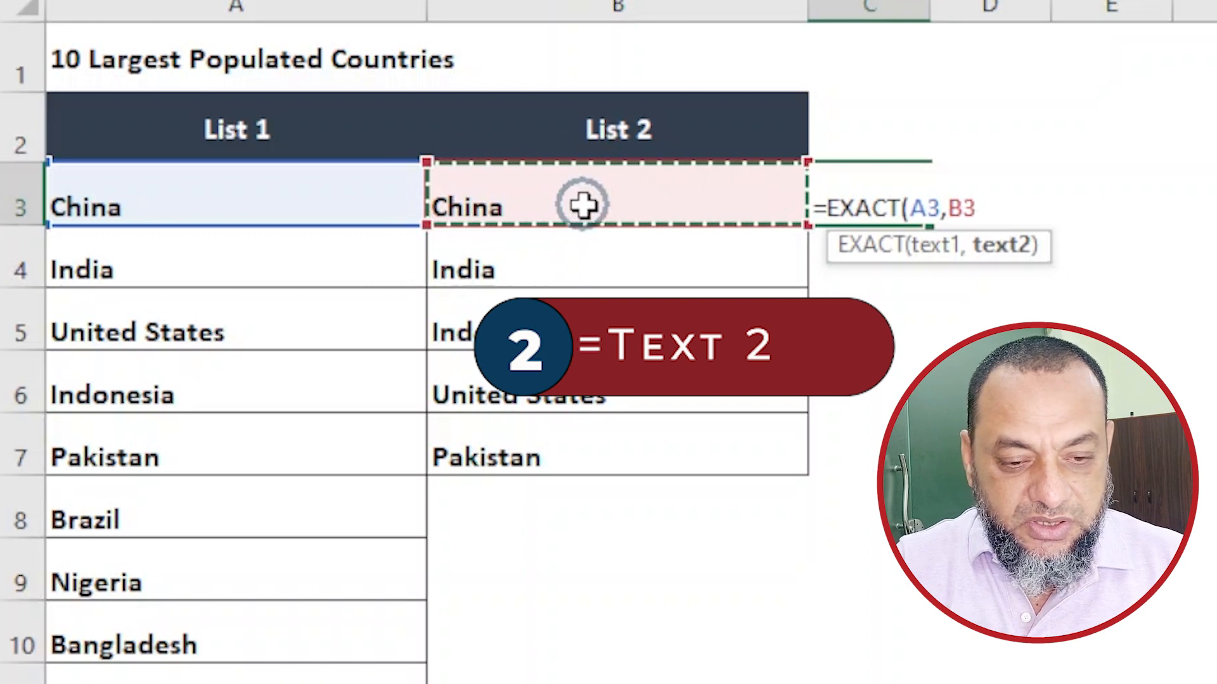
pyautogui.write(')')
pyautogui.press('Return')
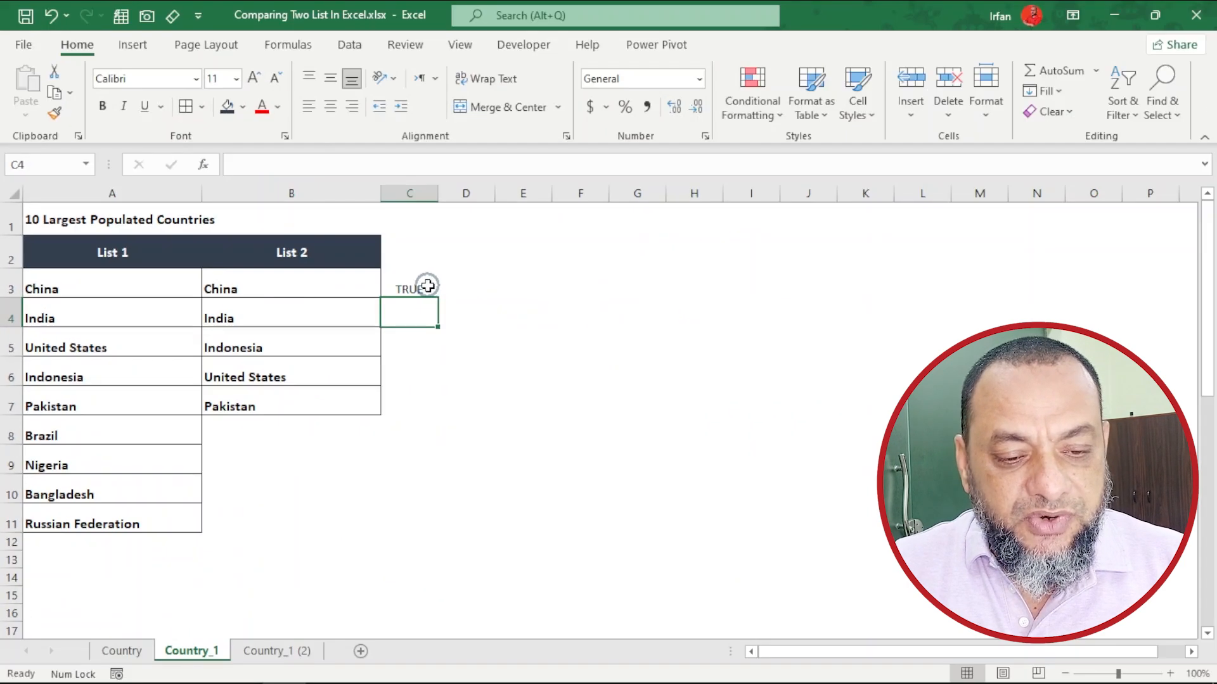
# Step: Fill the EXACT formula from C3 down to C11 to cover every row of List 1
pyautogui.click(431, 288)
pyautogui.moveTo(437, 297); pyautogui.dragTo(450, 518)
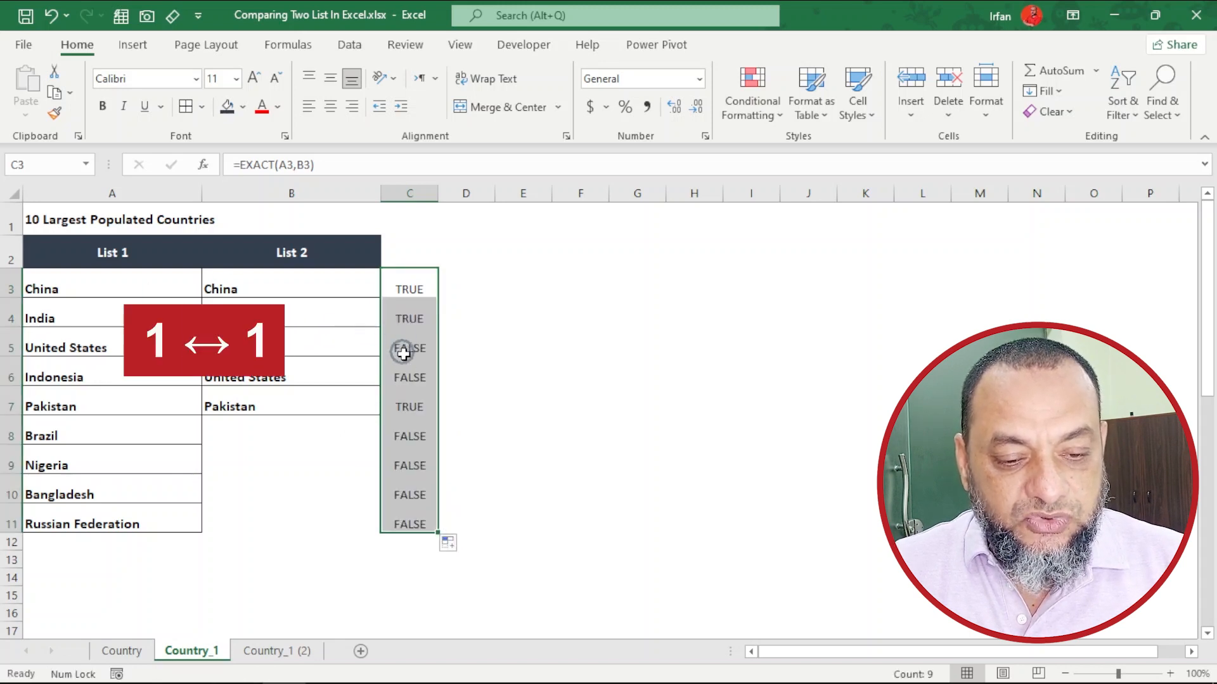
pyautogui.click(412, 279)
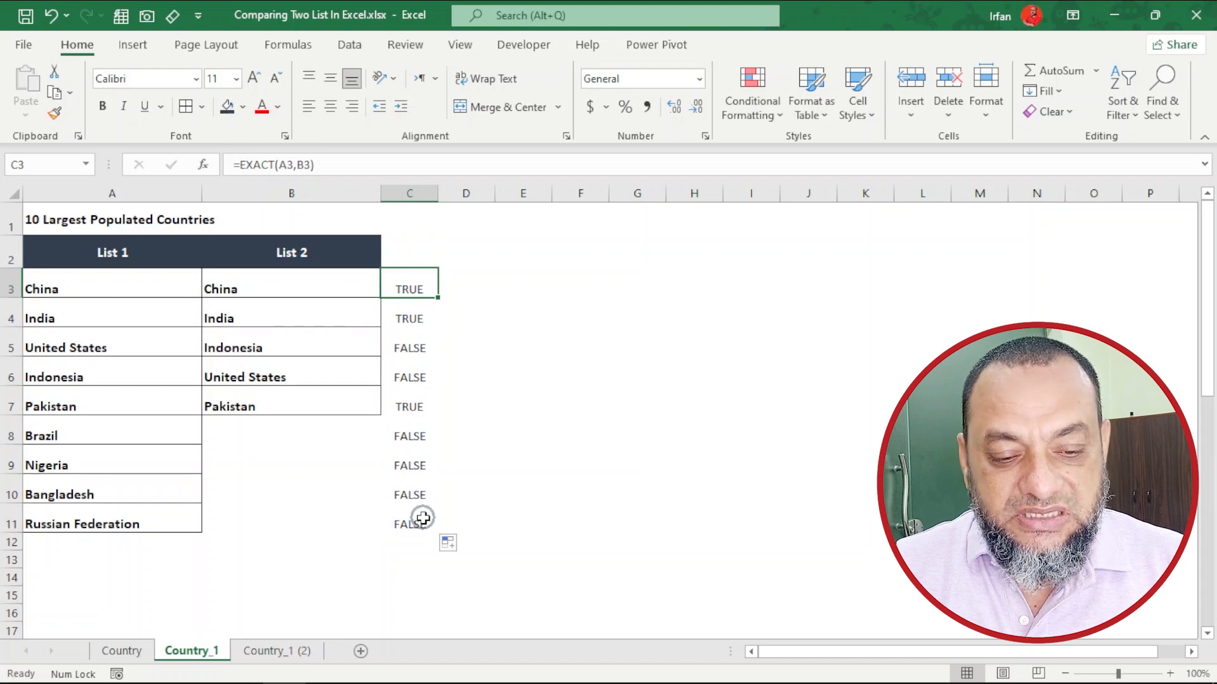
# Step: Enter the comparison formula =A3=B3 in cell D3
pyautogui.click(468, 278)
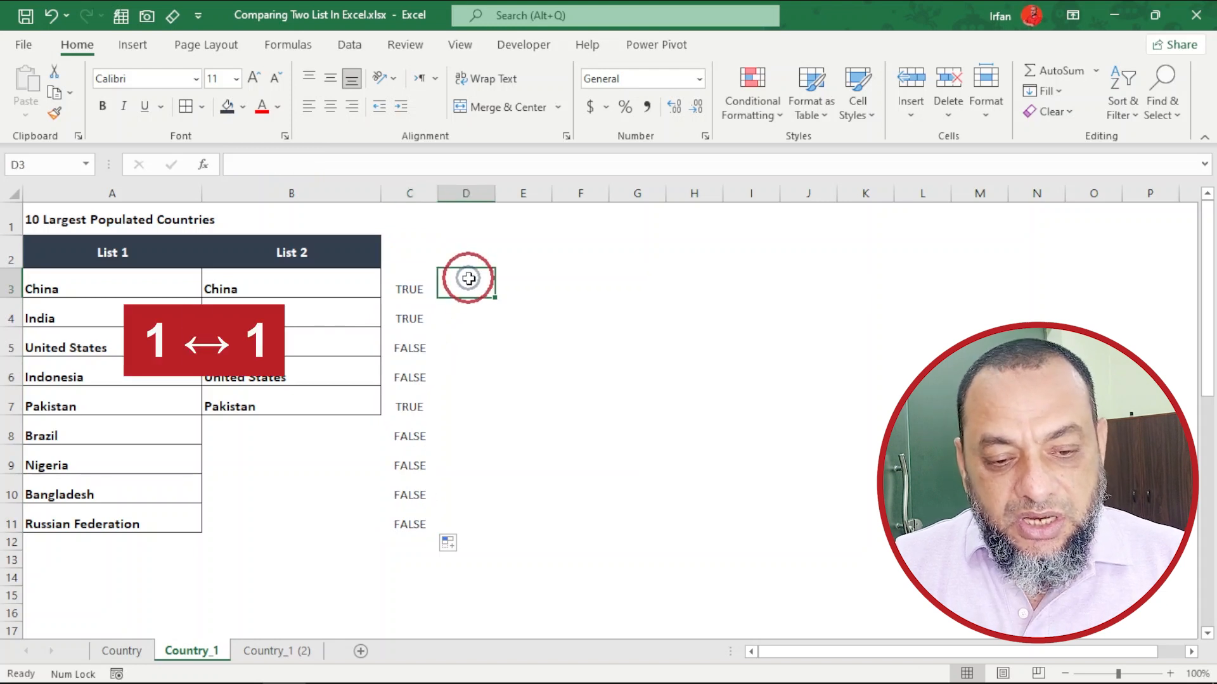
pyautogui.write('=')
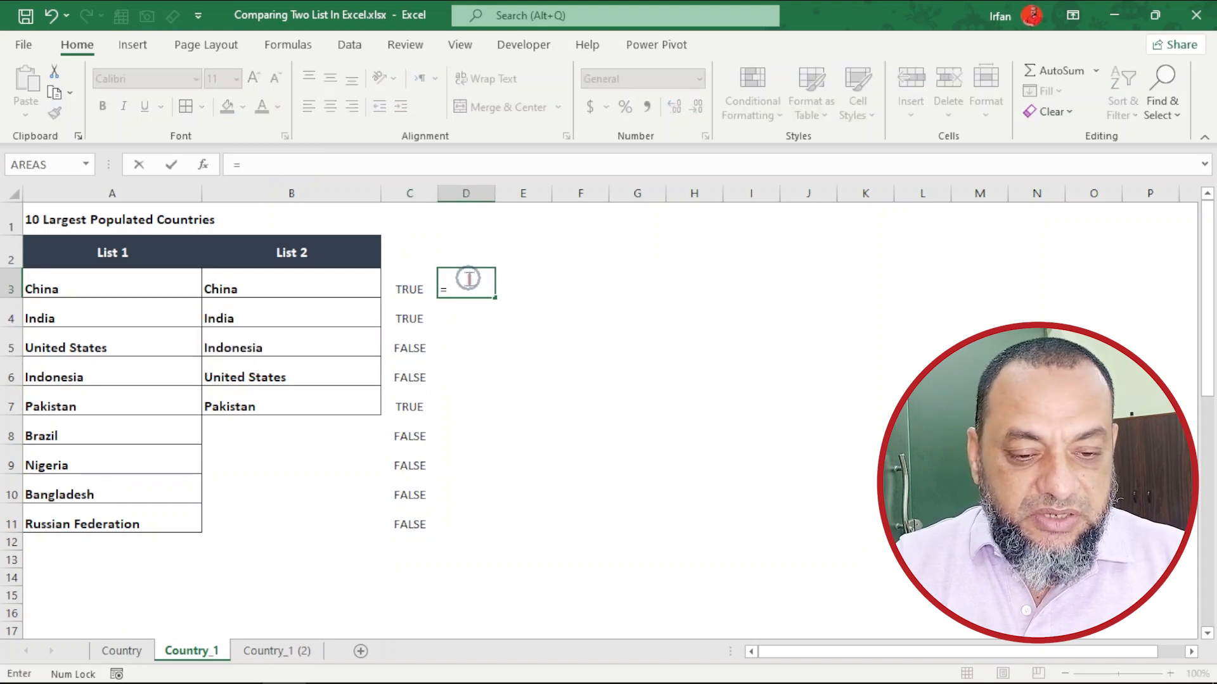
pyautogui.click(141, 295)
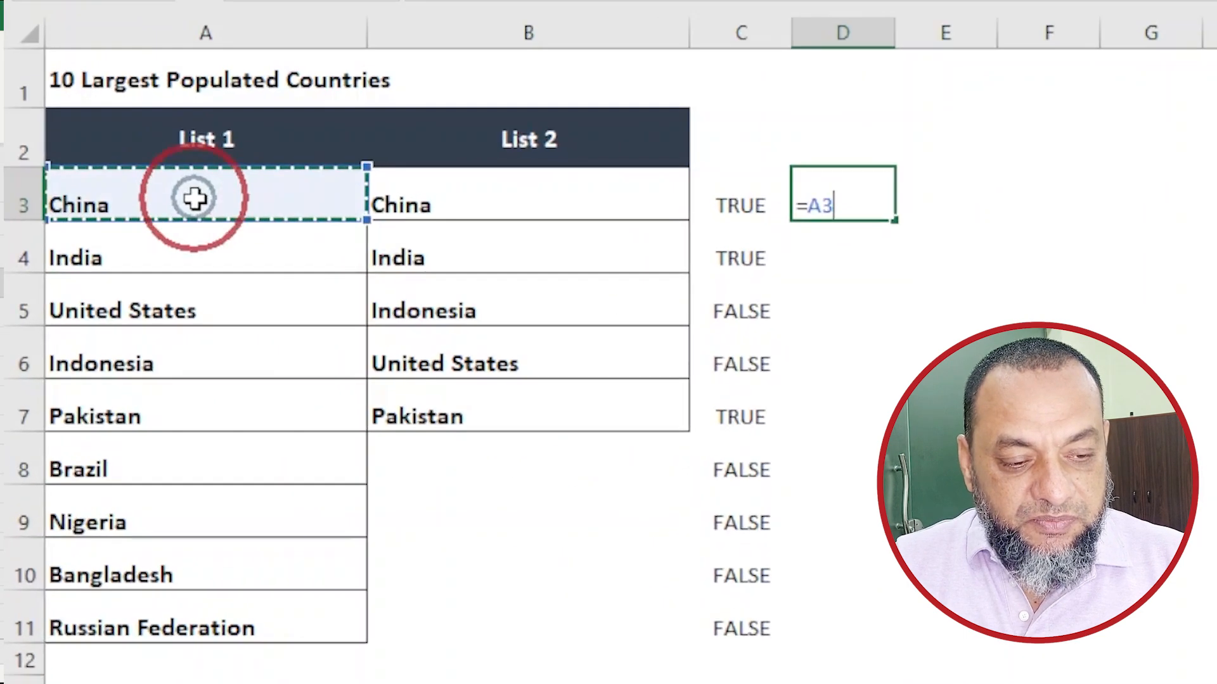
pyautogui.write('=')
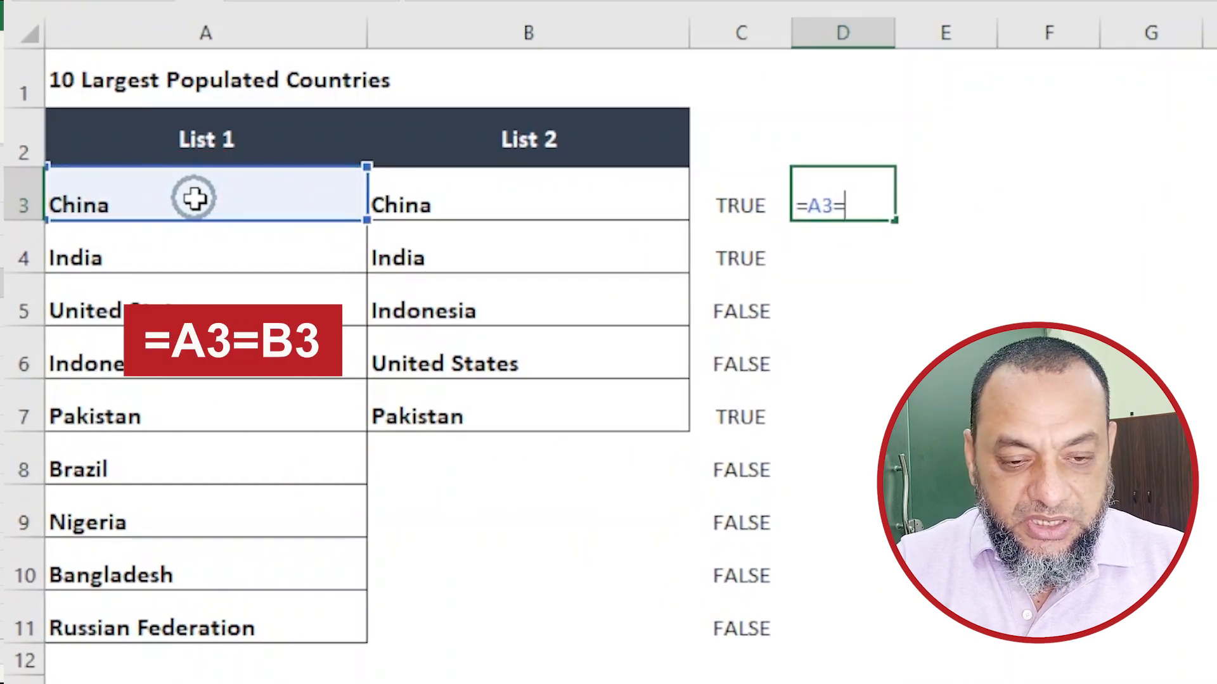
pyautogui.click(453, 202)
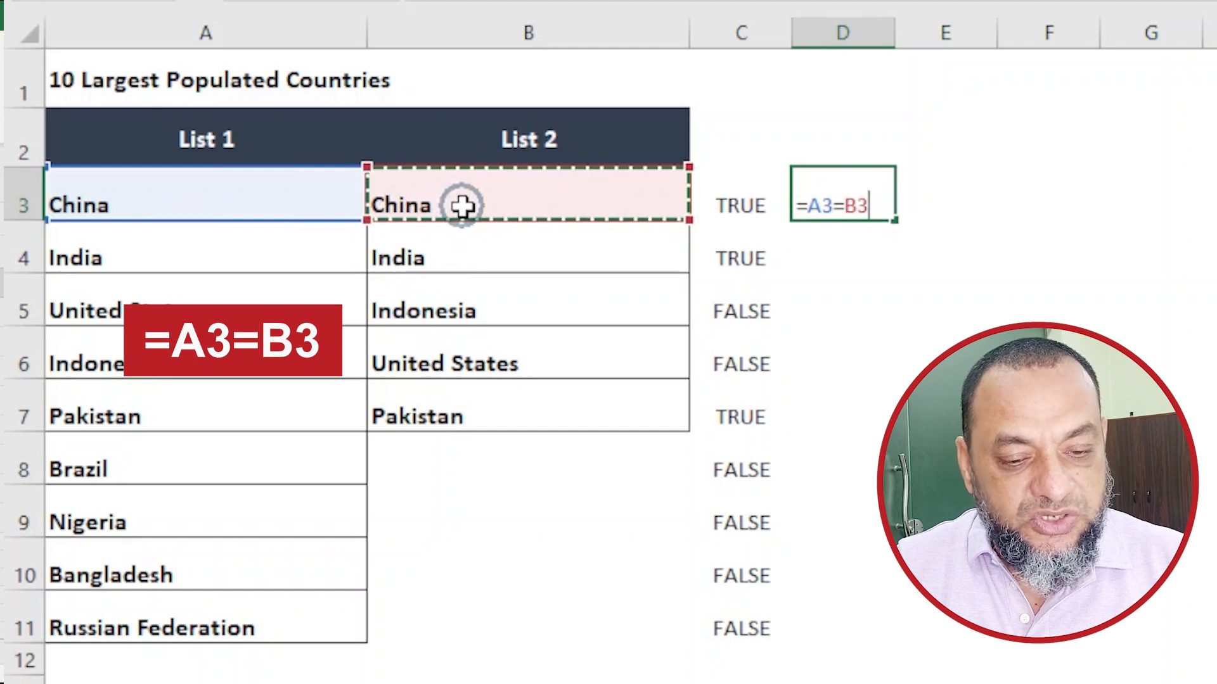
pyautogui.press('Return')
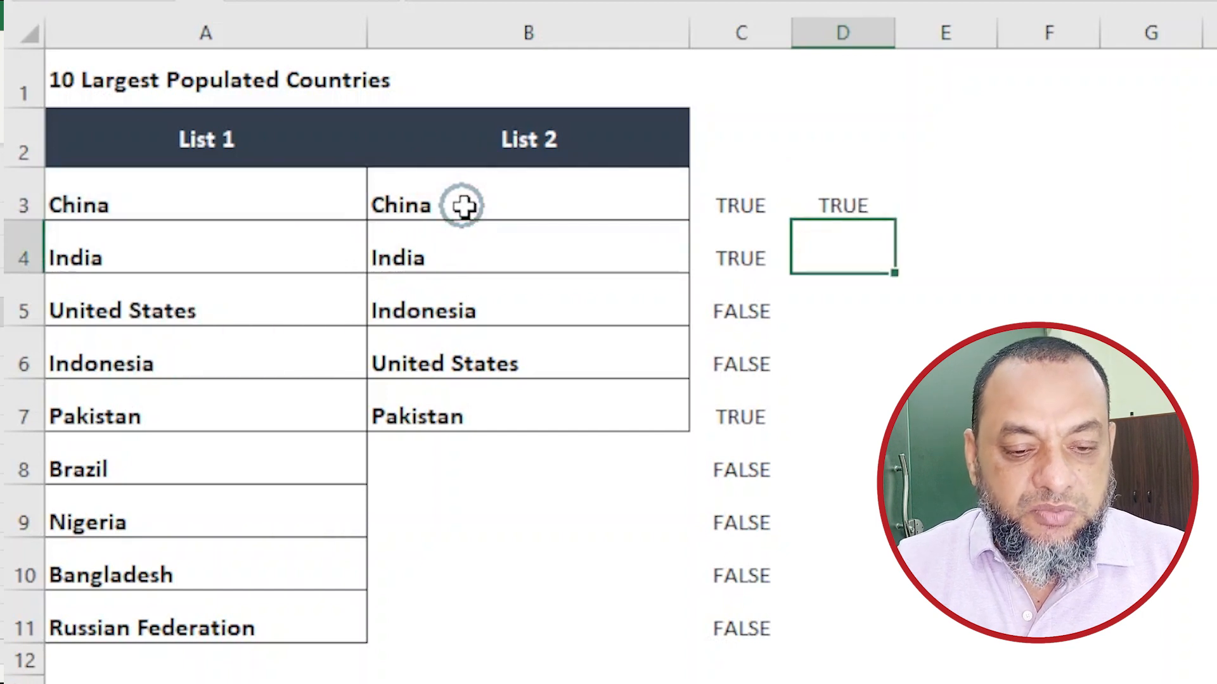
# Step: Fill the equality formula from D3 down to D11 to compare every row of the two lists
pyautogui.click(842, 198)
pyautogui.moveTo(898, 223); pyautogui.dragTo(906, 637)
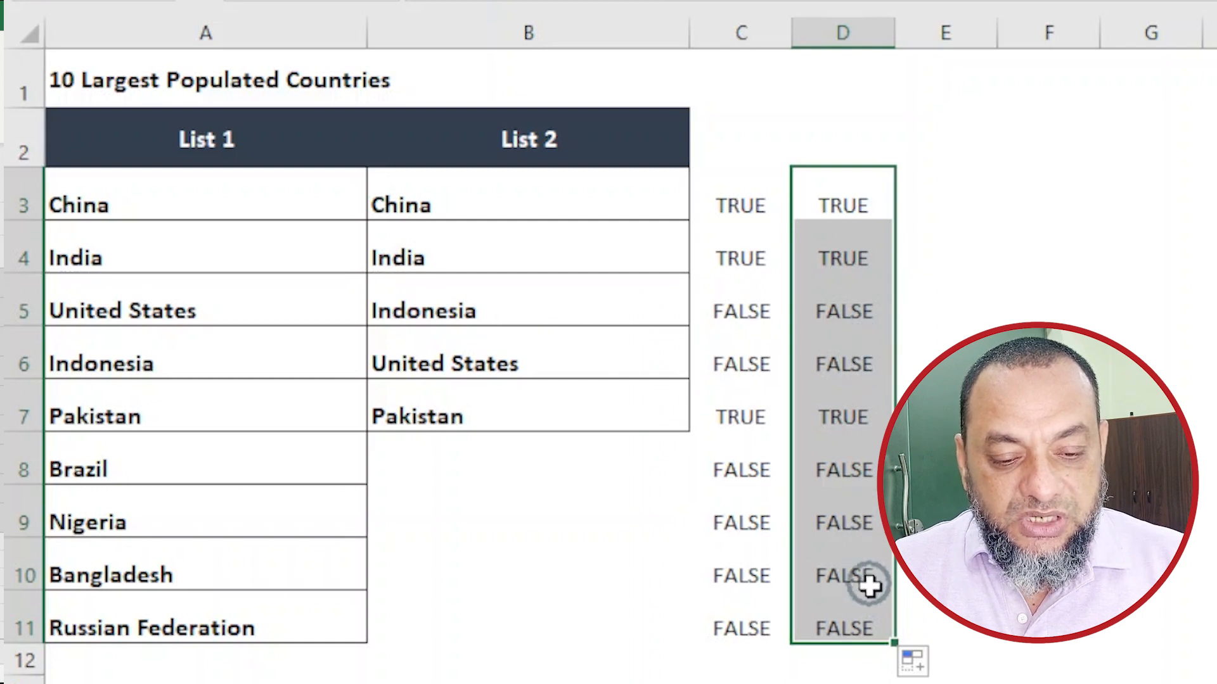
pyautogui.click(860, 214)
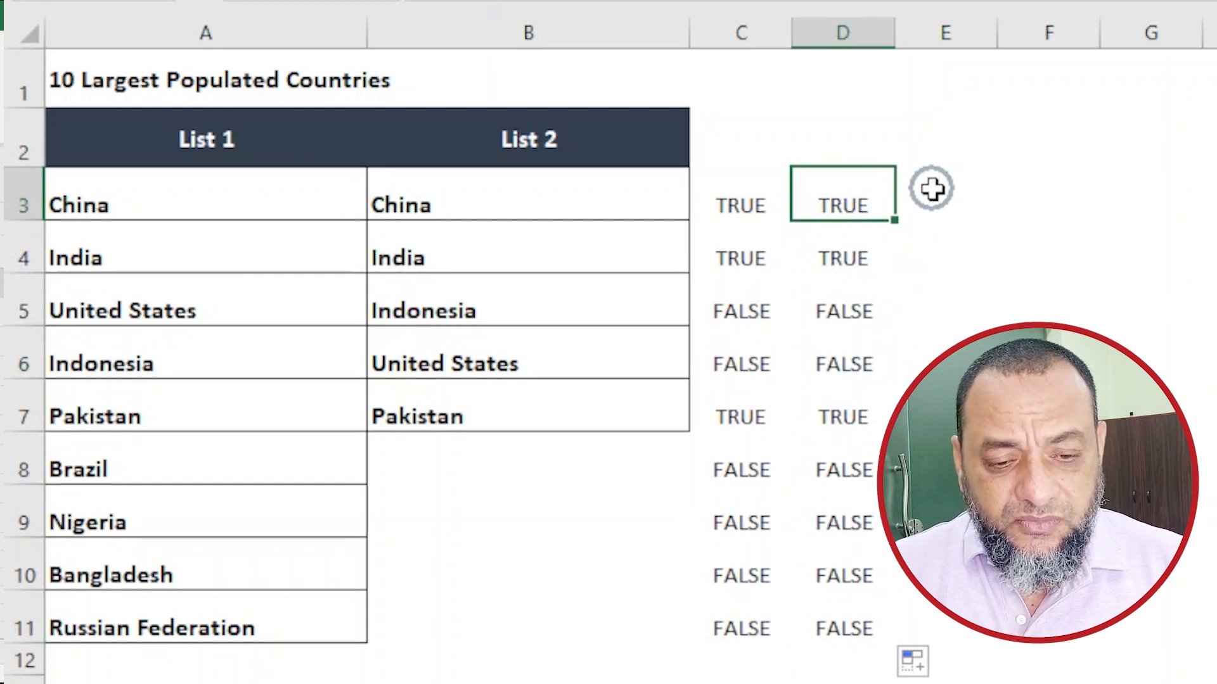
# Step: Enter the formula =IF(A3=B3,"Found","NF") in cell E3 to label whether the two entries match
pyautogui.click(963, 204)
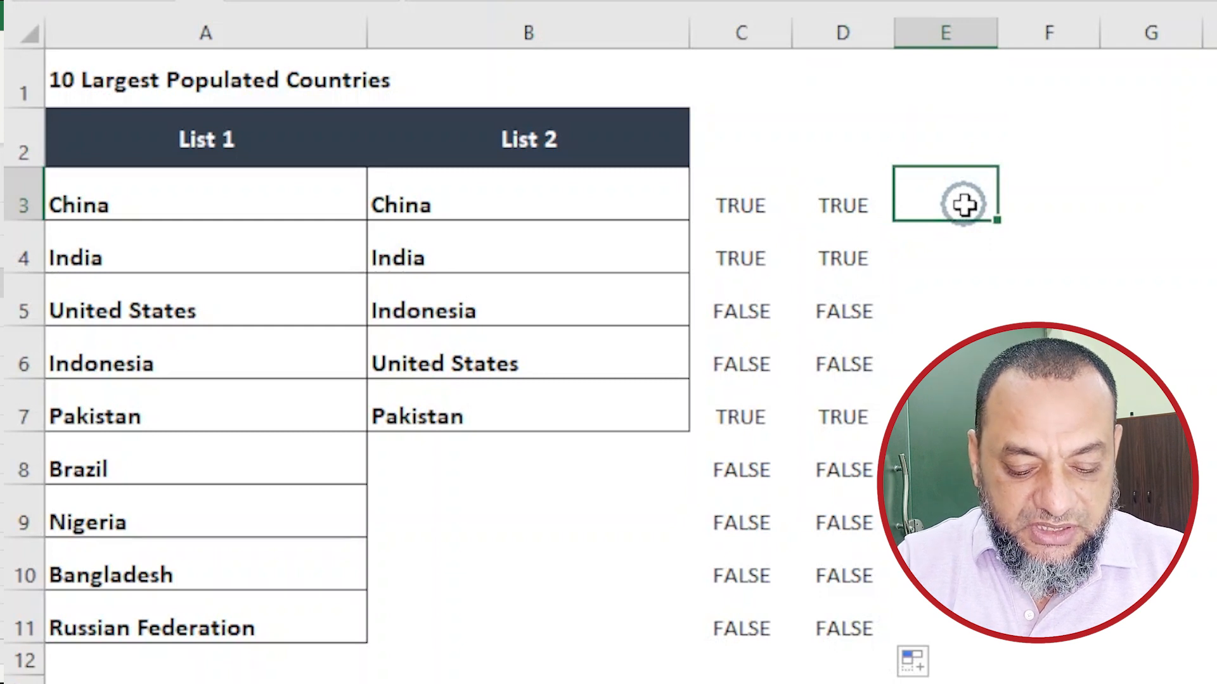
pyautogui.write('=if(')
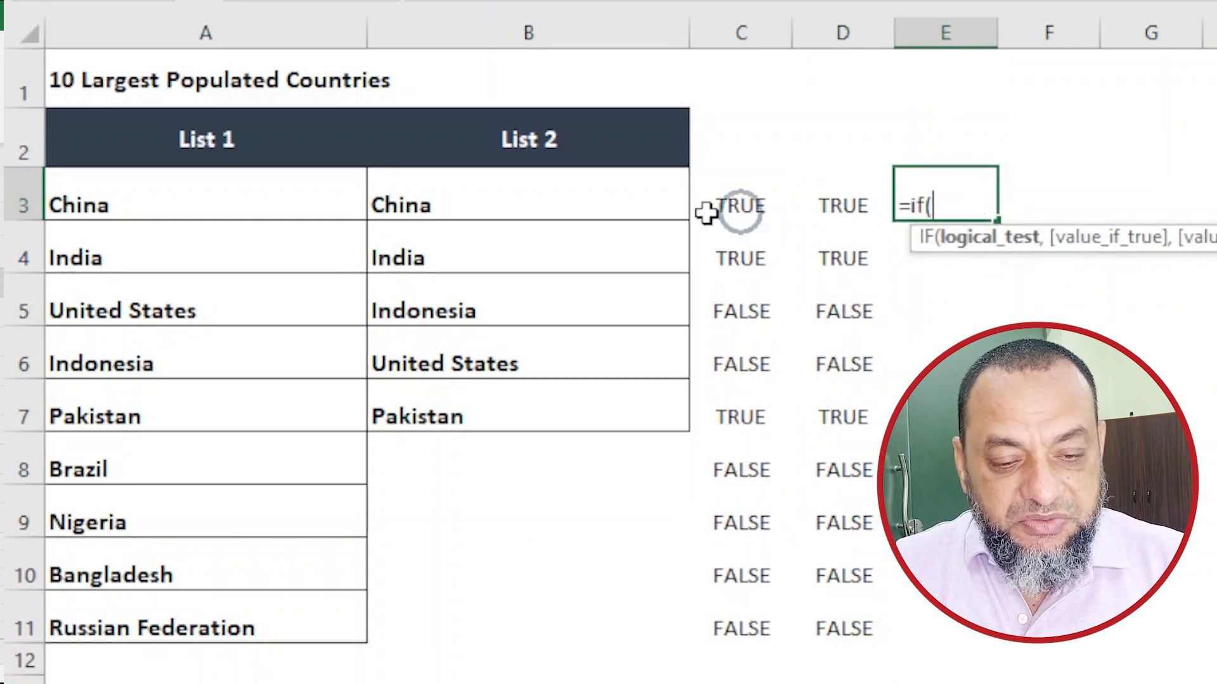
pyautogui.click(244, 205)
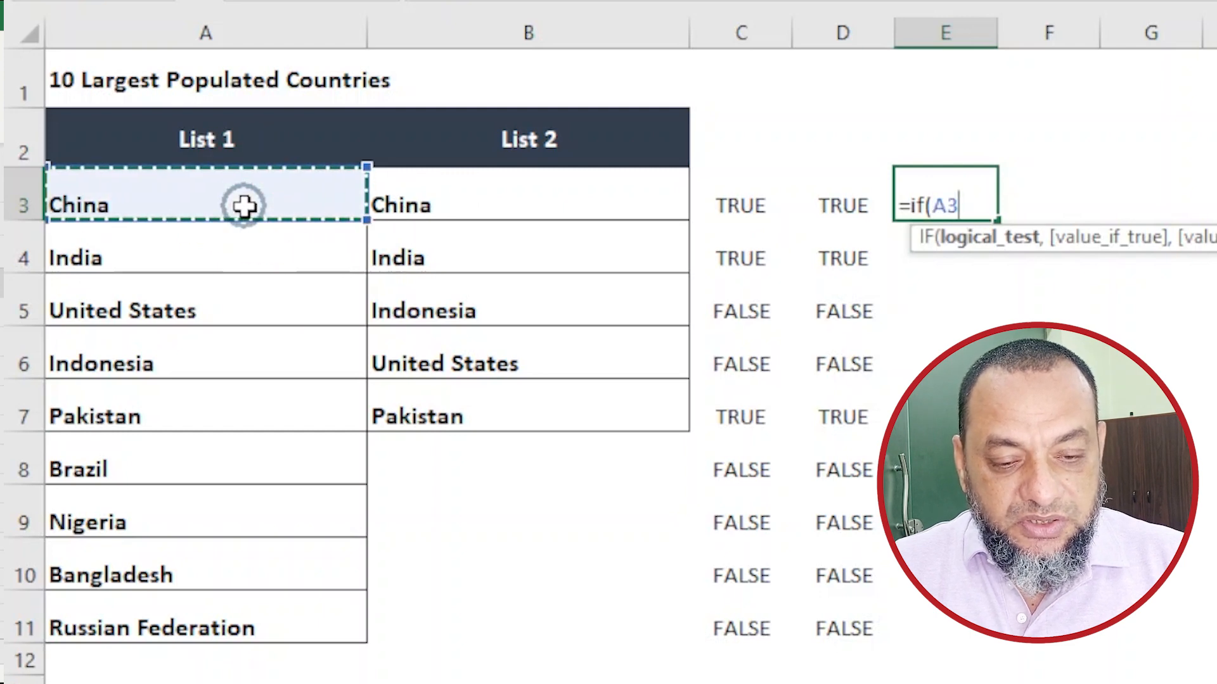
pyautogui.write('=')
pyautogui.click(441, 214)
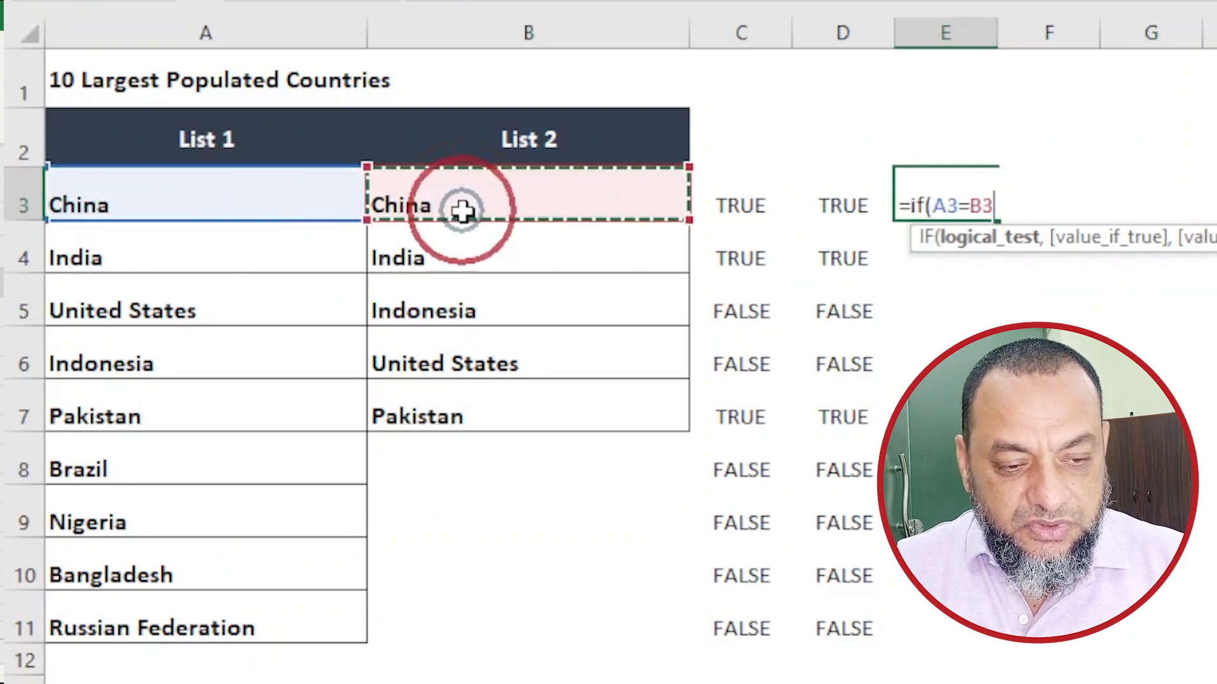
pyautogui.write(',')
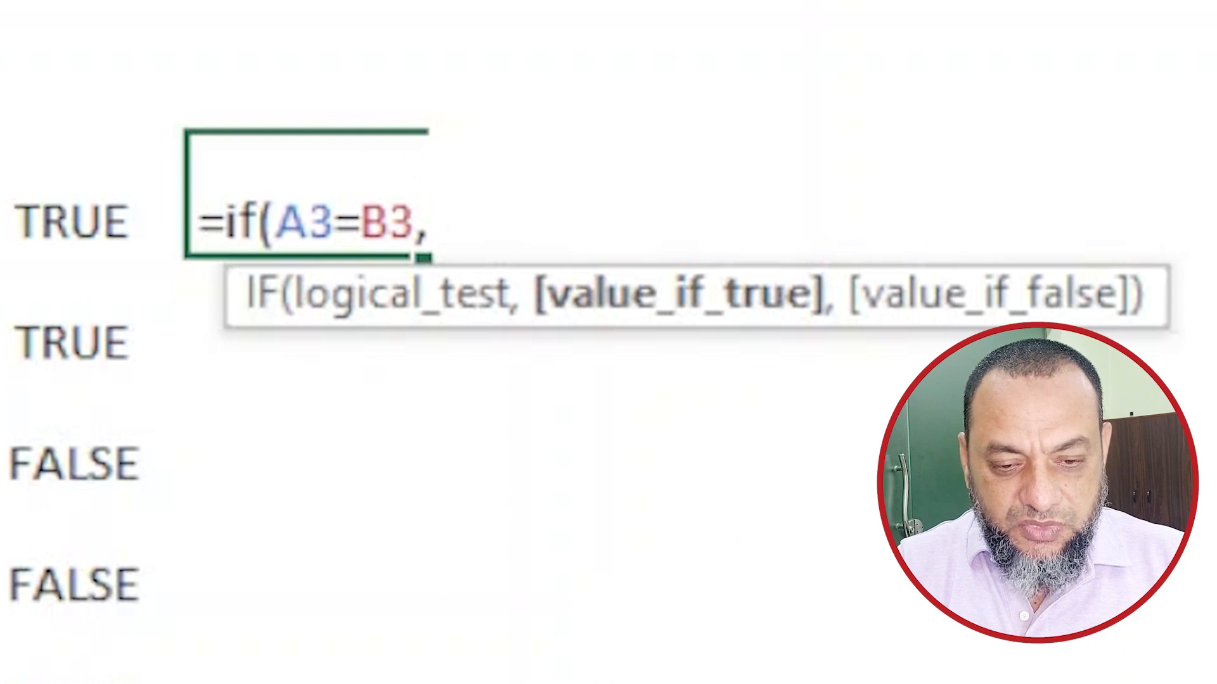
pyautogui.write('"found')
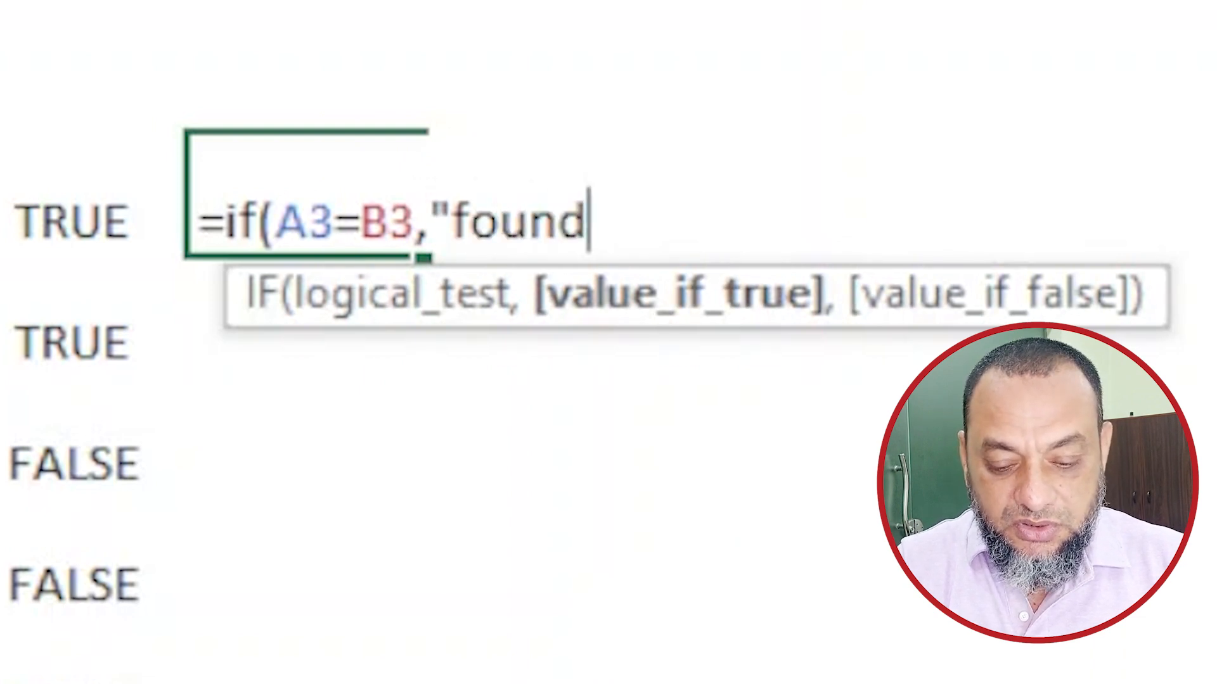
pyautogui.press('BackSpace')
pyautogui.press('BackSpace')
pyautogui.press('BackSpace')
pyautogui.press('BackSpace')
pyautogui.press('BackSpace')
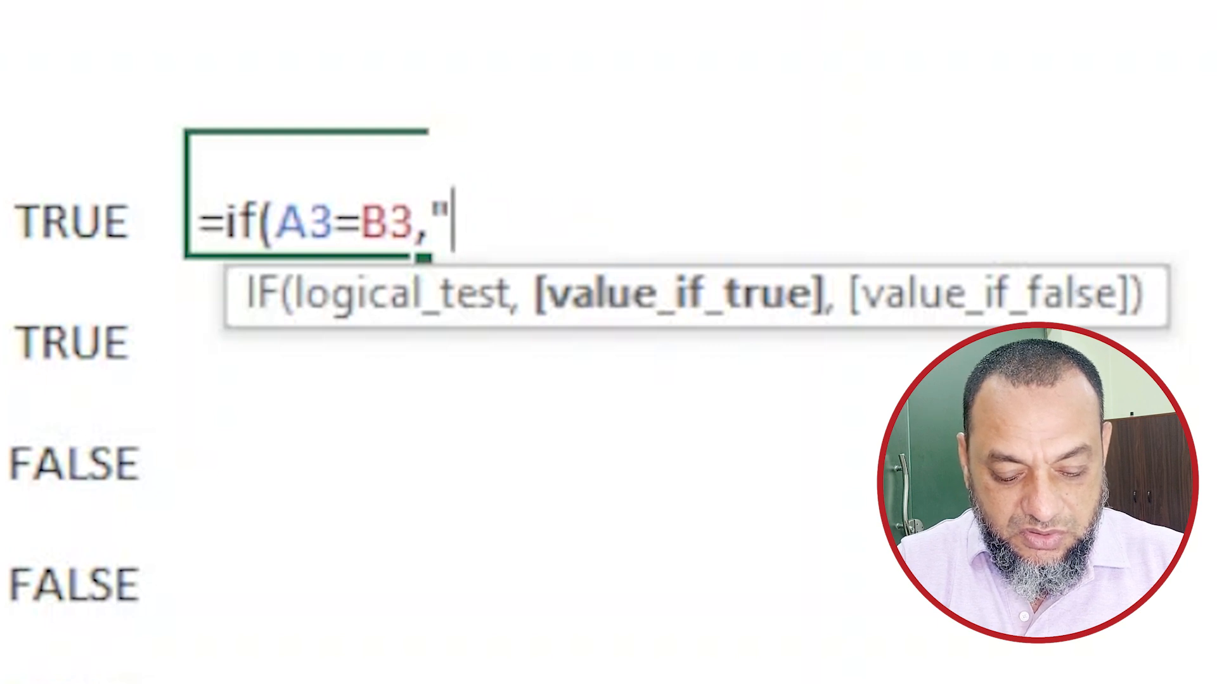
pyautogui.write('Found"')
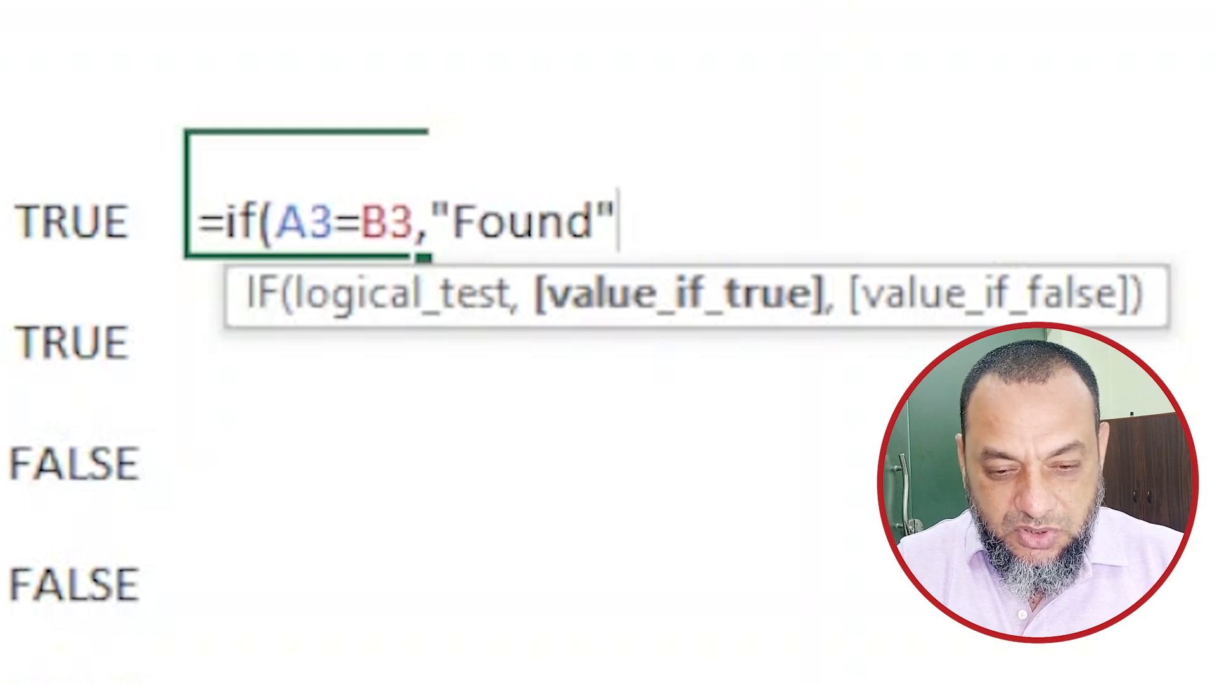
pyautogui.write(',')
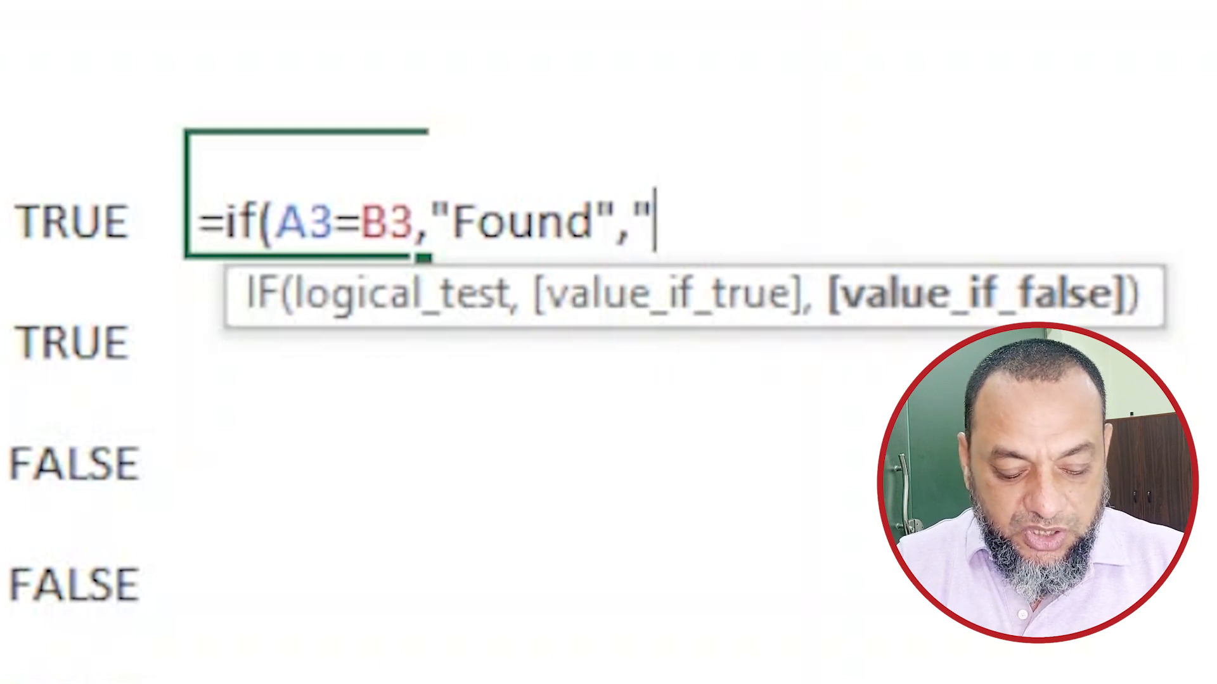
pyautogui.write('"NF"')
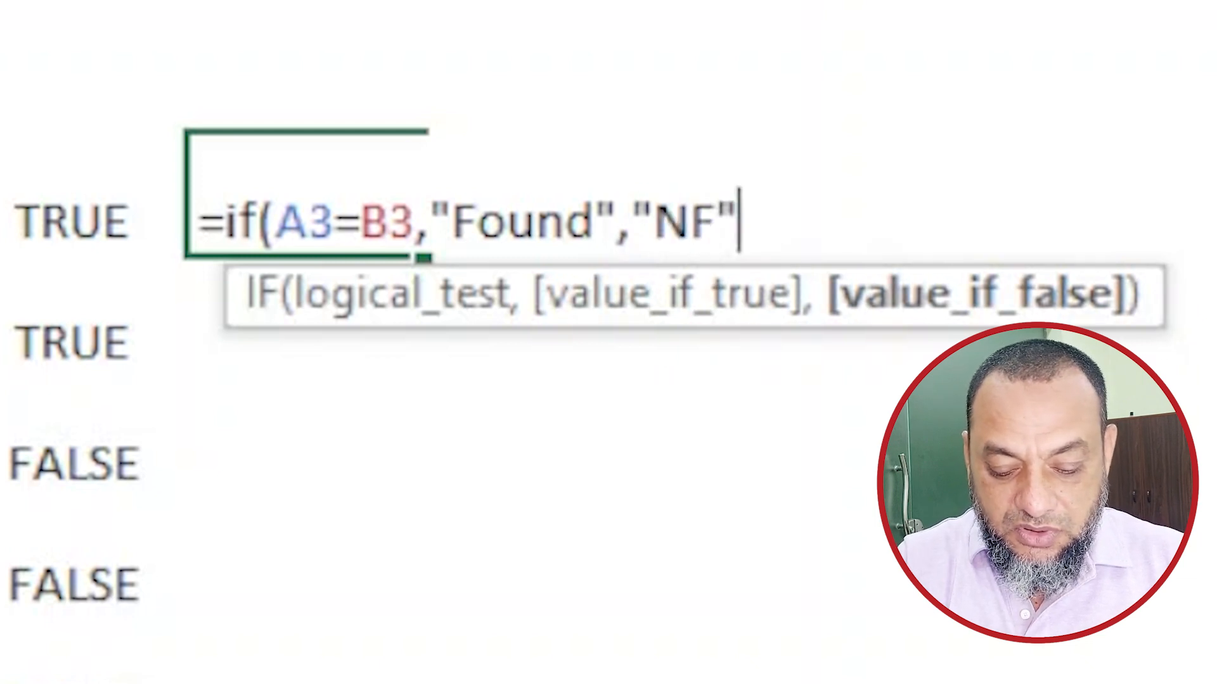
pyautogui.write(')')
pyautogui.press('Return')
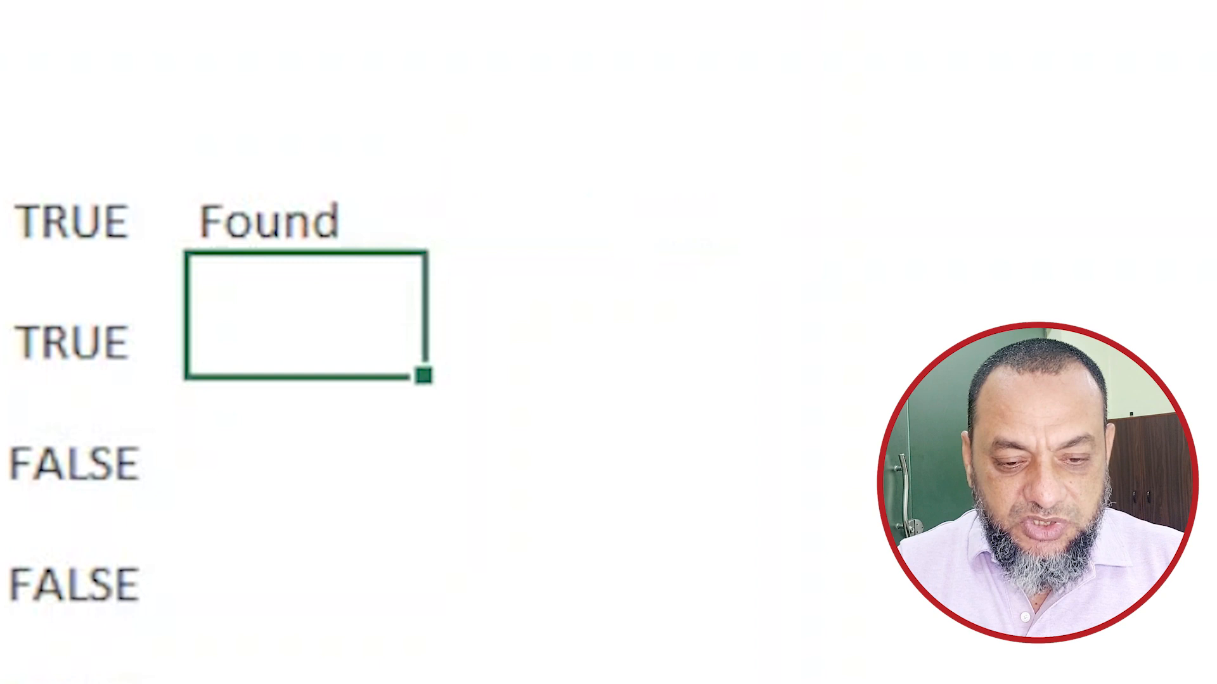
# Step: Fill the IF formula from E3 down to E11
pyautogui.click(230, 190)
pyautogui.doubleClick(425, 254)
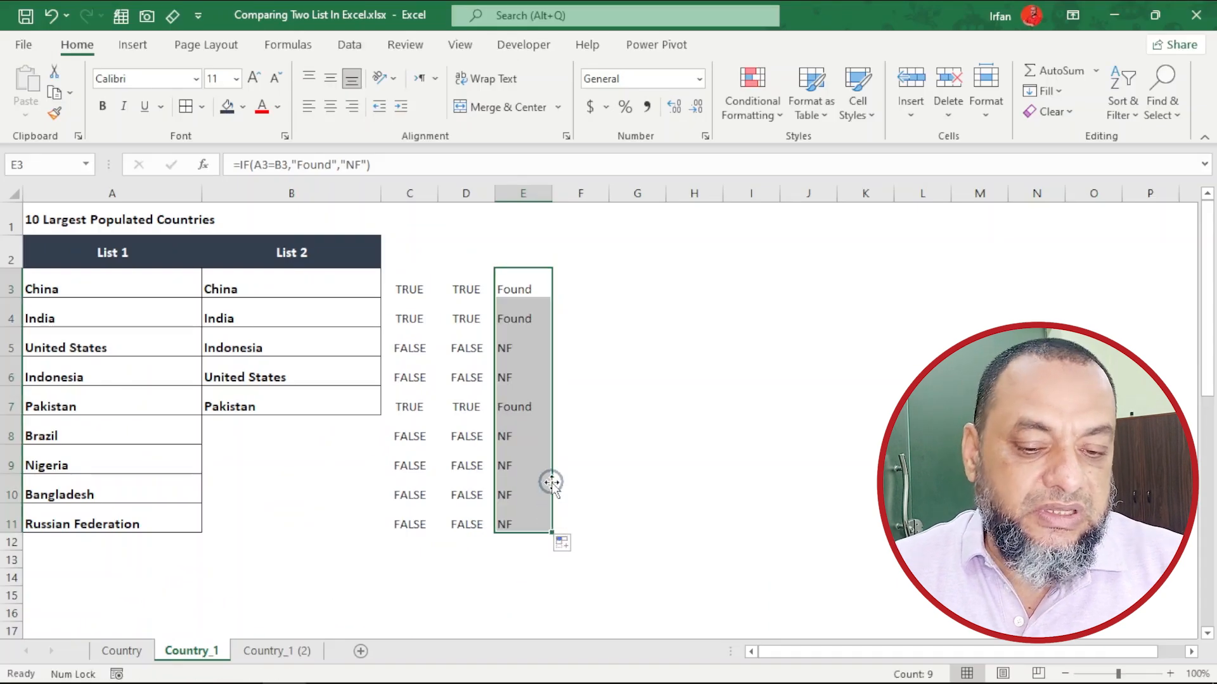
pyautogui.click(523, 437)
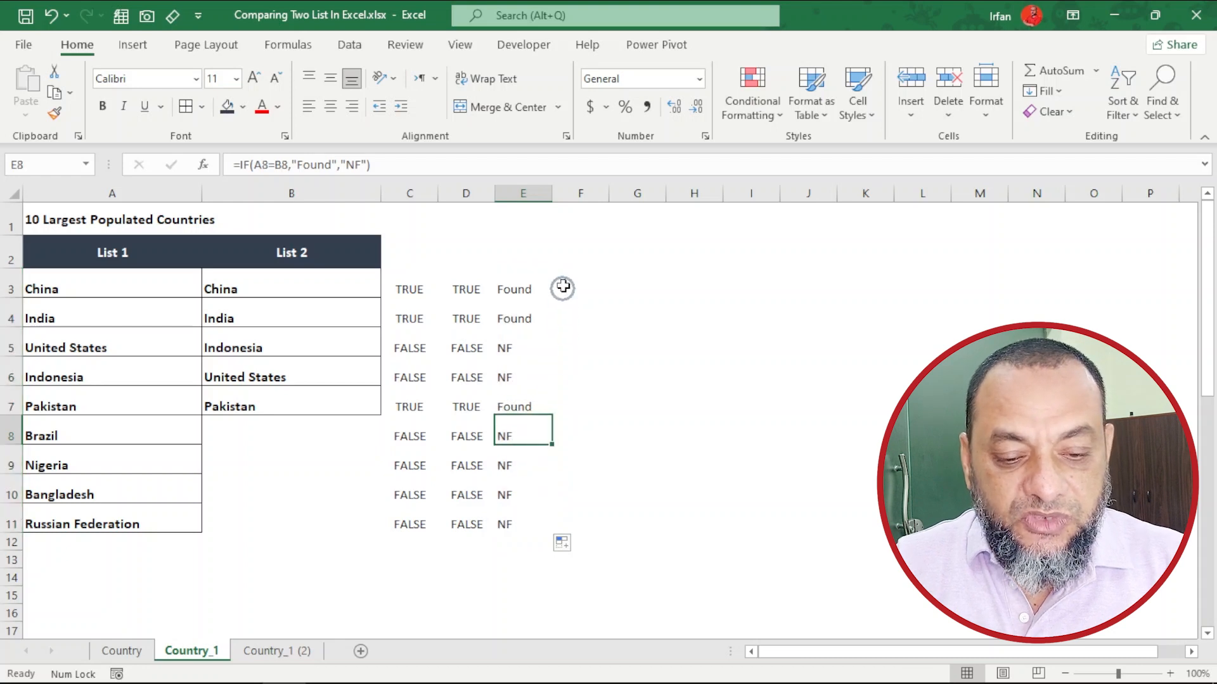
# Step: Enter =VLOOKUP(A3,$B$3:$B$7,1,0) in cell F3 to look up the List 1 country in List 2 with an exact match
pyautogui.click(558, 286)
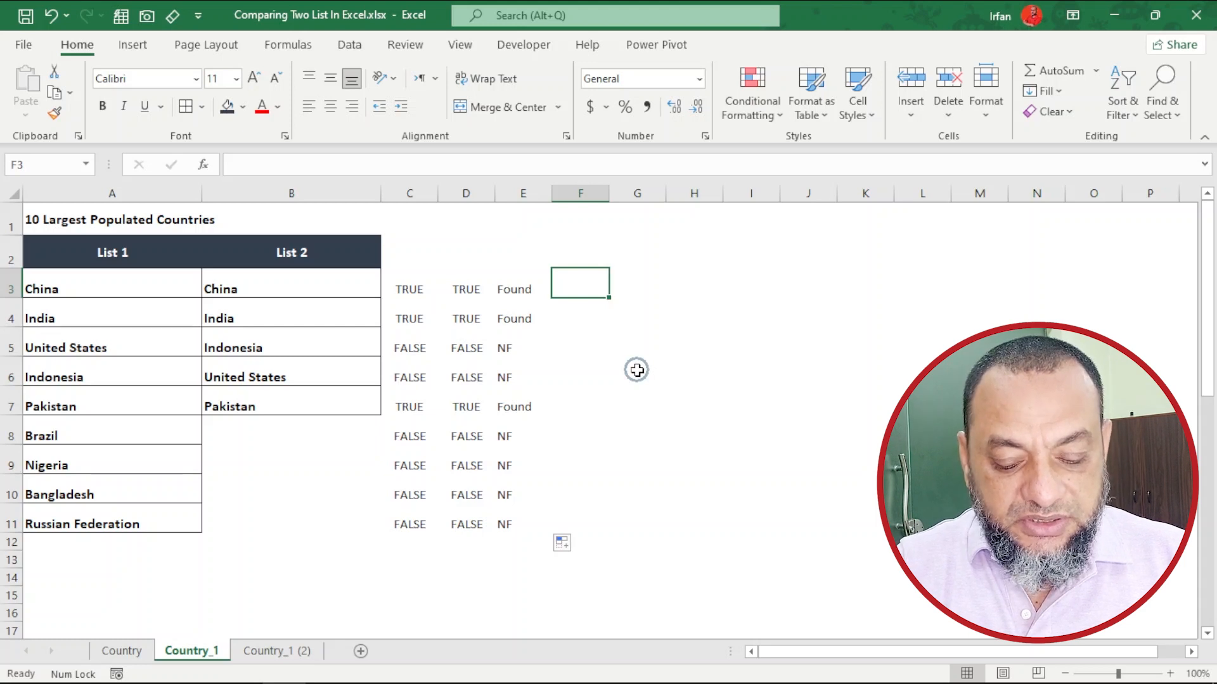
pyautogui.write('=vl')
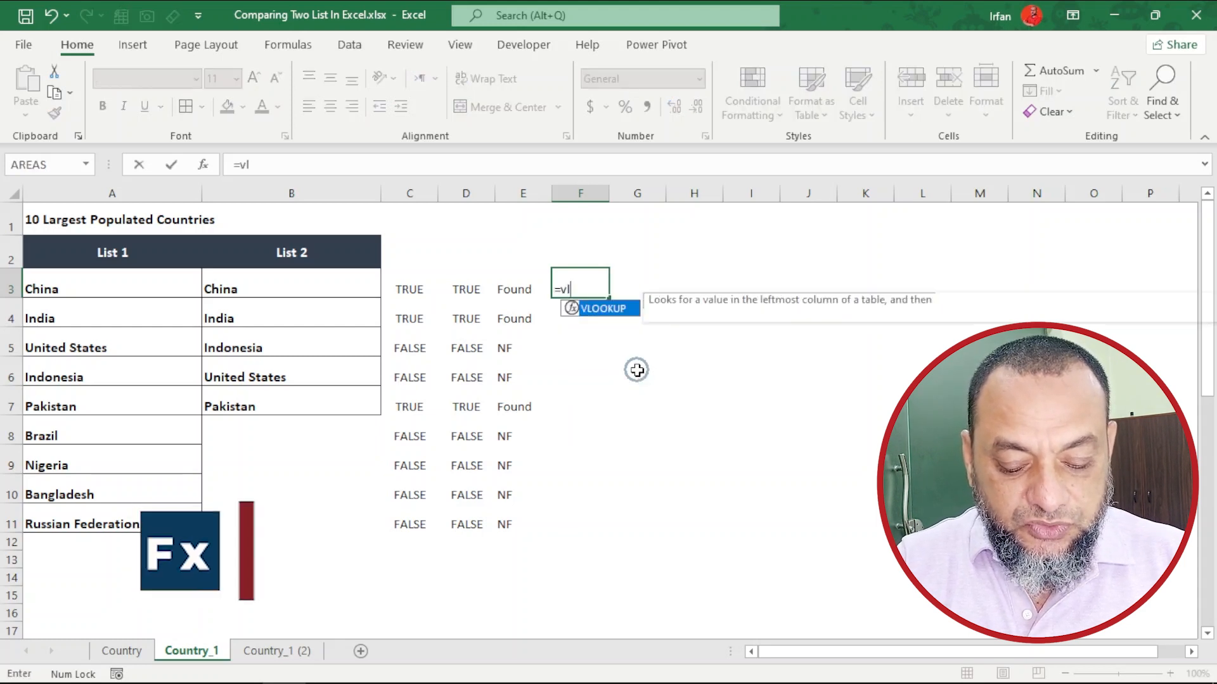
pyautogui.write('ook')
pyautogui.press('Tab')
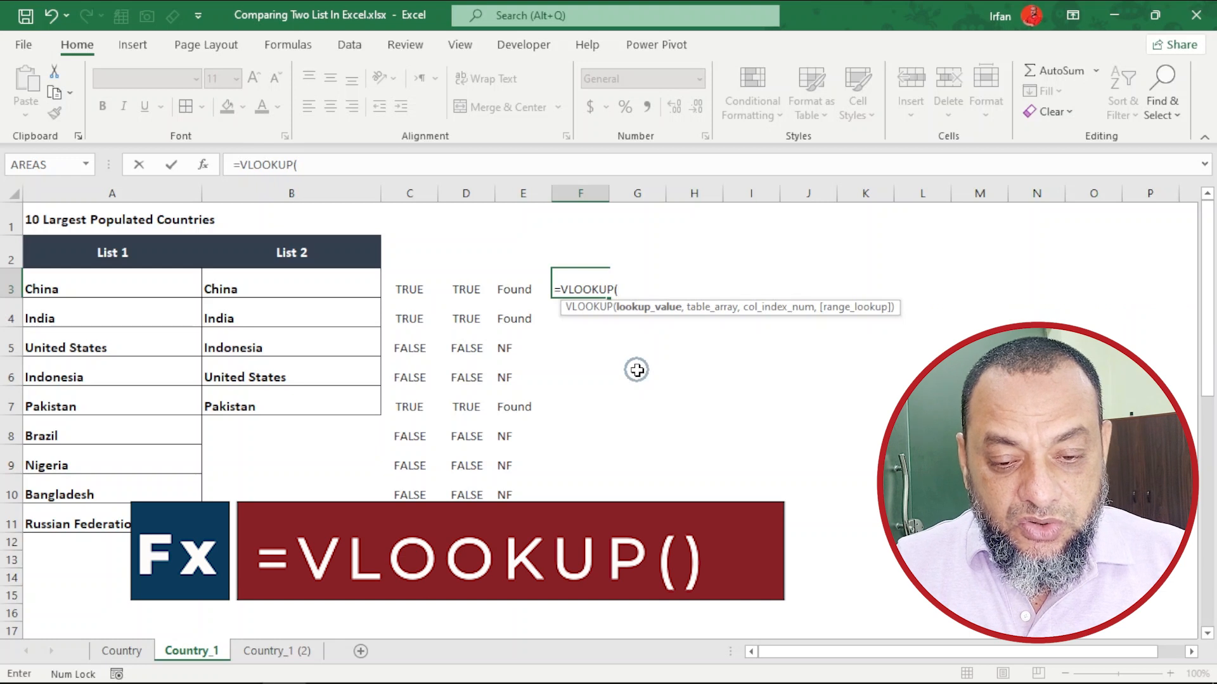
pyautogui.click(89, 292)
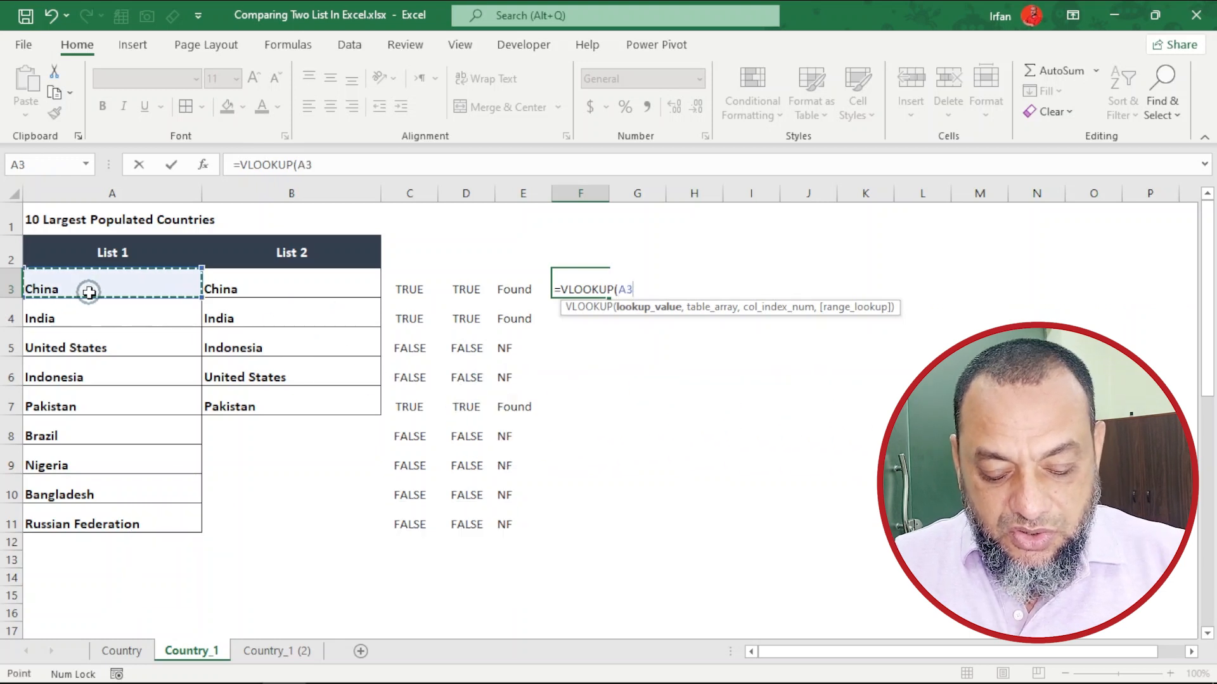
pyautogui.write(',')
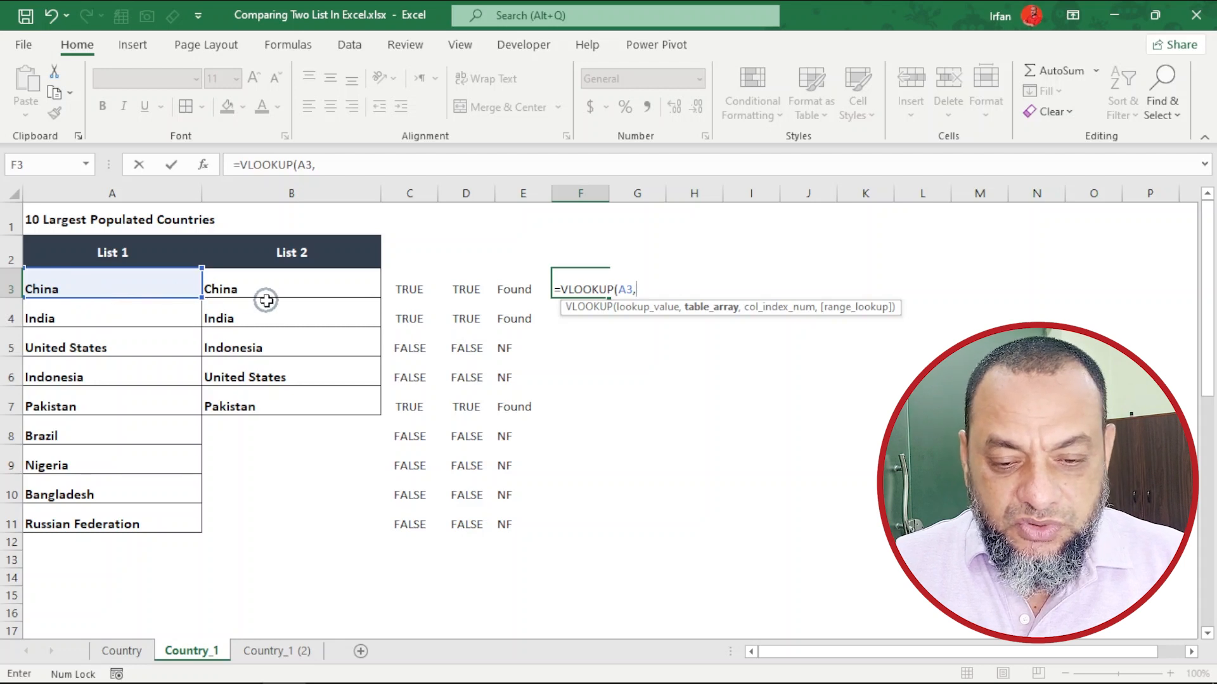
pyautogui.moveTo(267, 301); pyautogui.dragTo(276, 405)
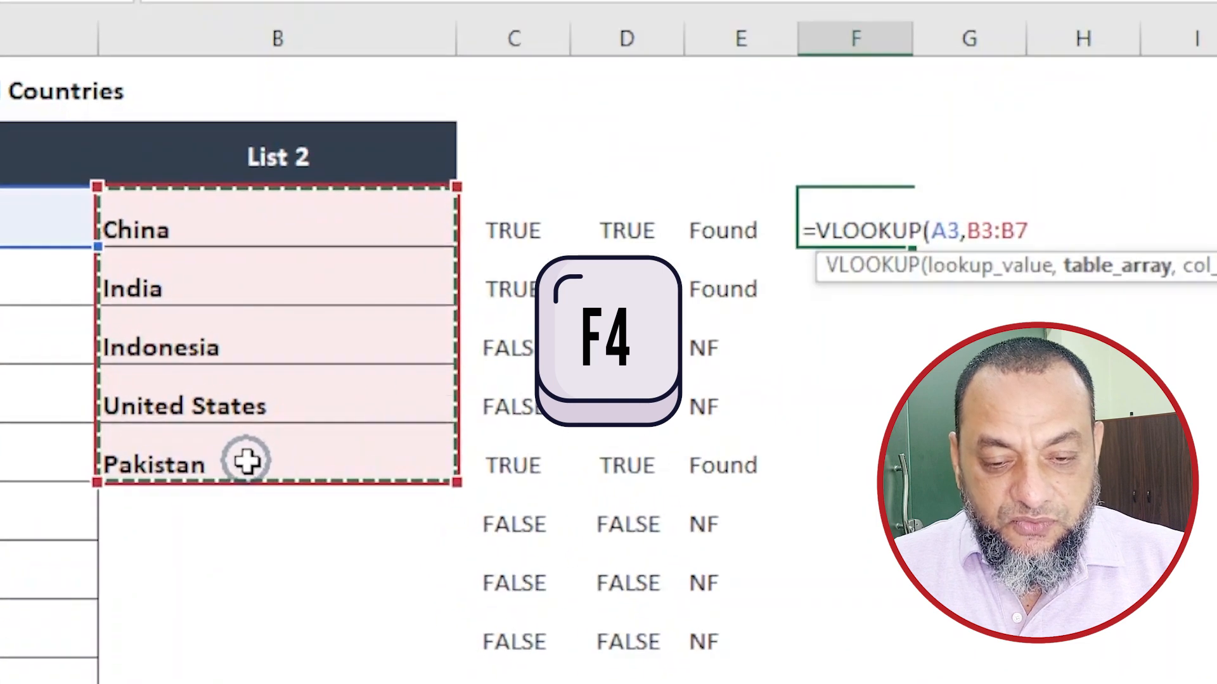
pyautogui.press('F4')
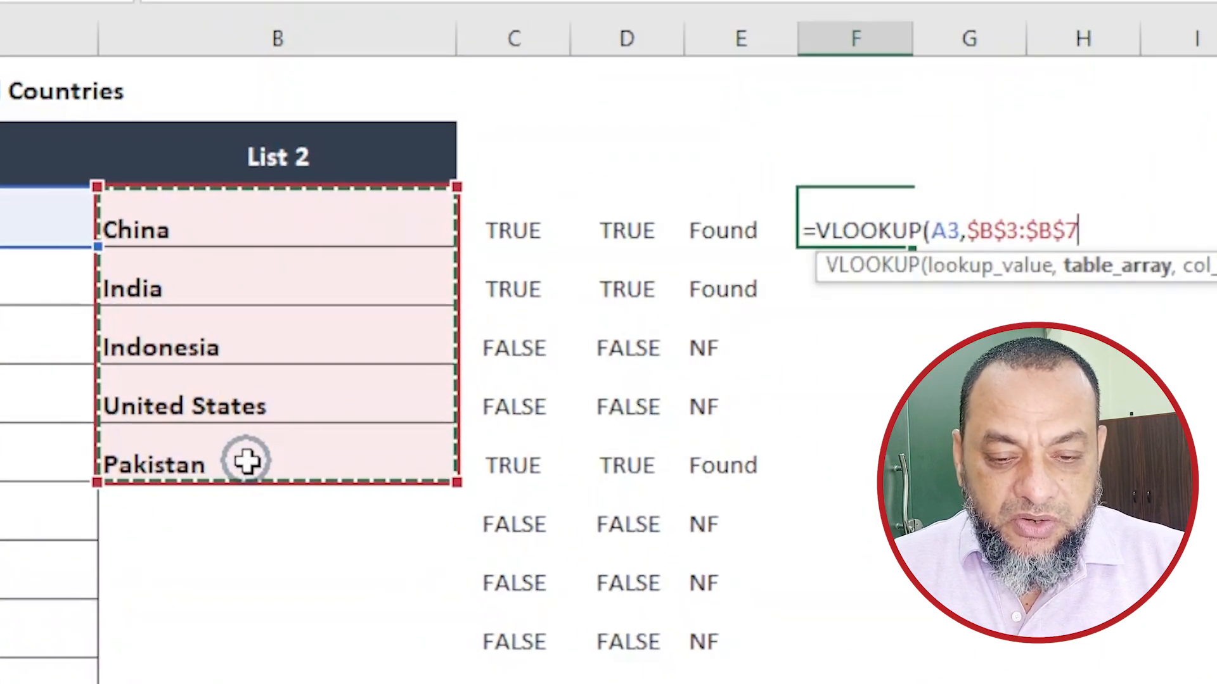
pyautogui.write(',')
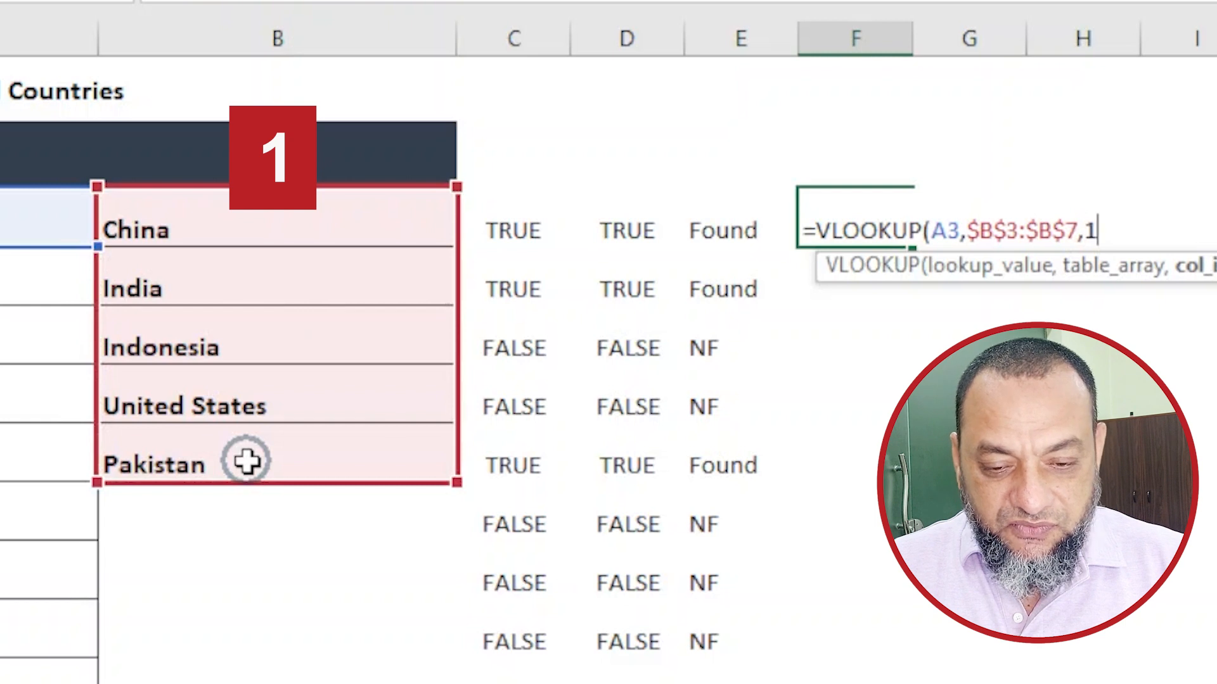
pyautogui.write('1,')
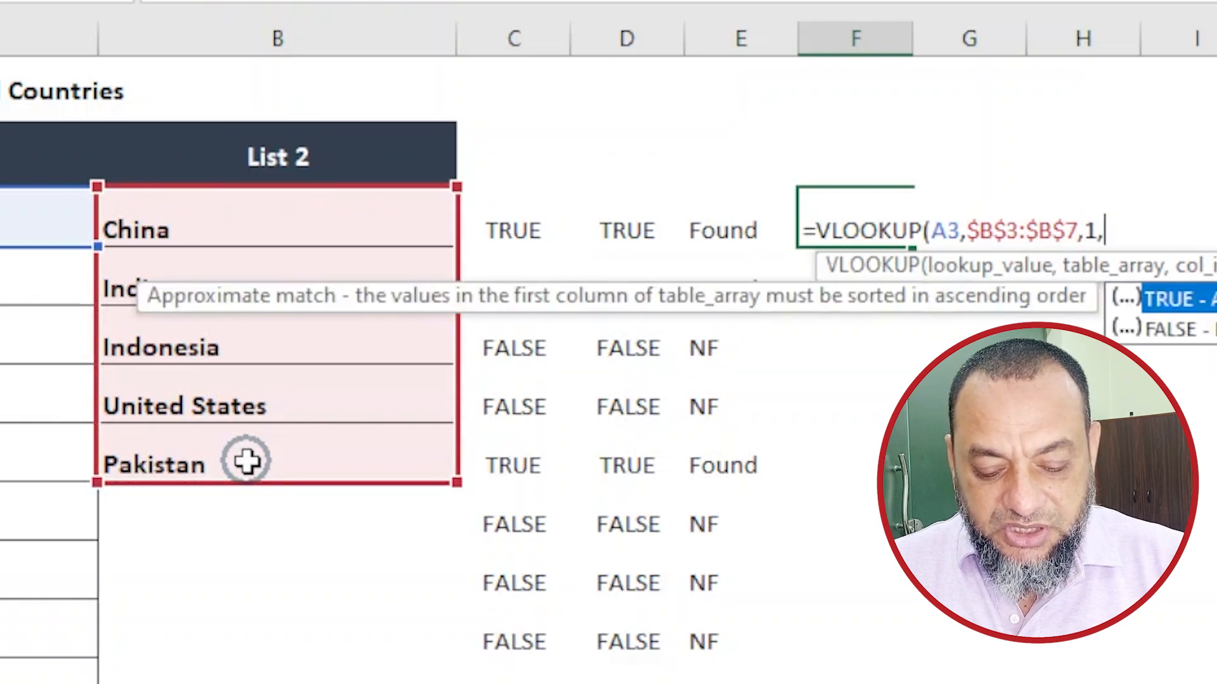
pyautogui.write('0')
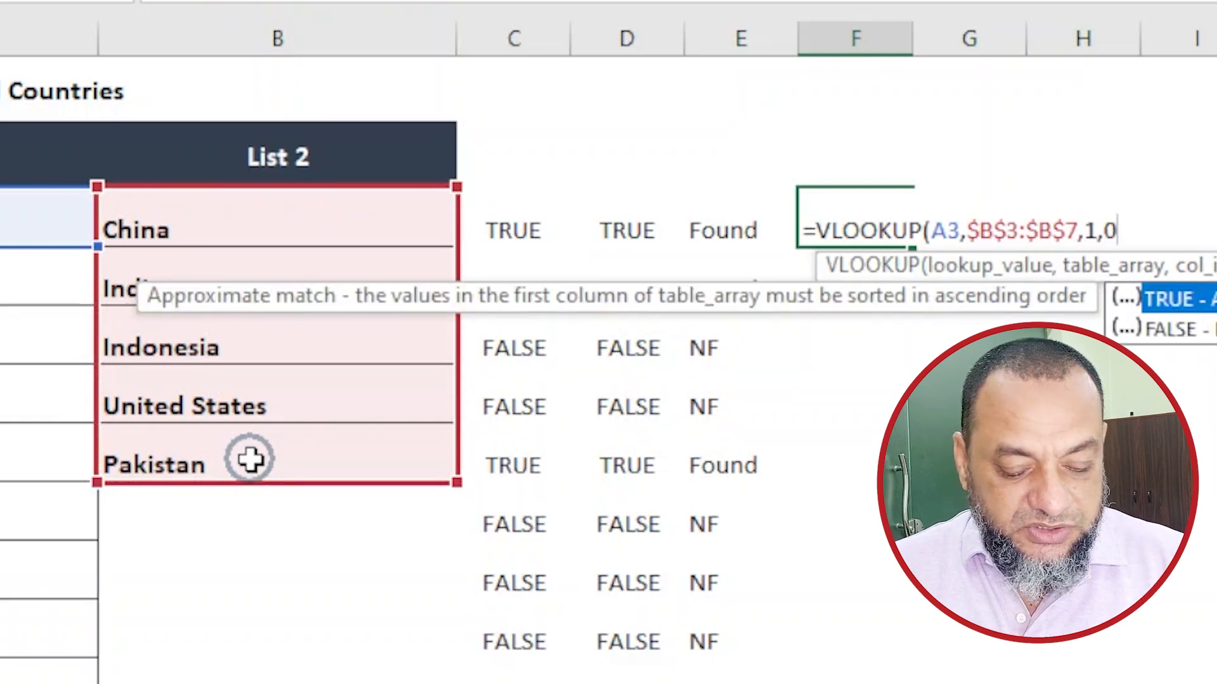
pyautogui.write(')')
pyautogui.press('Return')
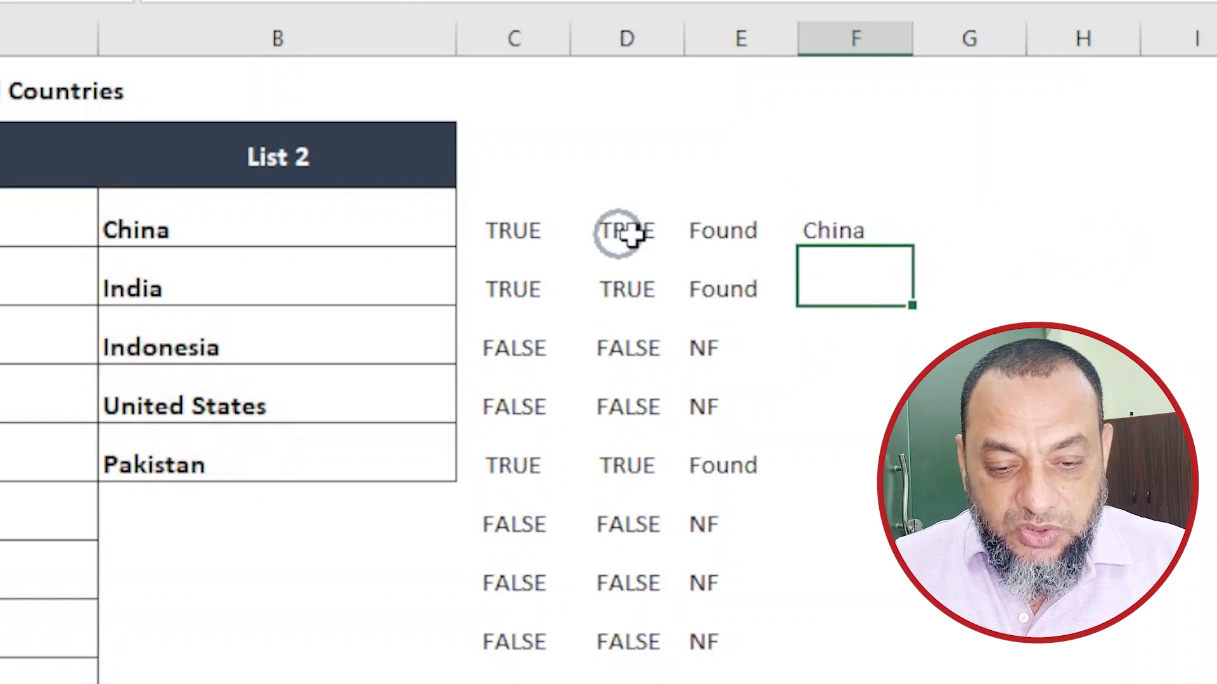
# Step: Fill the VLOOKUP formula from F3 down column F for the remaining List 1 rows
pyautogui.click(823, 228)
pyautogui.moveTo(912, 249); pyautogui.dragTo(948, 682)
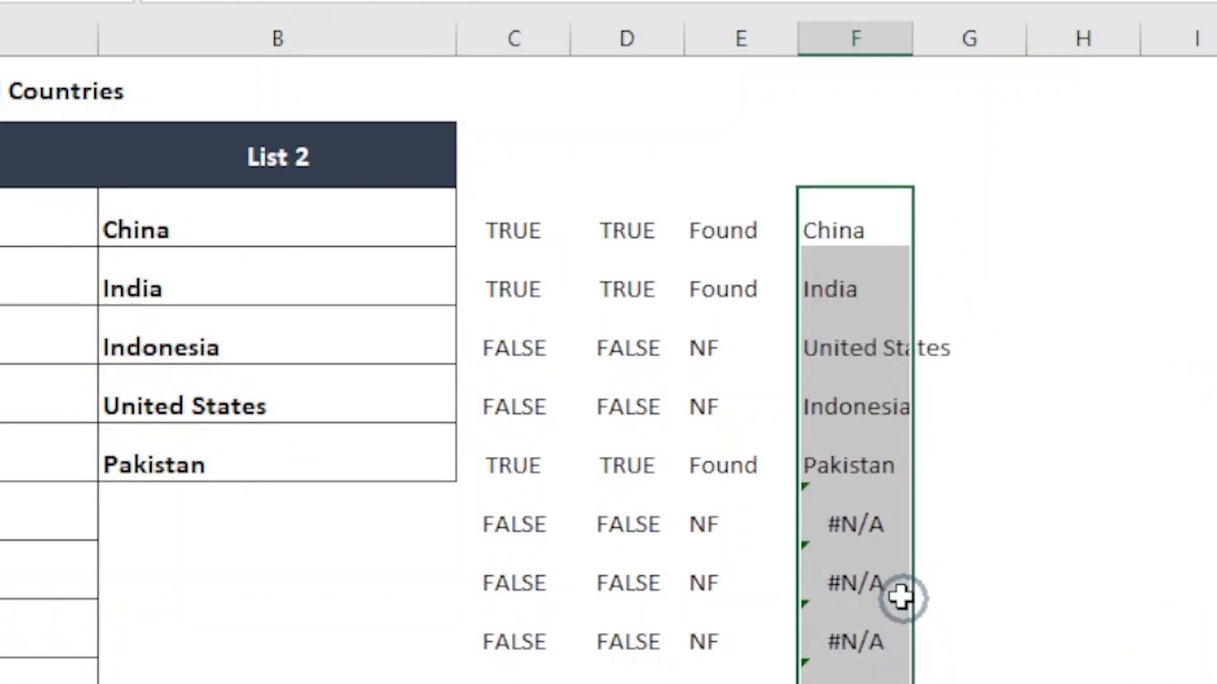
pyautogui.click(885, 540)
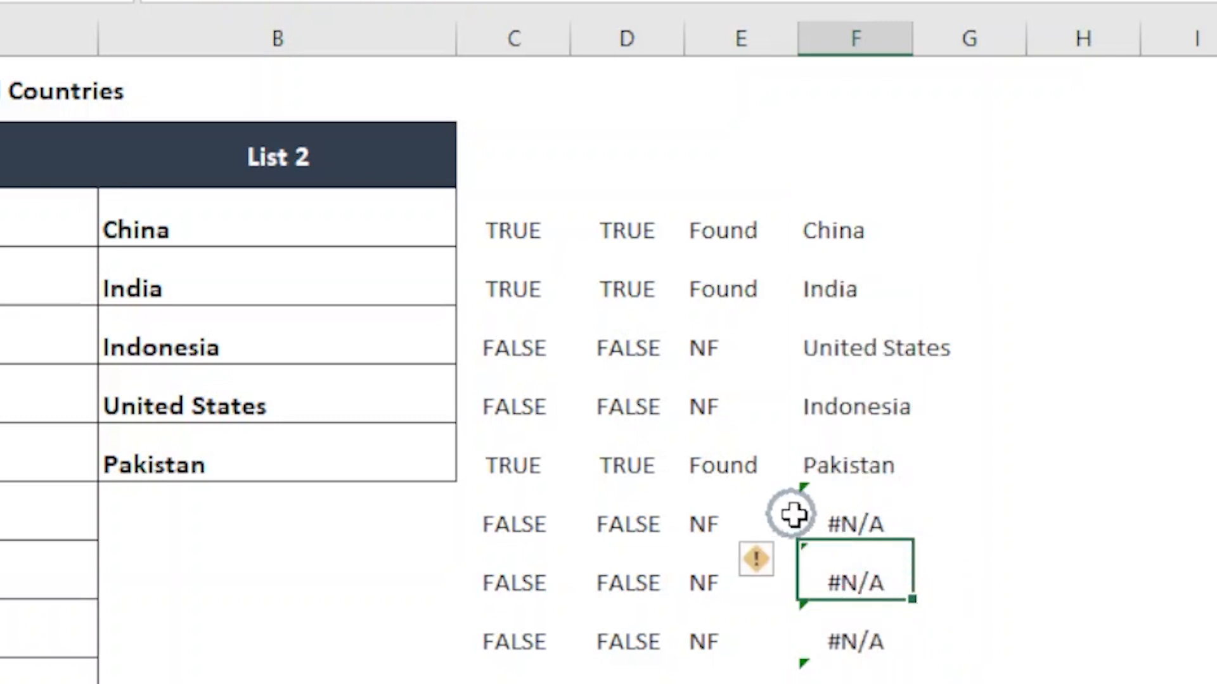
pyautogui.click(845, 521)
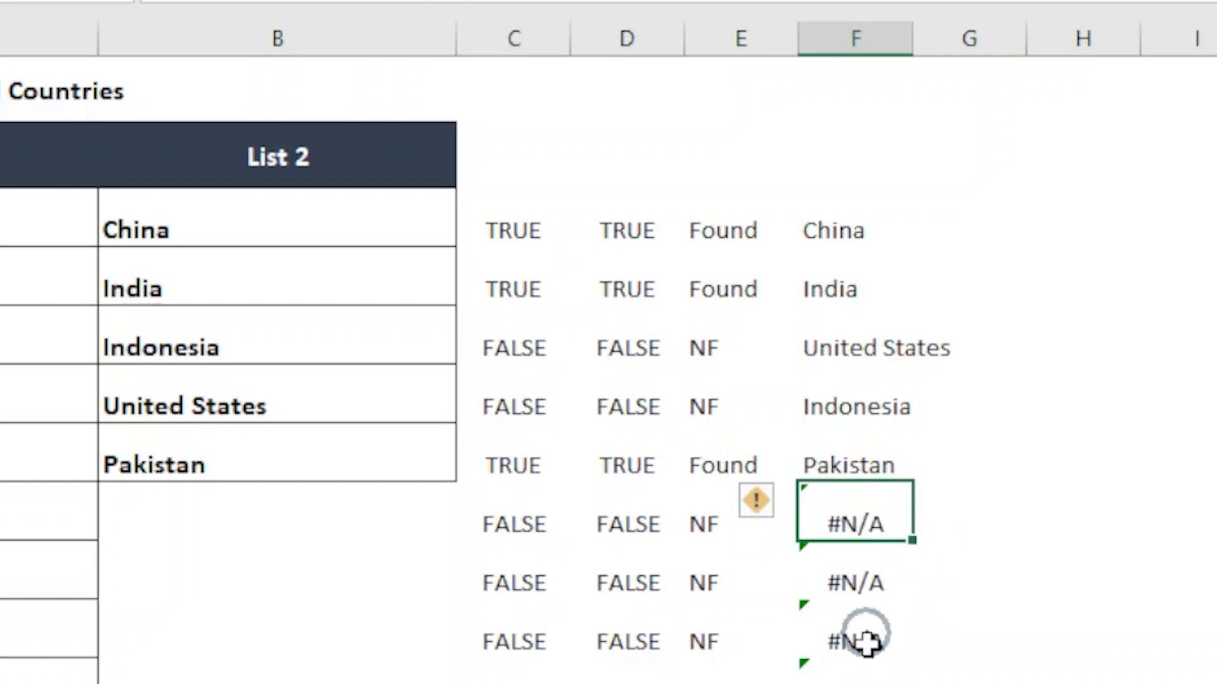
# Step: Wrap the VLOOKUP formula in cell F3 in IFERROR so that errors return "NF": =IFERROR(VLOOKUP(A3,$B$3:$B$7,1,0),"NF")
pyautogui.click(842, 235)
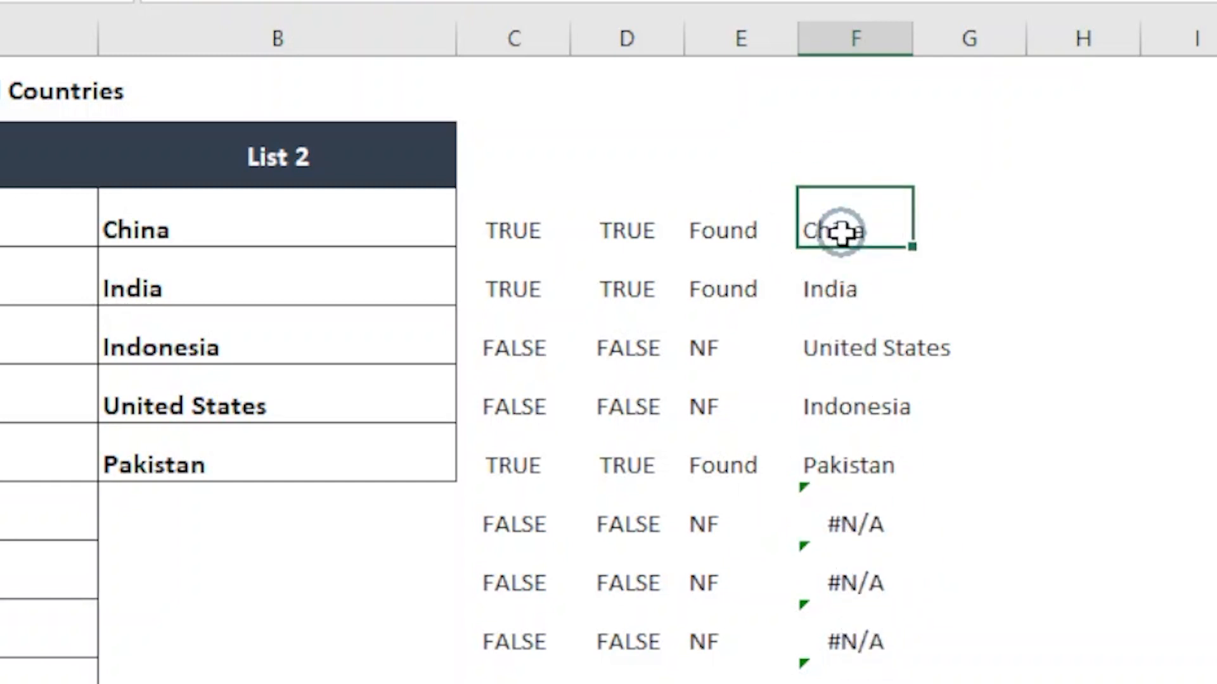
pyautogui.doubleClick(841, 232)
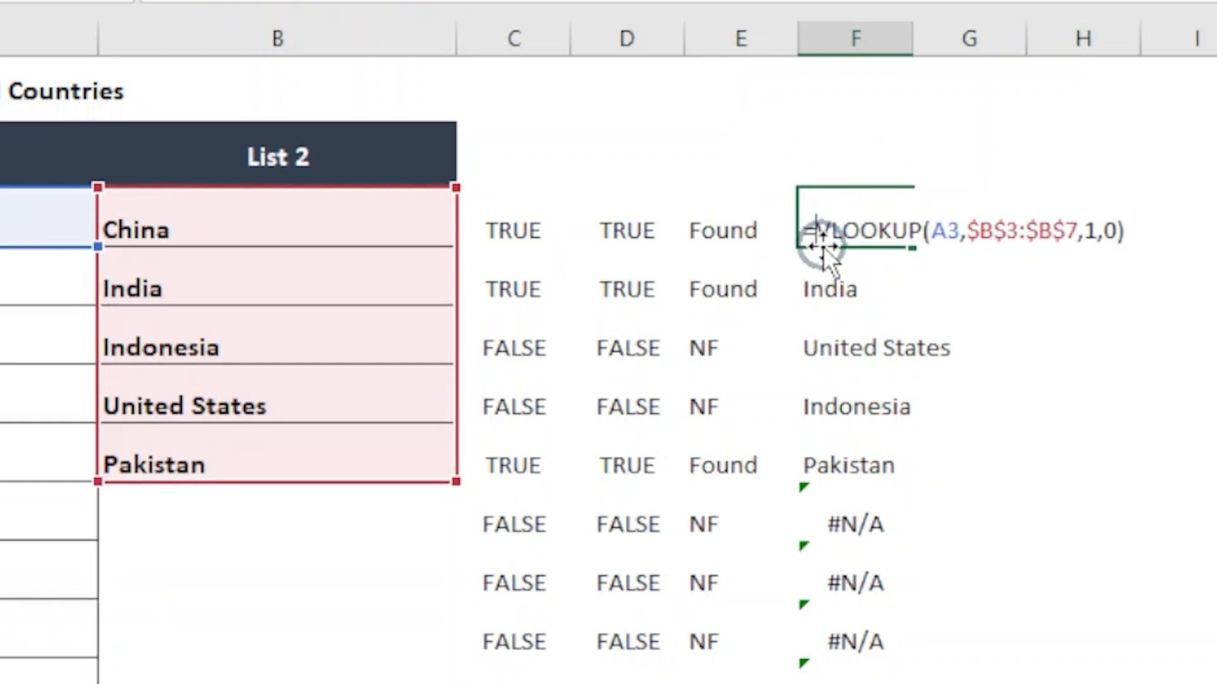
pyautogui.write('Iferr')
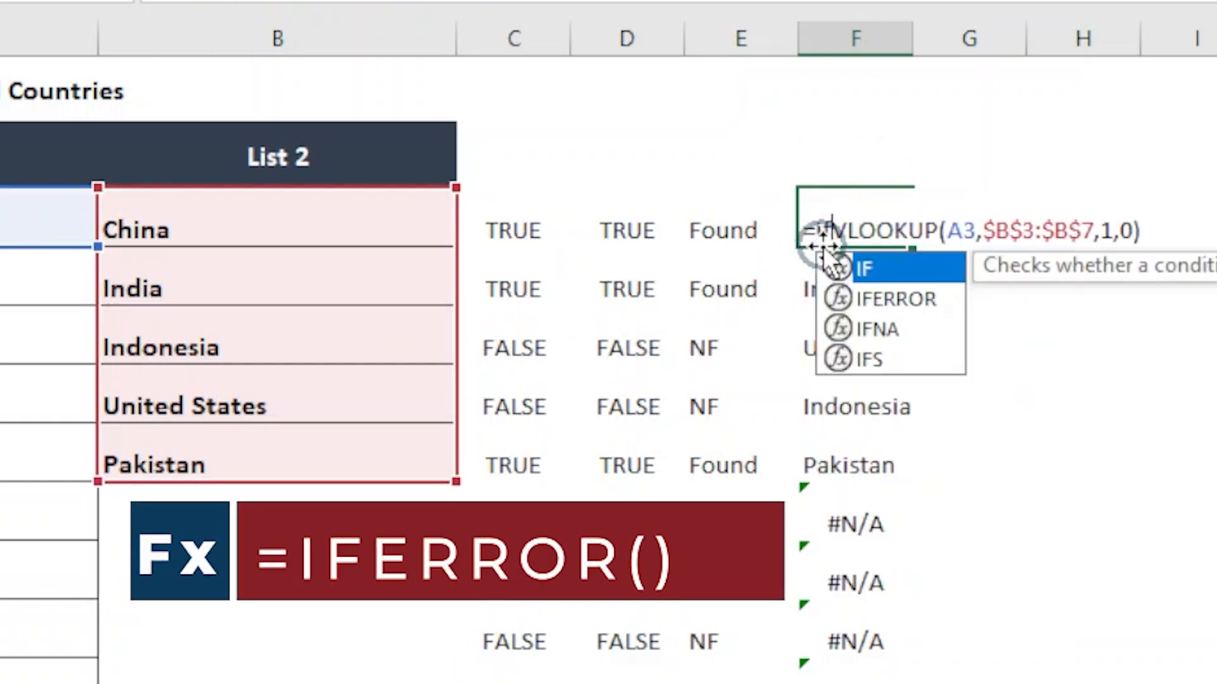
pyautogui.press('Tab')
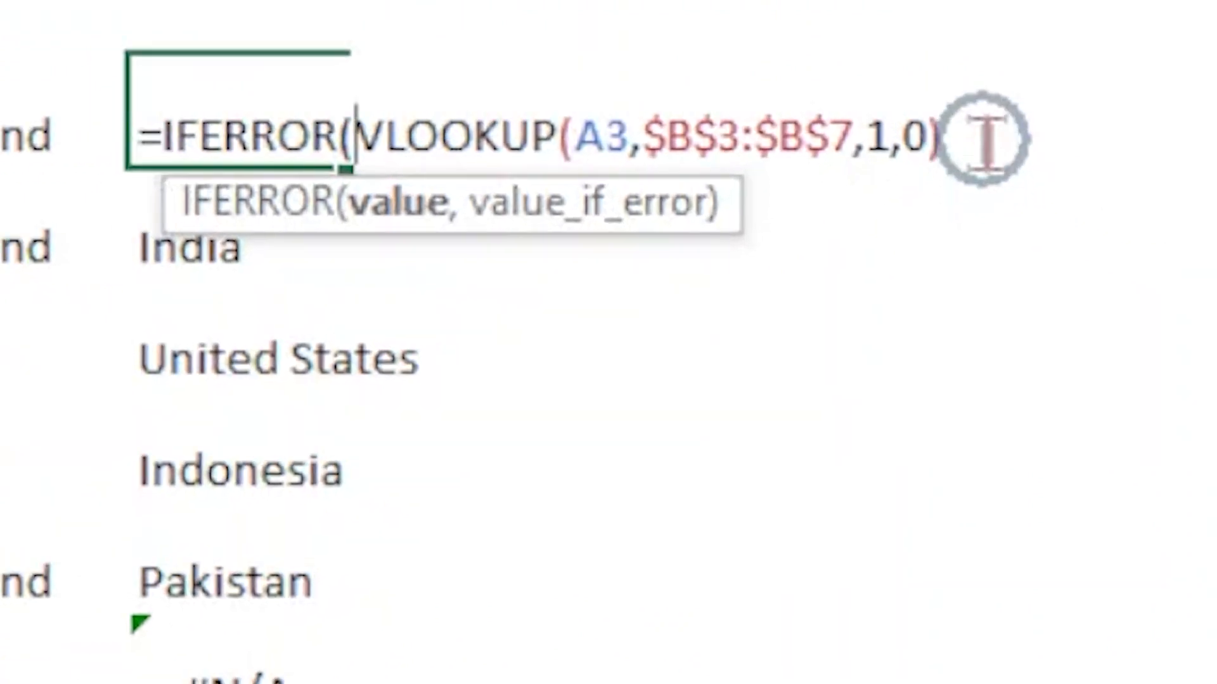
pyautogui.click(985, 140)
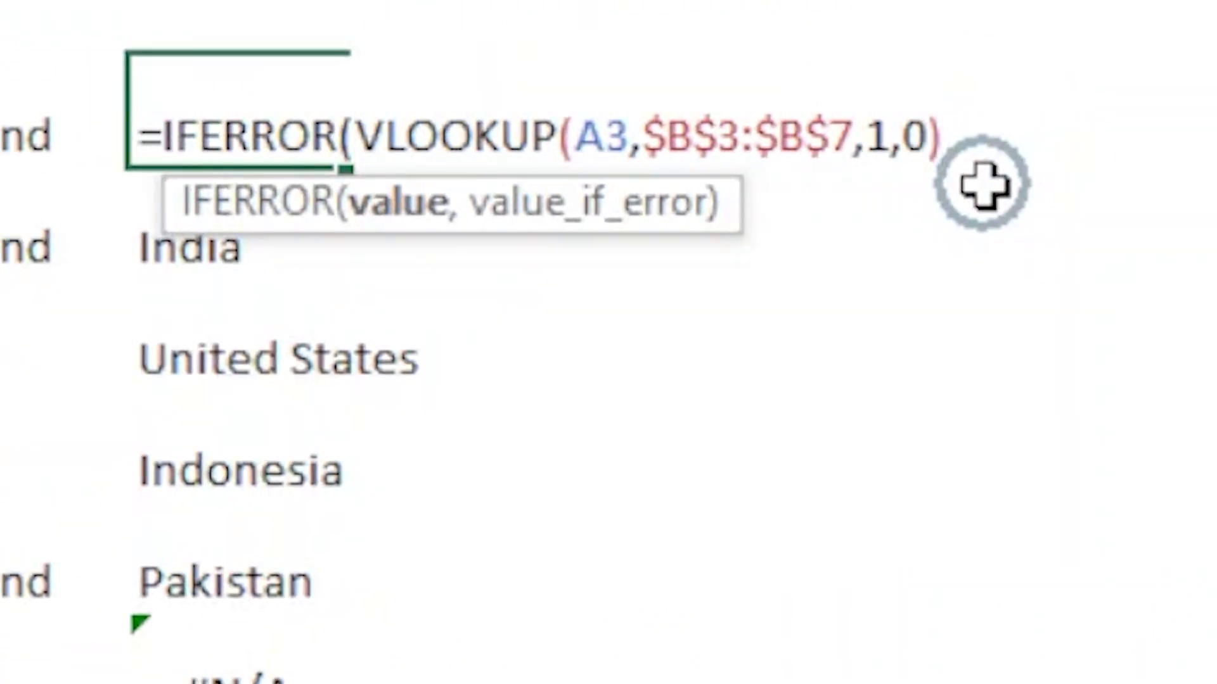
pyautogui.write(',')
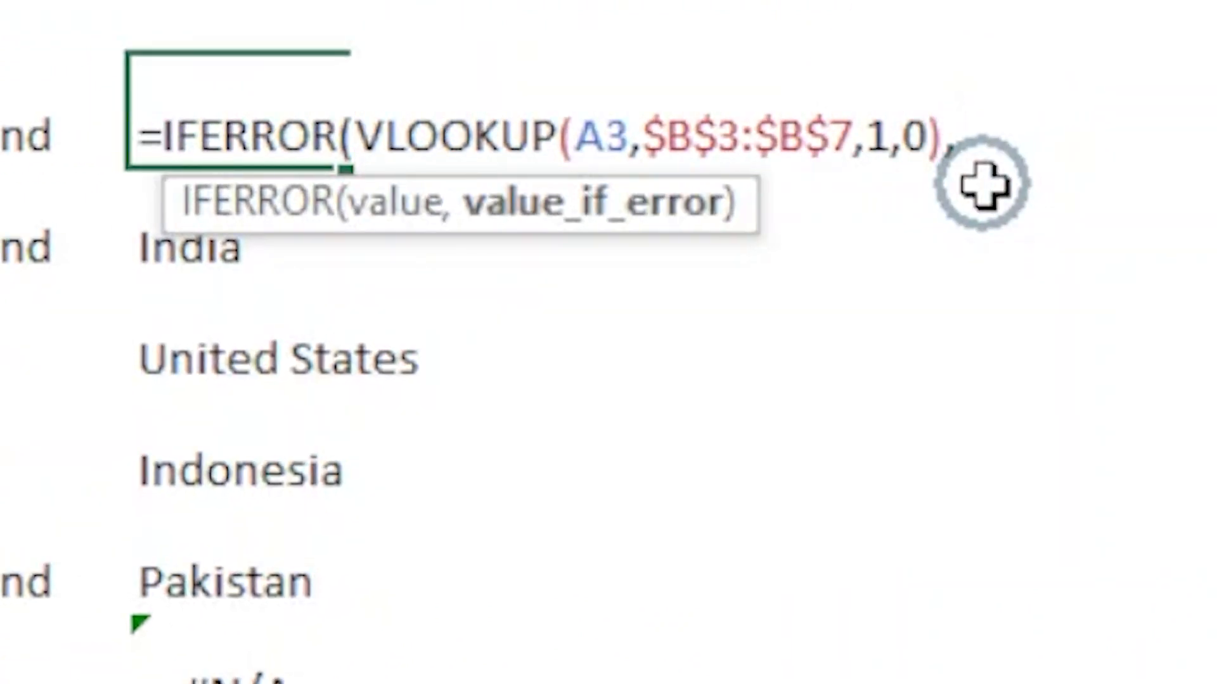
pyautogui.write('"NF")')
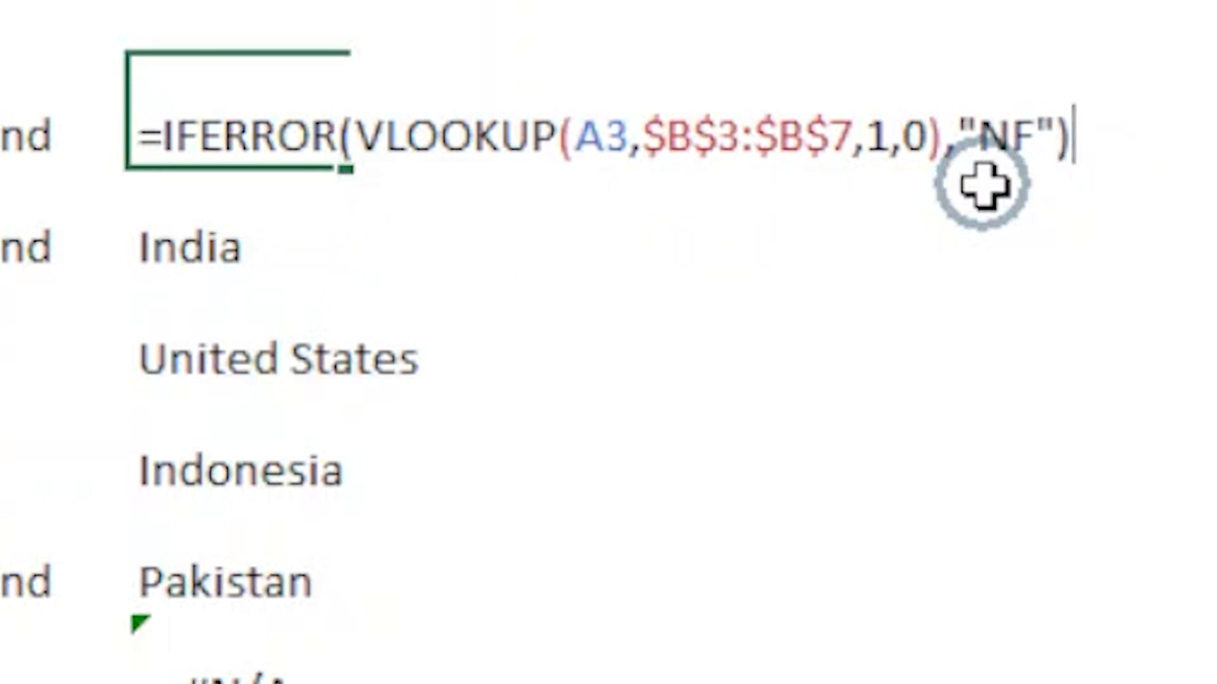
pyautogui.press('Return')
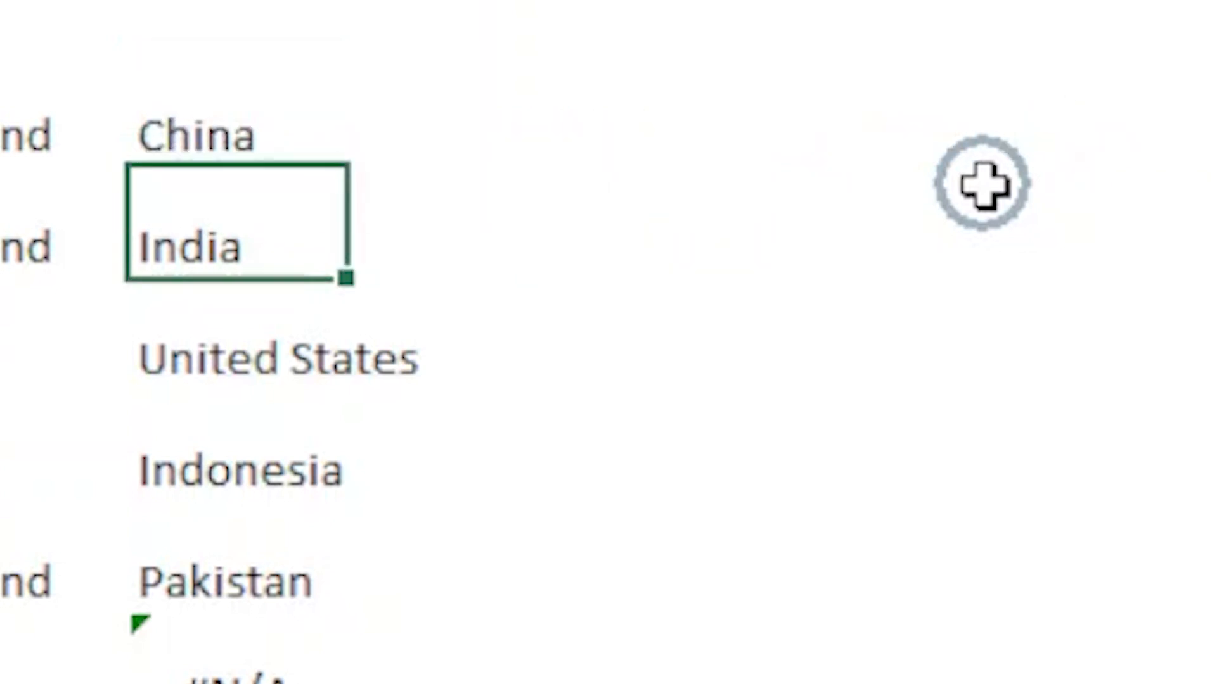
# Step: Fill the IFERROR formula from F3 down column F for the remaining List 1 rows
pyautogui.click(263, 145)
pyautogui.doubleClick(345, 166)
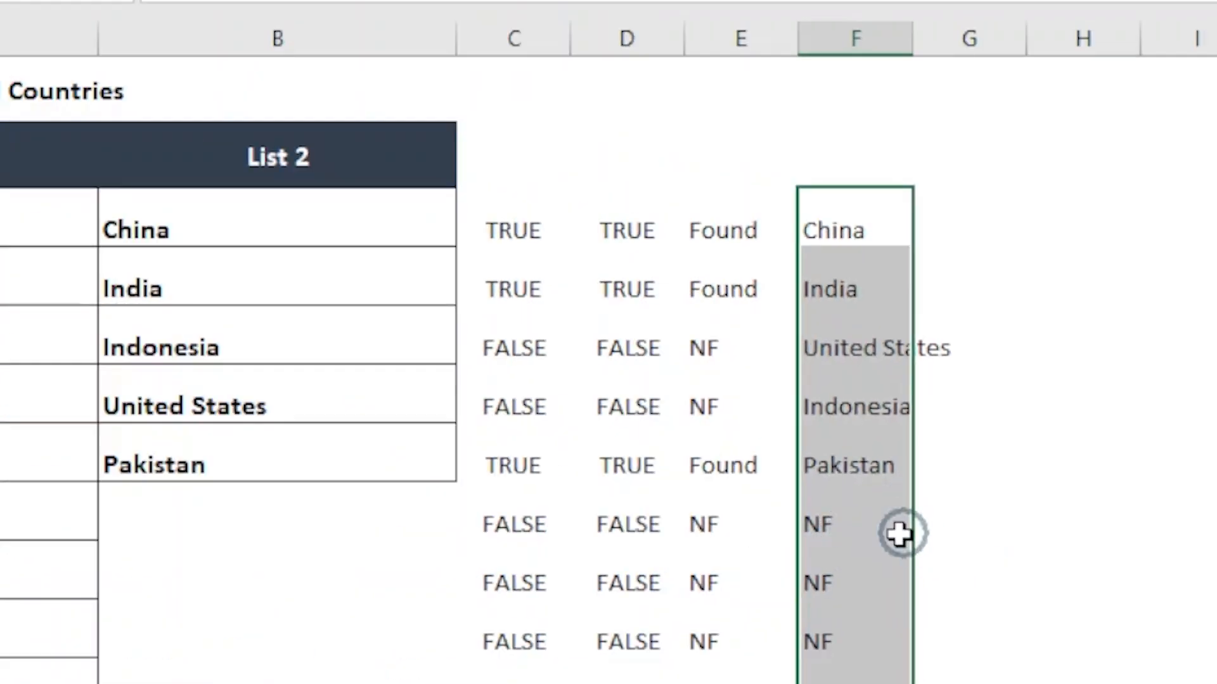
pyautogui.click(836, 524)
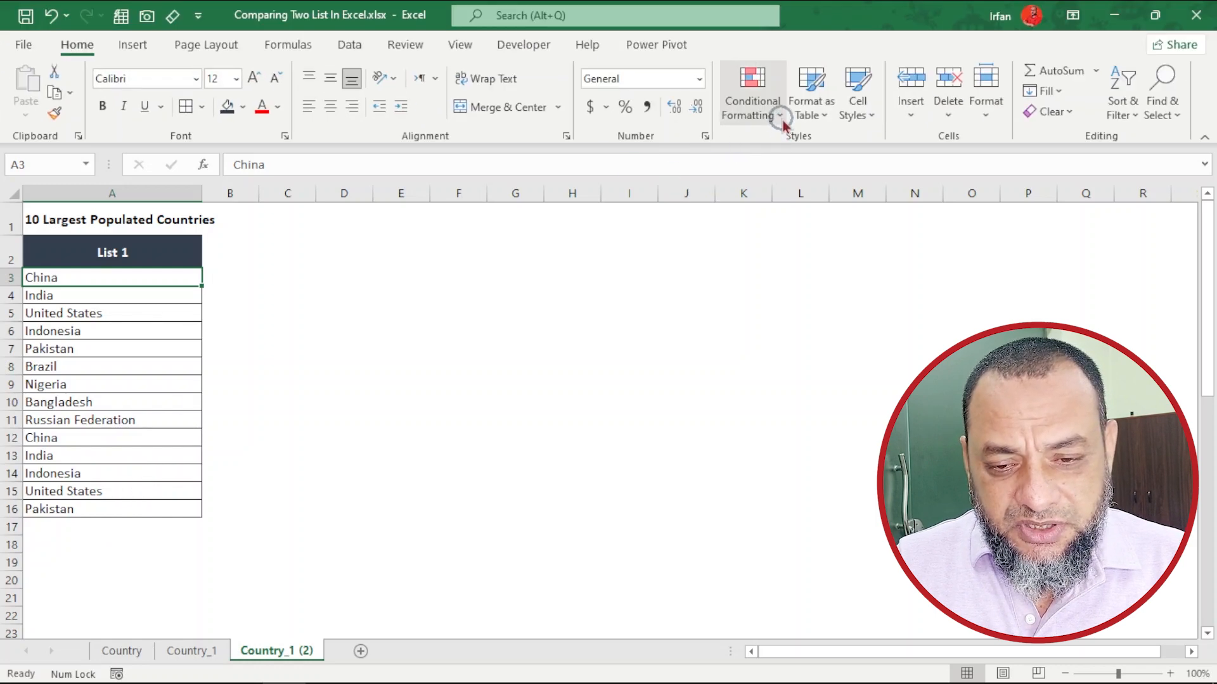
# Step: Try to highlight the duplicate values in A3:A16 with a light red fill using conditional formatting
pyautogui.moveTo(155, 273); pyautogui.dragTo(167, 513)
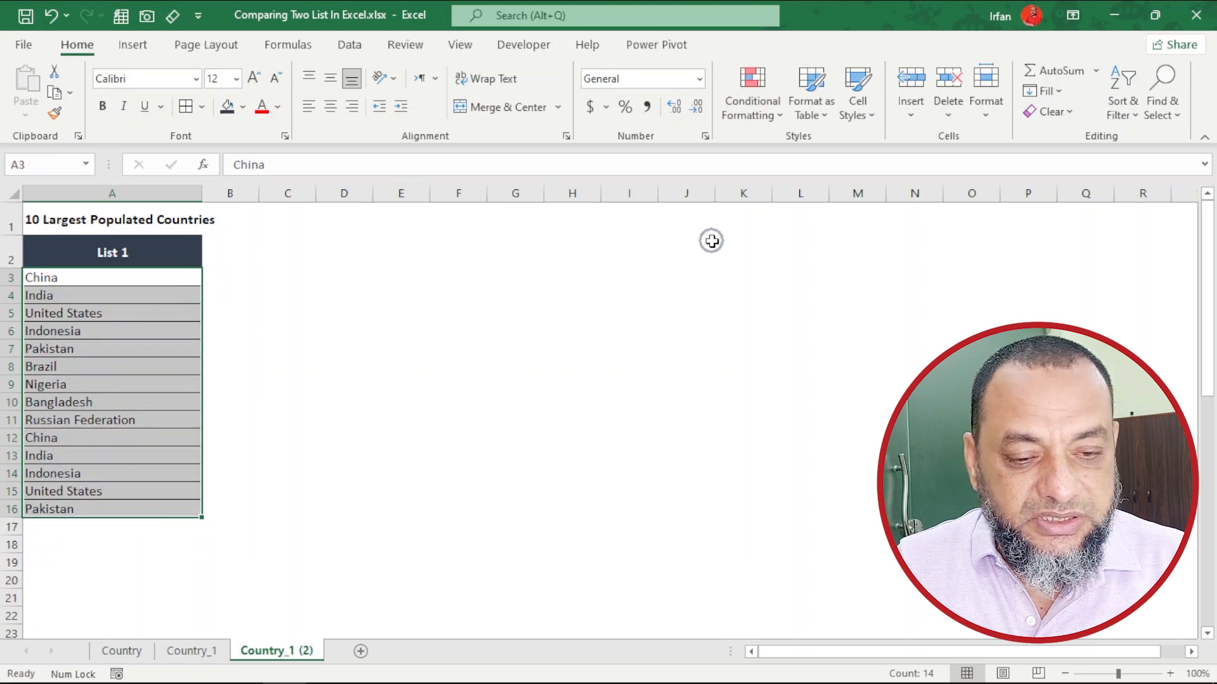
pyautogui.click(778, 119)
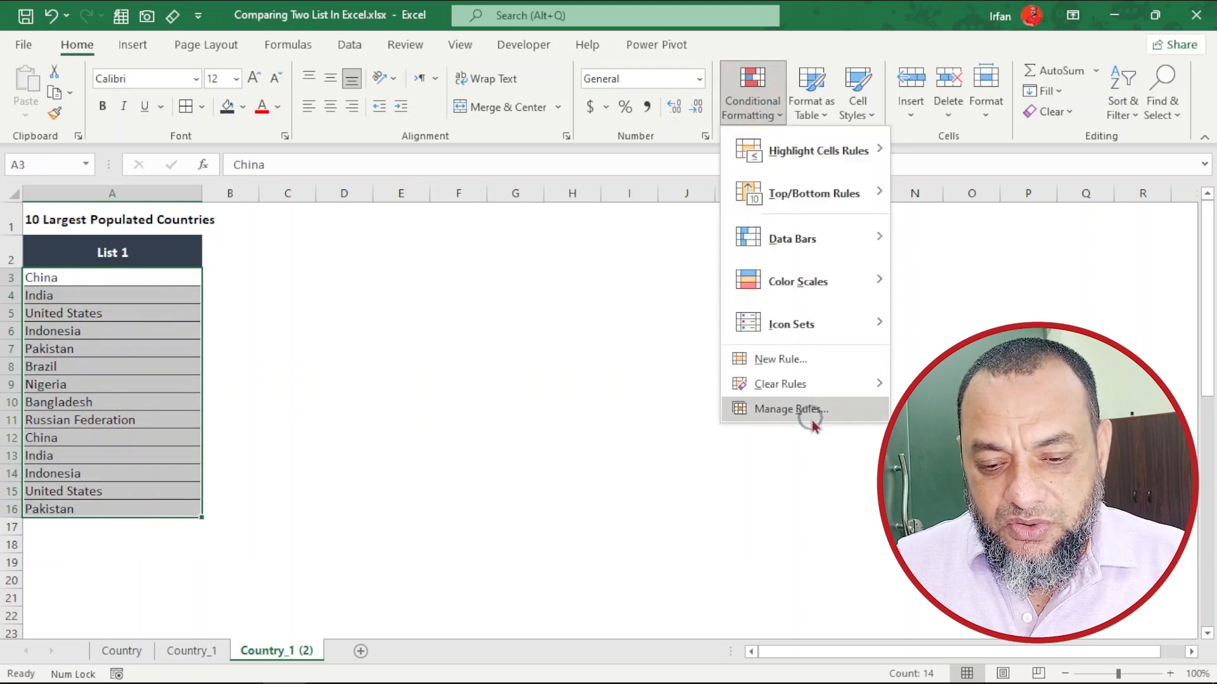
pyautogui.moveTo(849, 157)
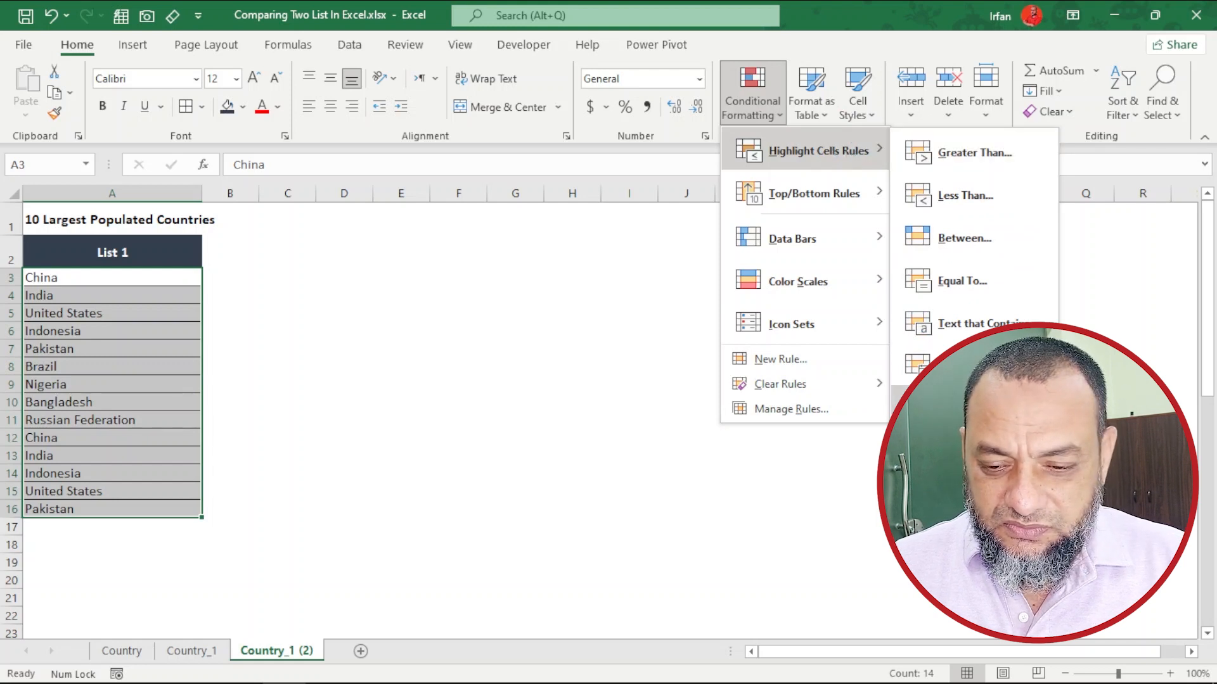
pyautogui.click(966, 409)
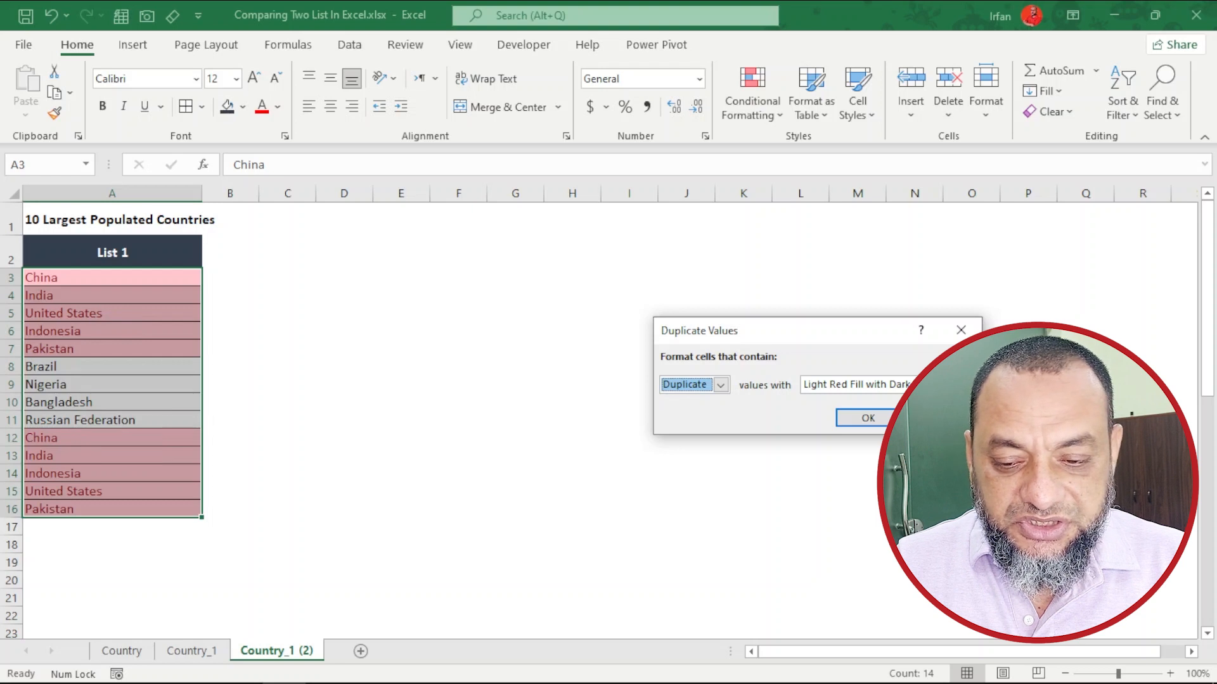
# Step: Enter =EXACT(A4,A3) in cell B4 to compare the country with the one above, and fill it down to B16
pyautogui.click(227, 329)
pyautogui.click(230, 282)
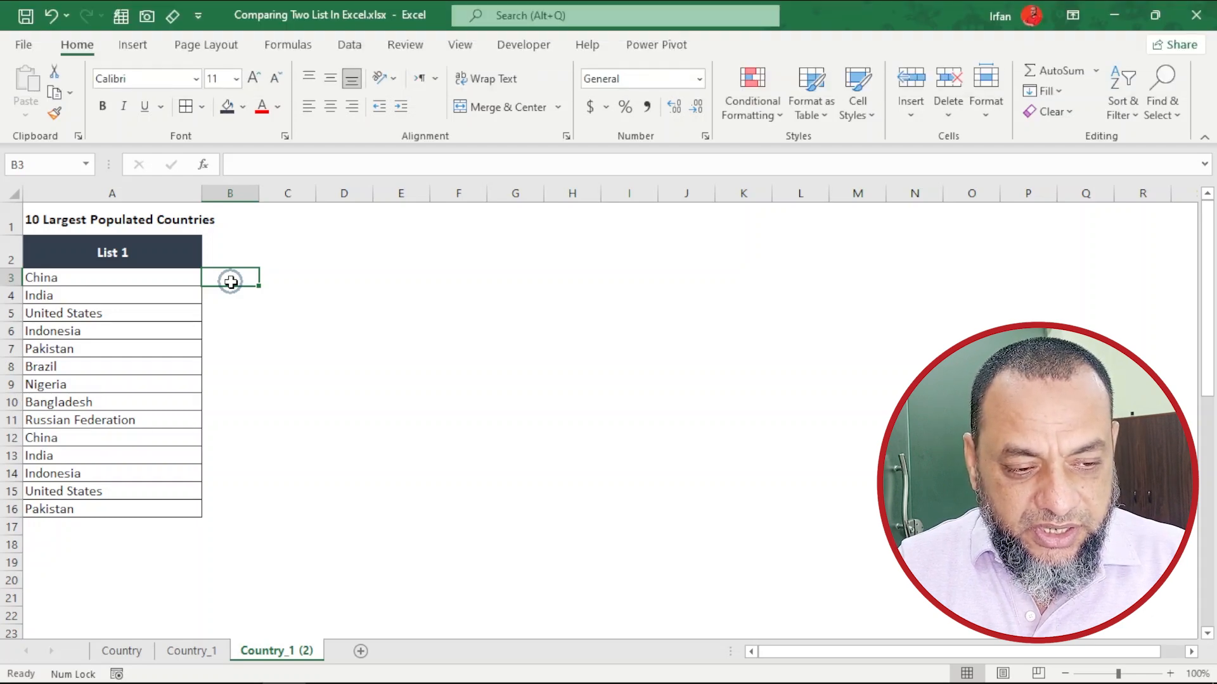
pyautogui.press('Down')
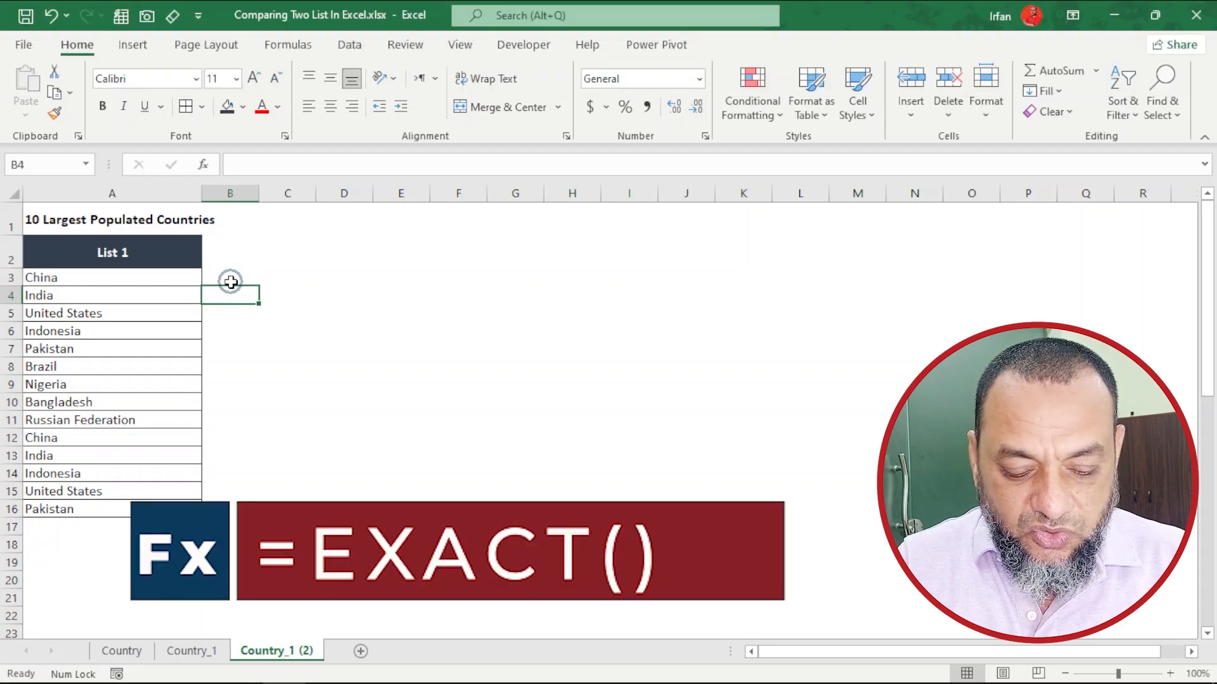
pyautogui.write('=exac')
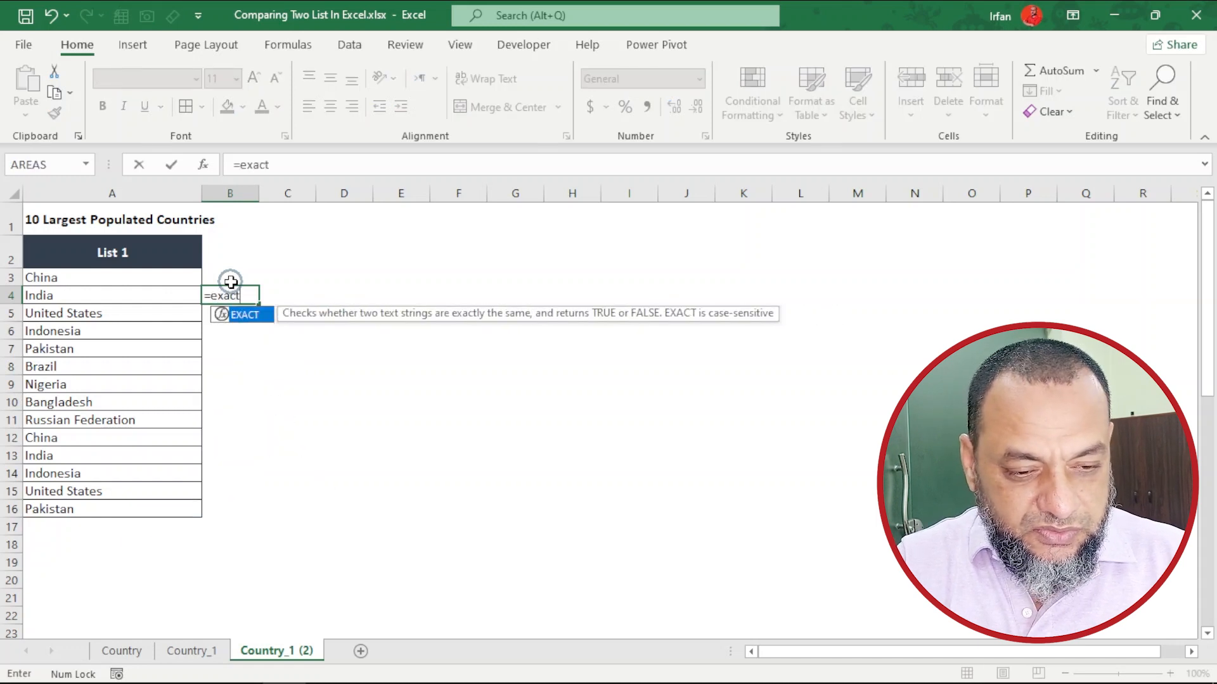
pyautogui.write('t')
pyautogui.press('Tab')
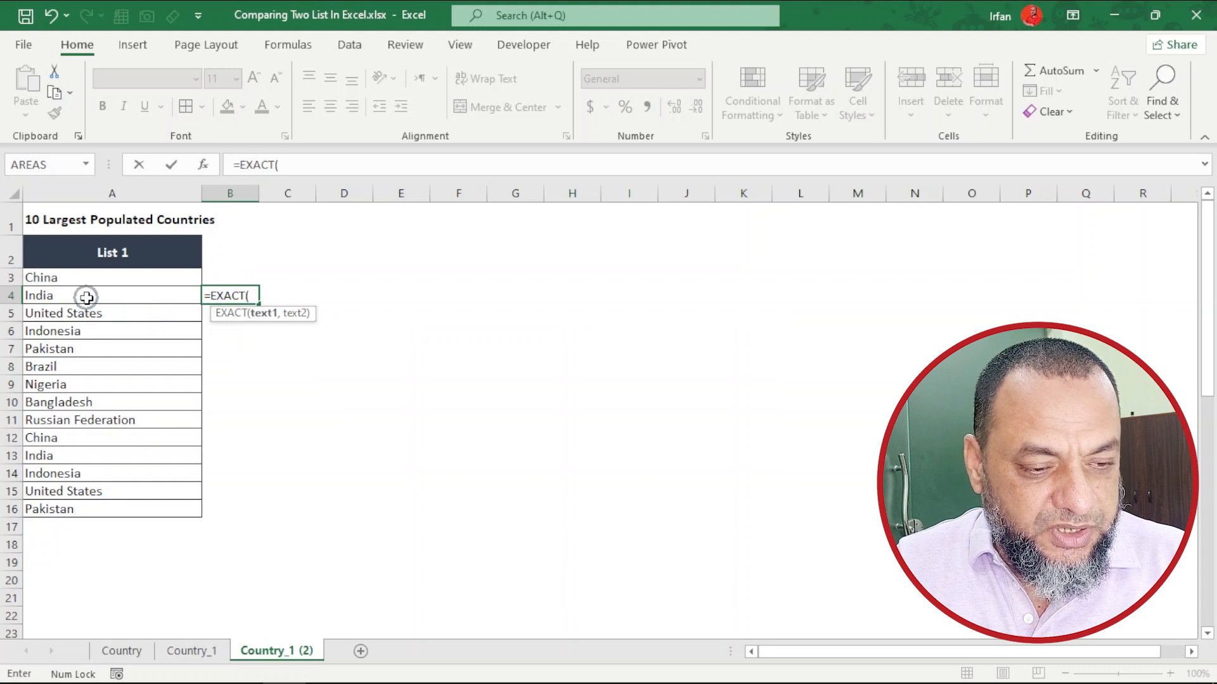
pyautogui.click(86, 298)
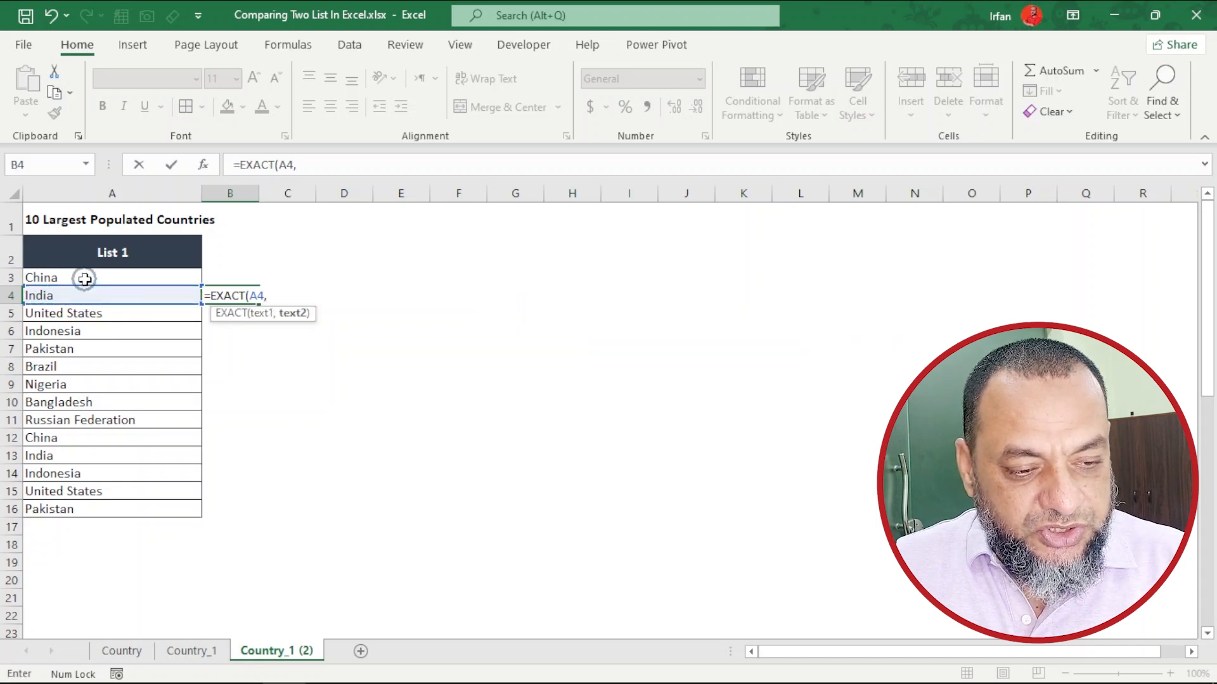
pyautogui.click(85, 279)
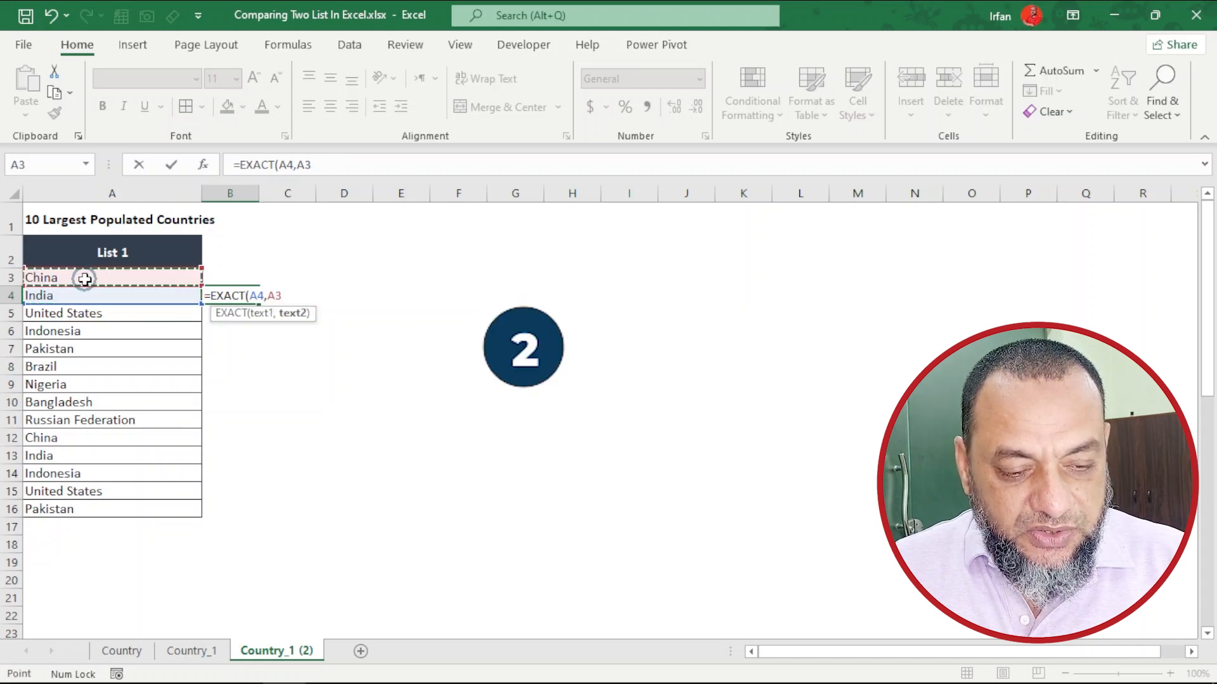
pyautogui.write(')')
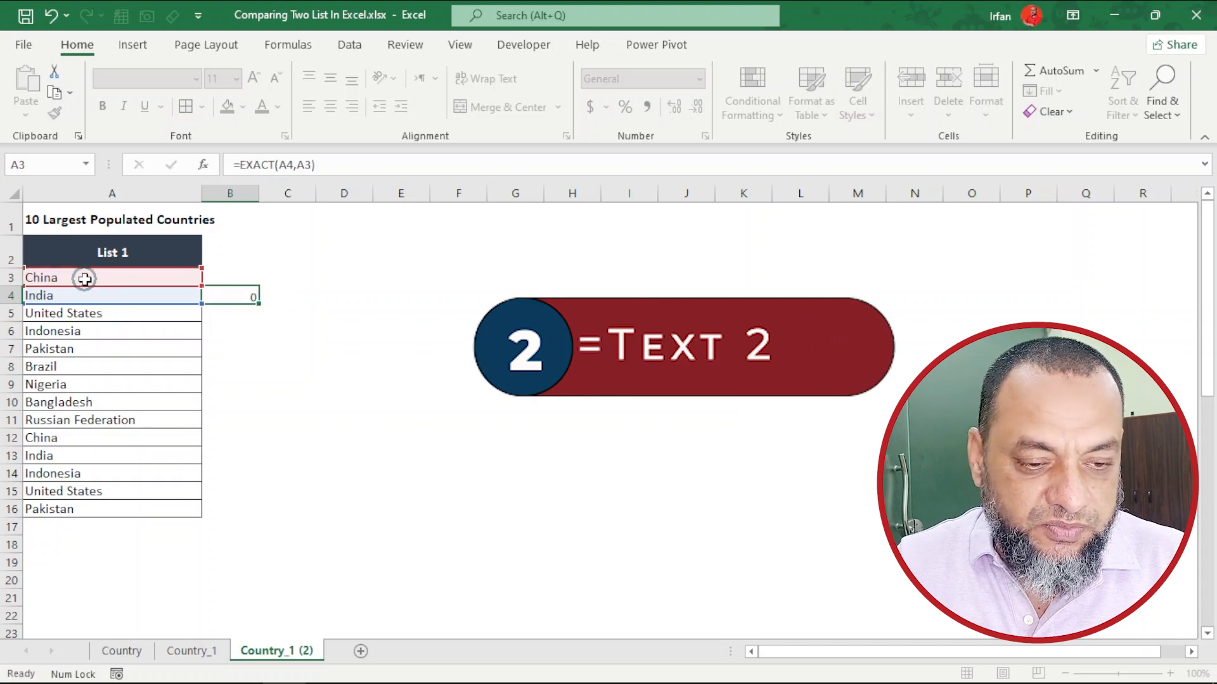
pyautogui.press('Return')
pyautogui.click(237, 297)
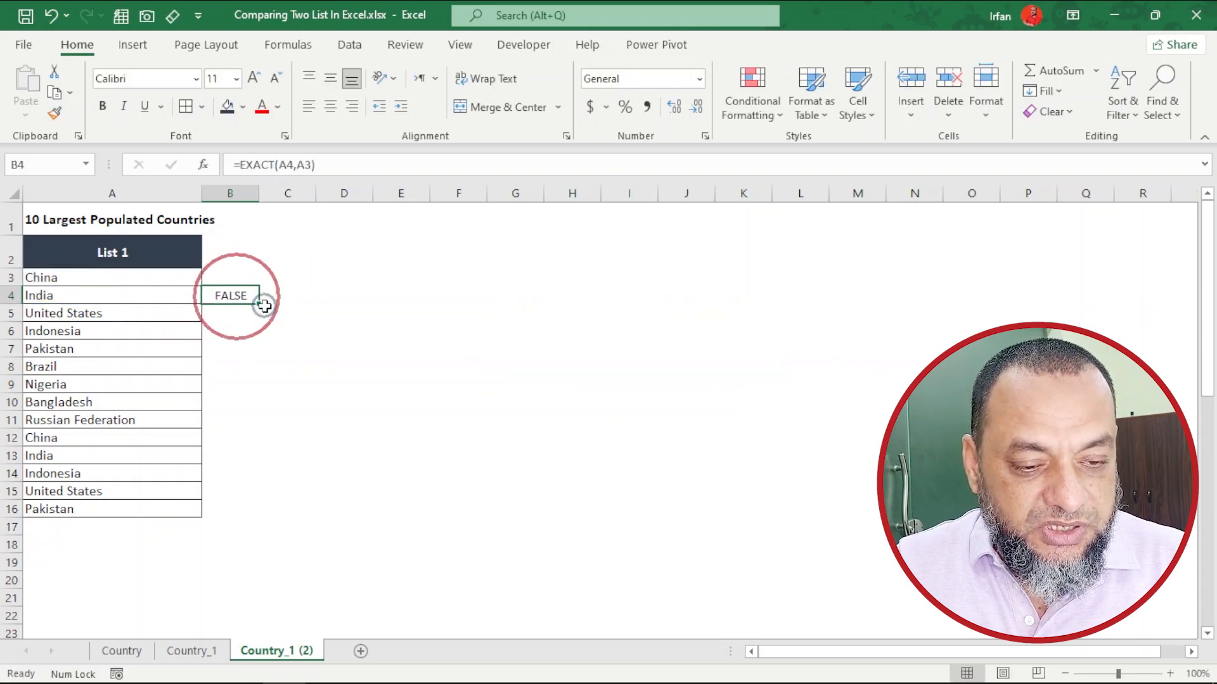
pyautogui.moveTo(261, 304); pyautogui.dragTo(274, 512)
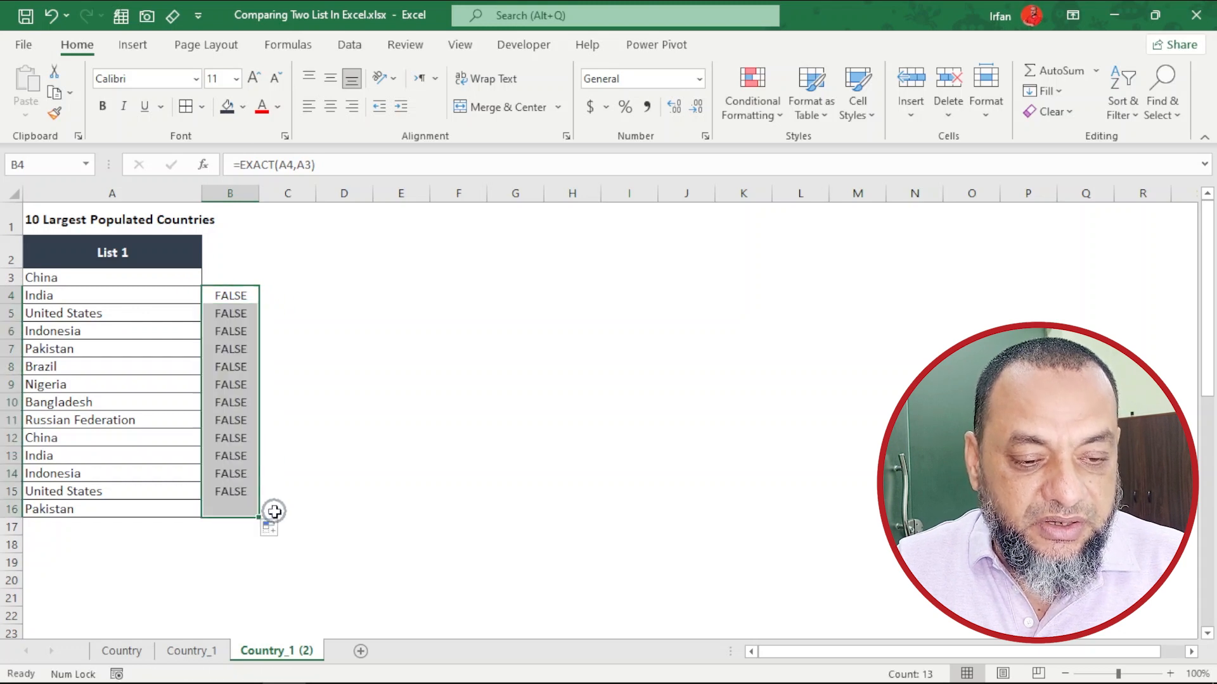
# Step: Sort the countries in A3:A16 from A to Z, continuing with the current selection only
pyautogui.click(70, 283)
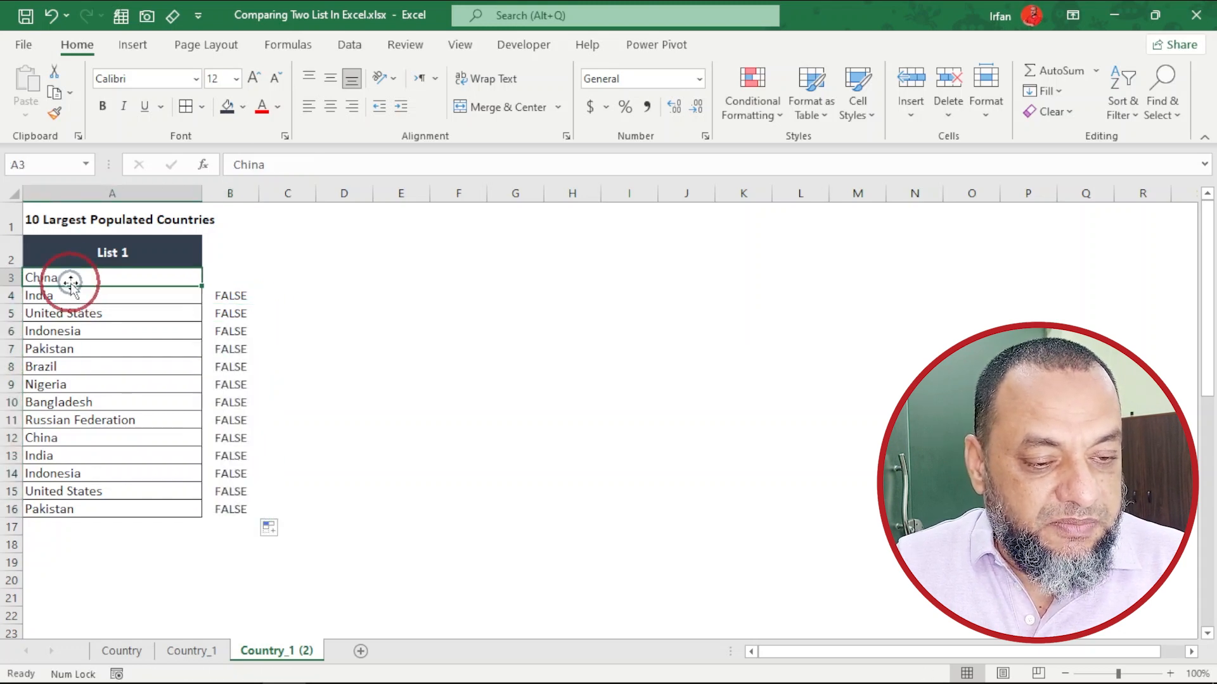
pyautogui.hotkey('shift', 'Down')
pyautogui.hotkey('shift', 'Down')
pyautogui.hotkey('shift', 'Down')
pyautogui.hotkey('shift', 'Down')
pyautogui.hotkey('shift', 'Down')
pyautogui.hotkey('shift', 'Down')
pyautogui.hotkey('shift', 'Down')
pyautogui.hotkey('shift', 'Down')
pyautogui.hotkey('shift', 'Down')
pyautogui.hotkey('shift', 'Down')
pyautogui.hotkey('shift', 'Down')
pyautogui.hotkey('shift', 'Down')
pyautogui.hotkey('shift', 'Down')
pyautogui.hotkey('shift', 'Down')
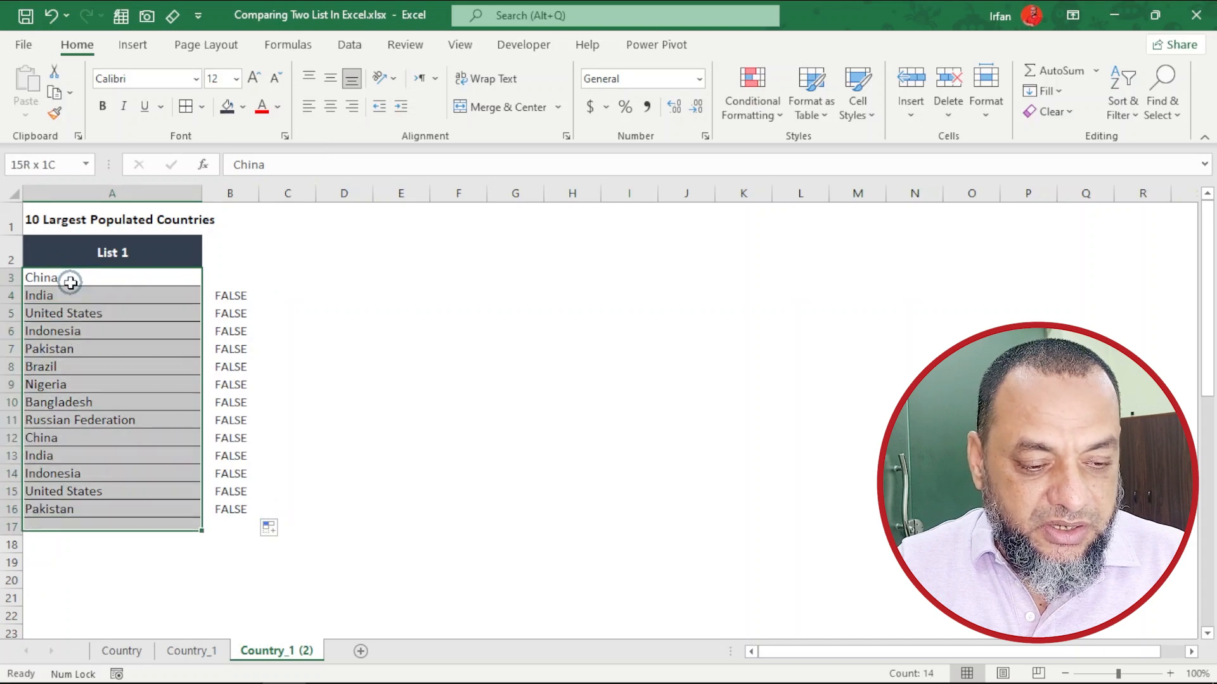
pyautogui.hotkey('shift', 'Up')
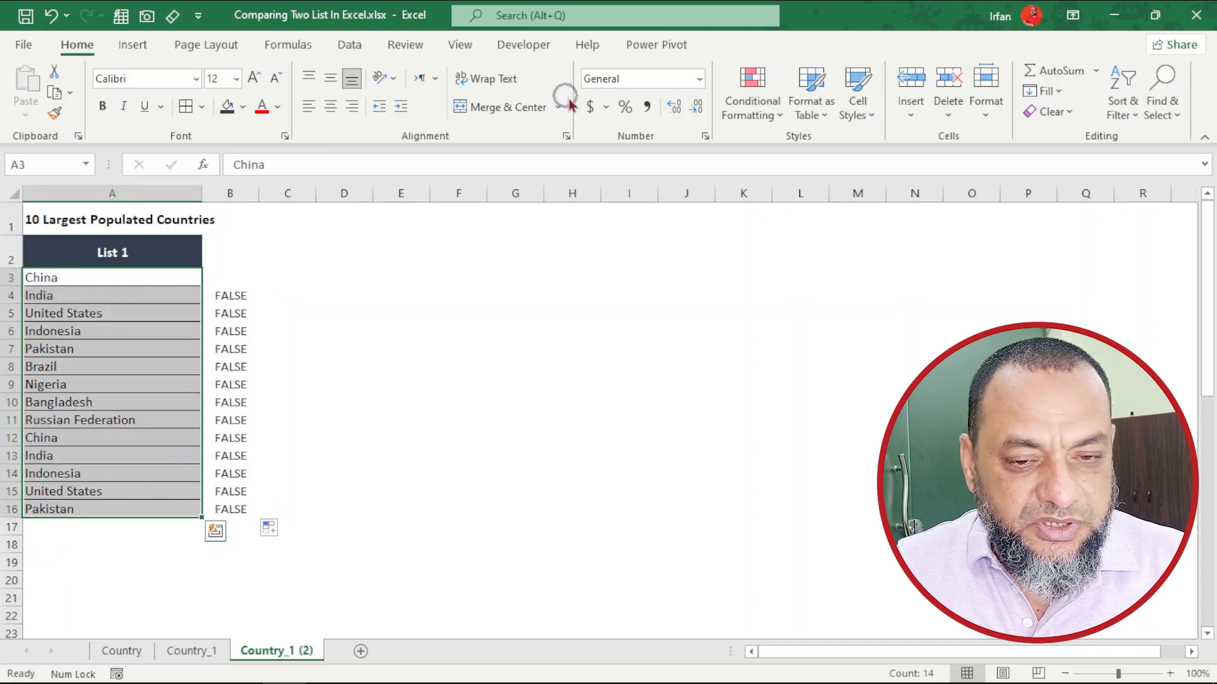
pyautogui.click(349, 45)
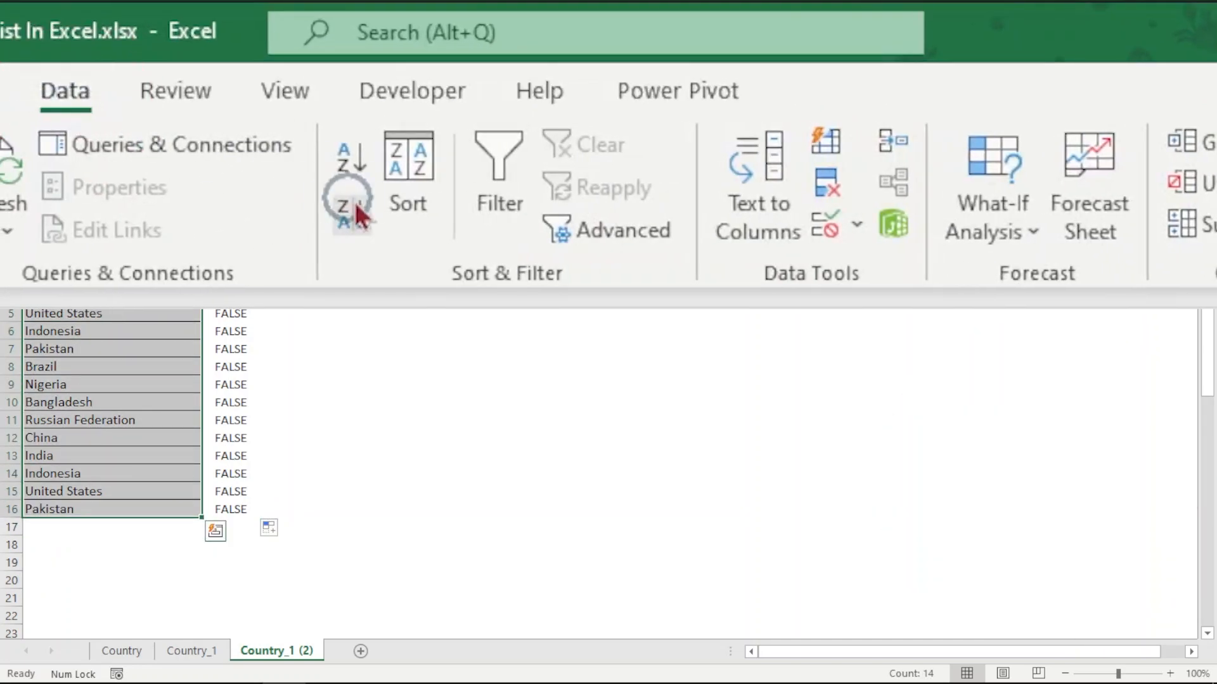
pyautogui.click(352, 161)
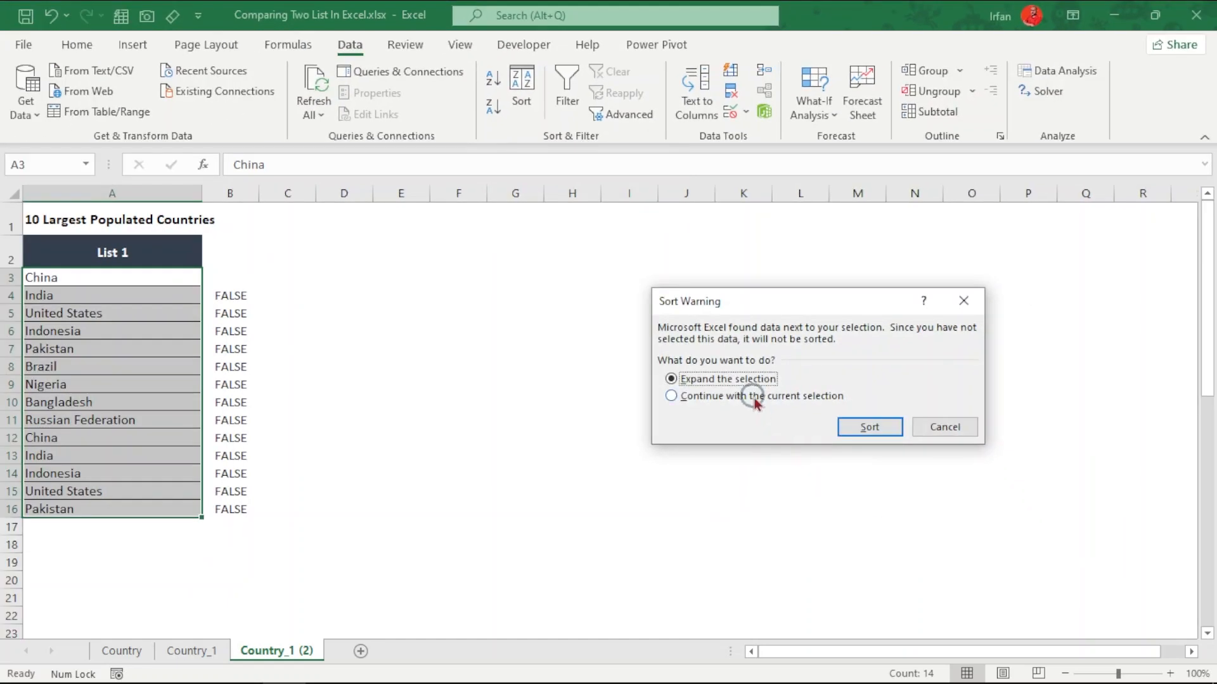
pyautogui.click(755, 397)
pyautogui.click(870, 429)
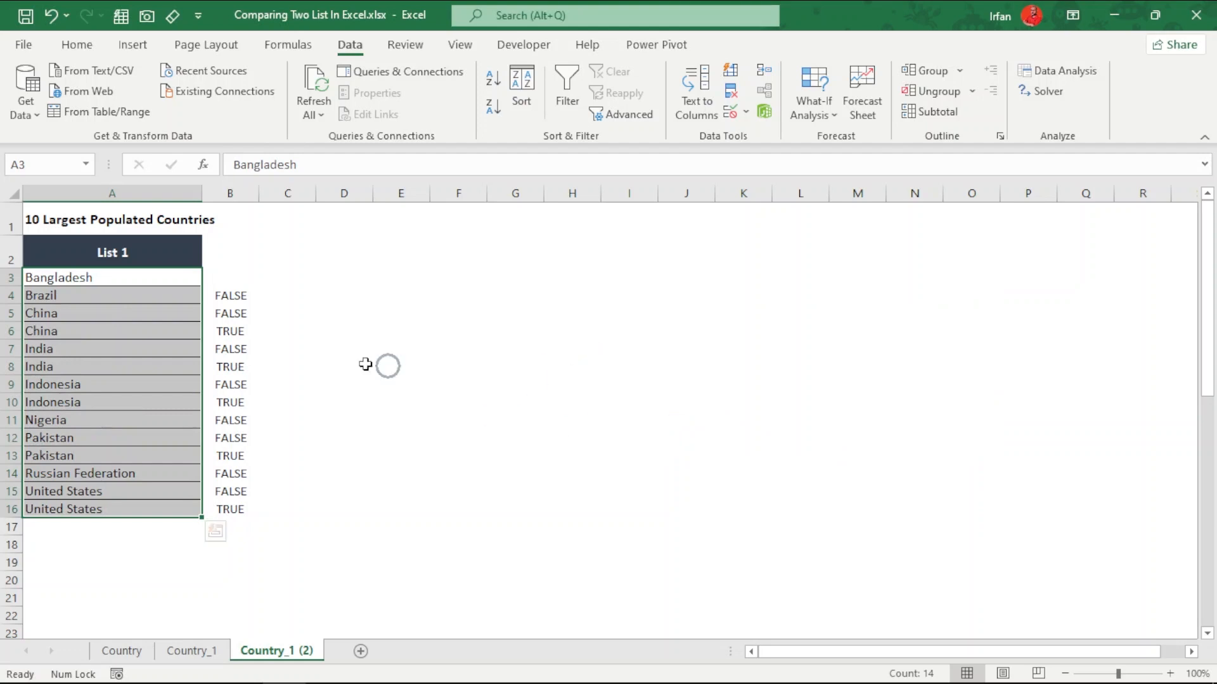
# Step: Check the EXACT results in column B beside the repeated countries in the sorted list
pyautogui.click(116, 342)
pyautogui.click(243, 329)
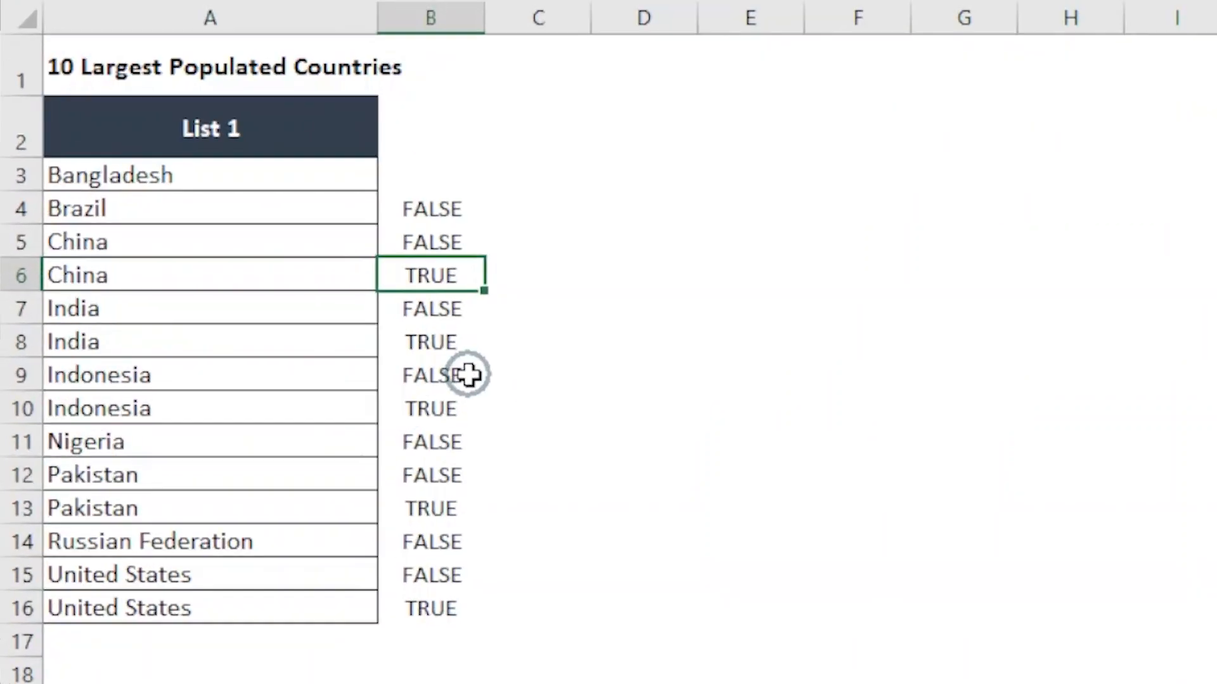
pyautogui.click(443, 344)
pyautogui.click(439, 418)
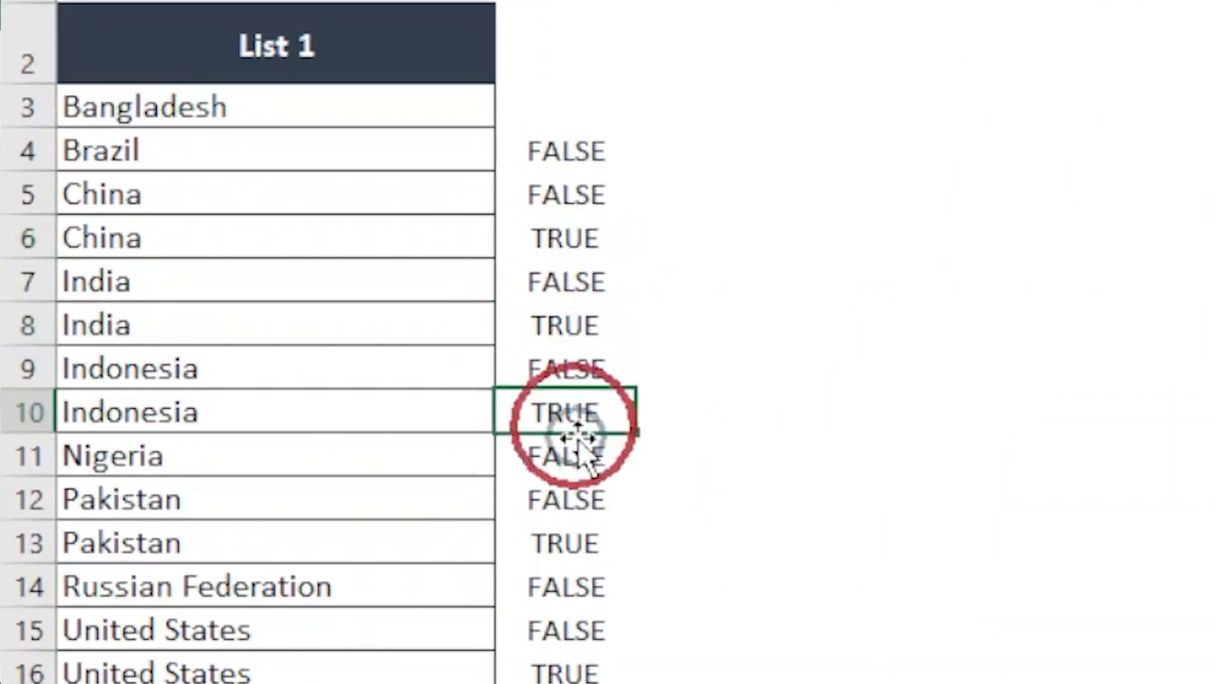
pyautogui.click(582, 547)
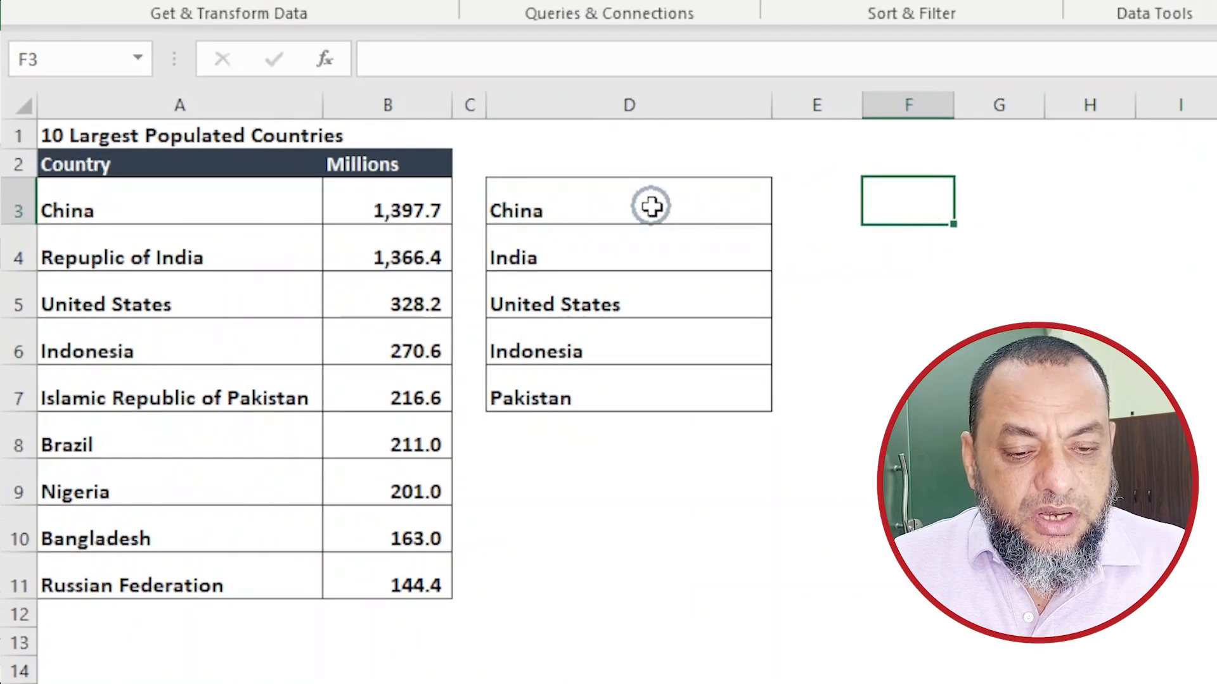
# Step: Compare the short country names in D3:D7 with the full names in the Country column
pyautogui.click(652, 203)
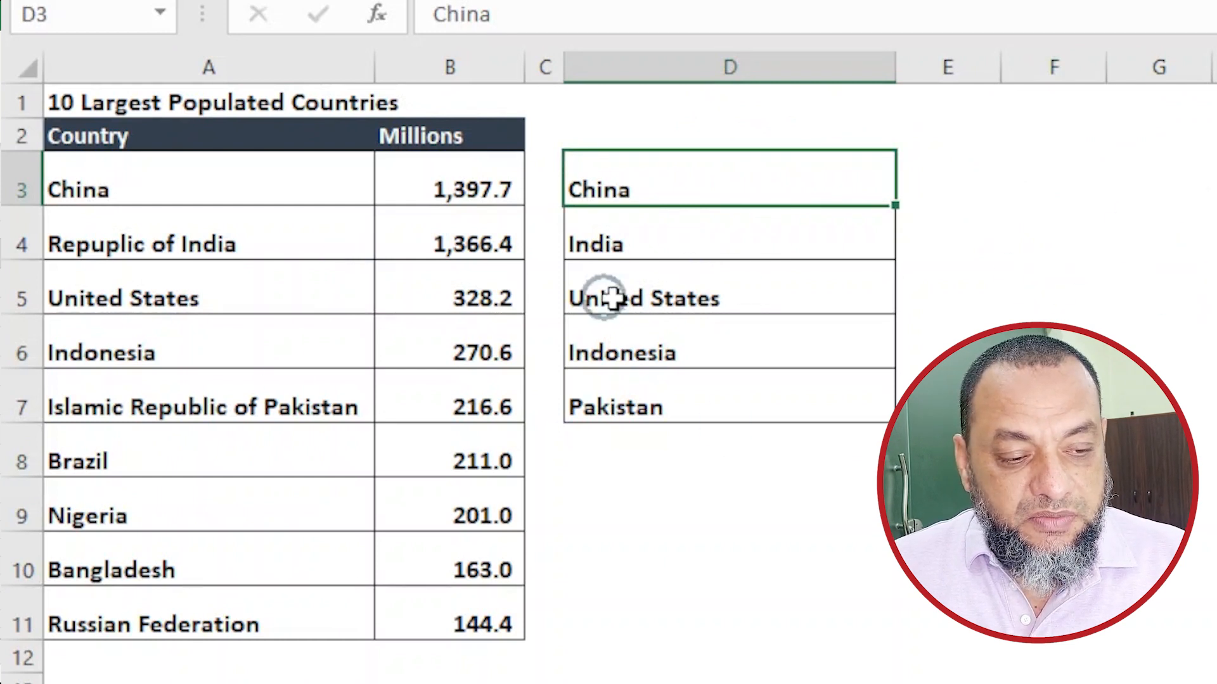
pyautogui.click(951, 185)
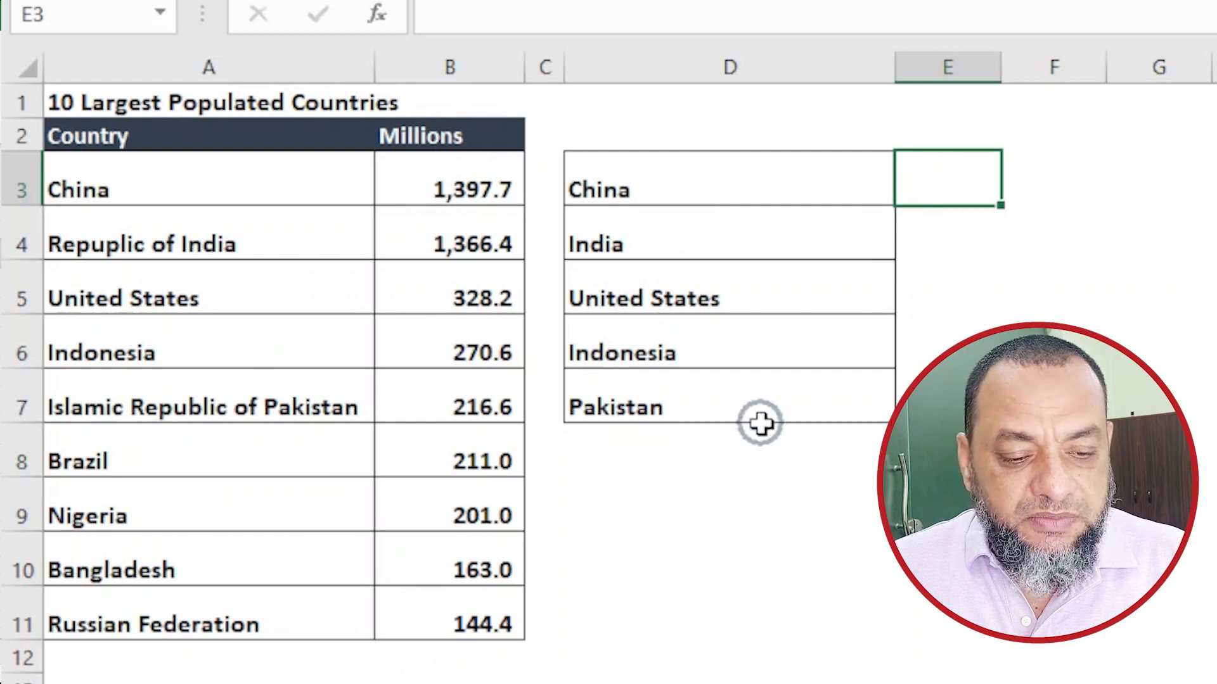
pyautogui.click(662, 238)
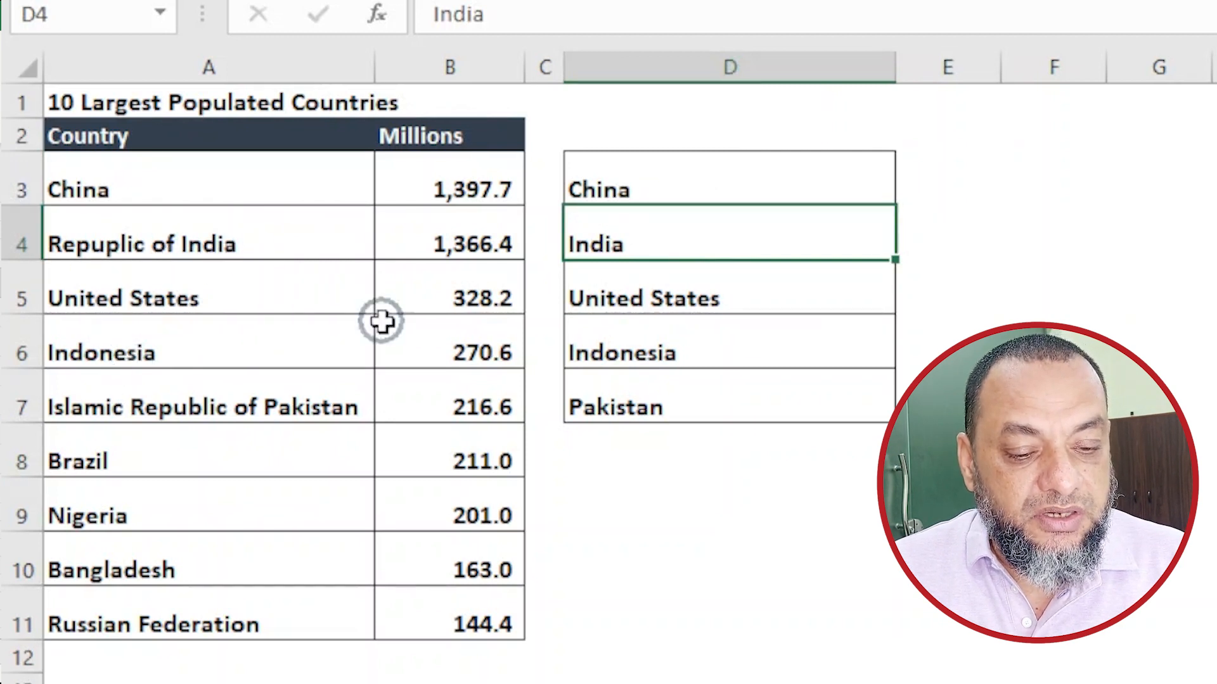
# Step: Compare the short name Pakistan in D7 with its full name in A7
pyautogui.click(711, 398)
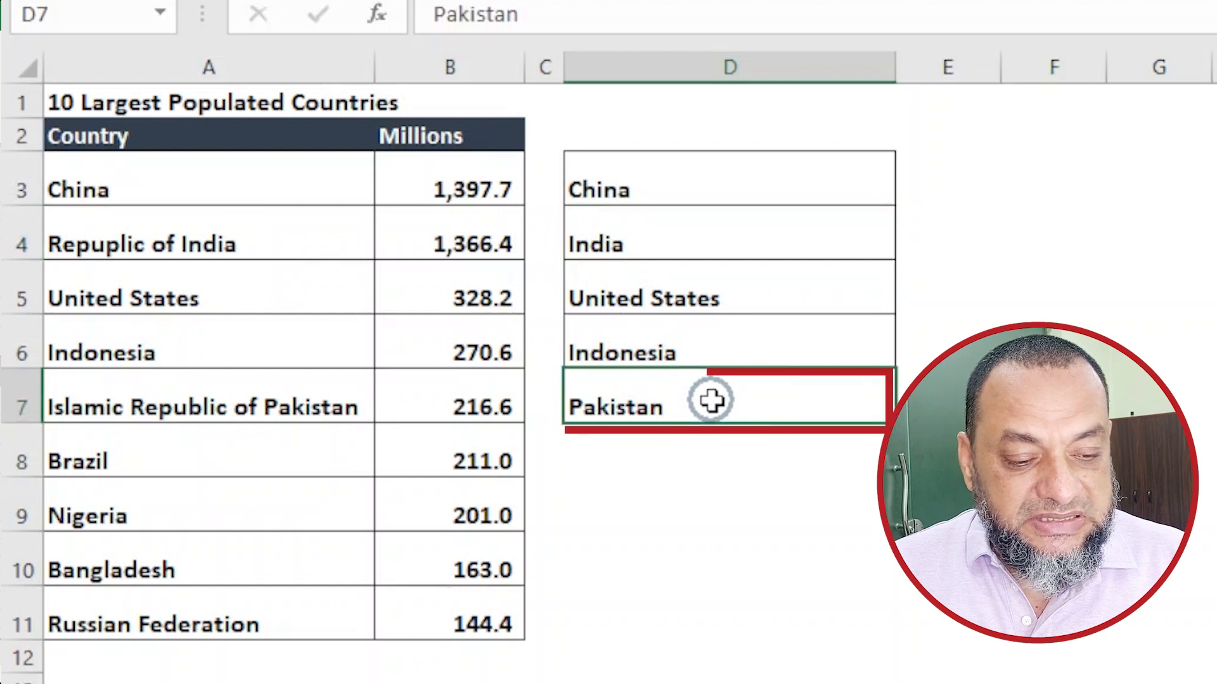
pyautogui.click(202, 406)
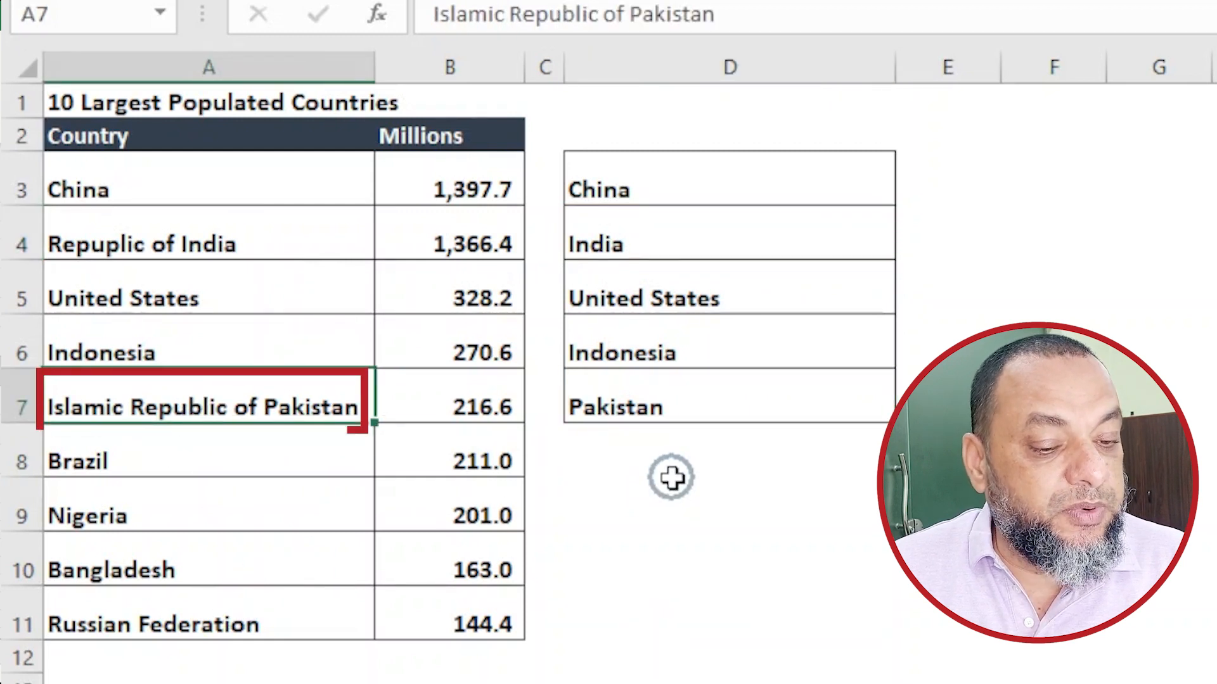
# Step: Start a VLOOKUP formula in cell E3 with the wildcard lookup value "*"&D3
pyautogui.click(961, 180)
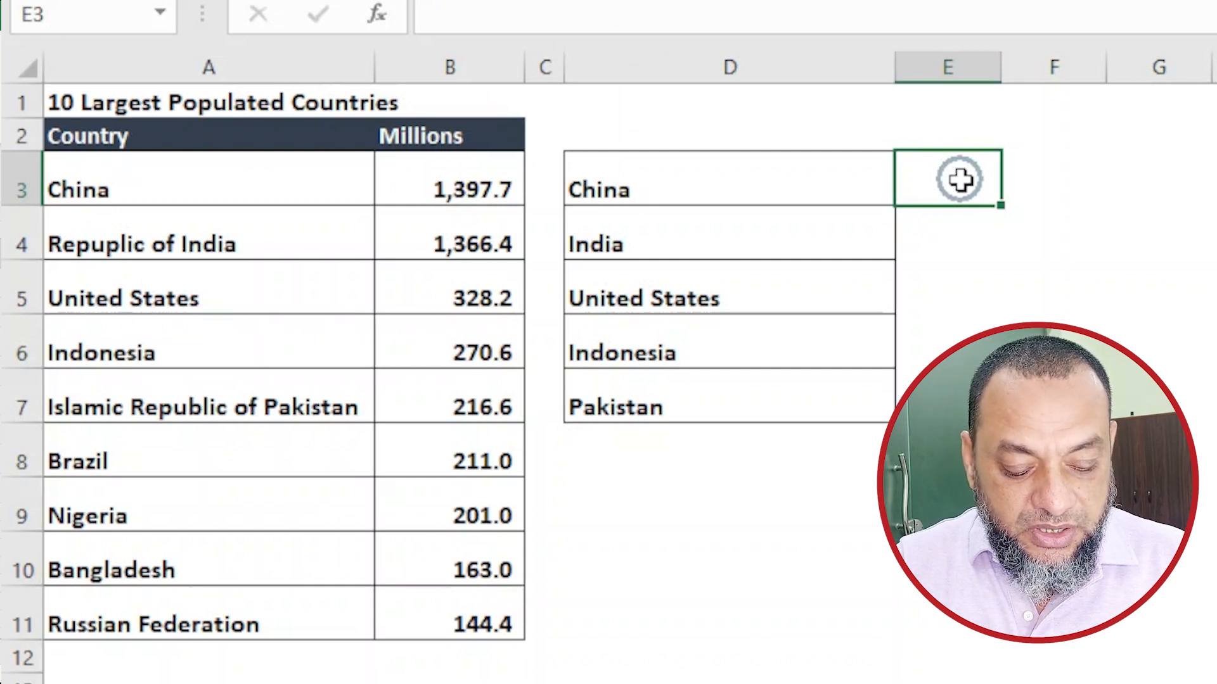
pyautogui.write('=v')
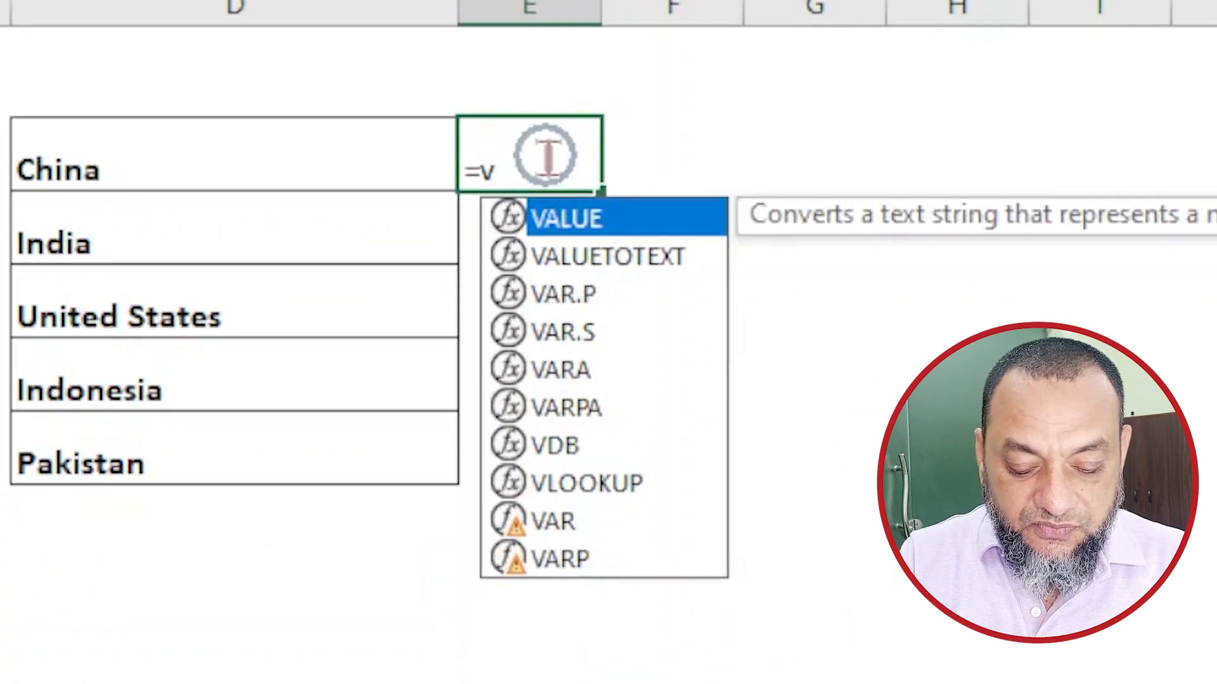
pyautogui.write('loo')
pyautogui.press('Tab')
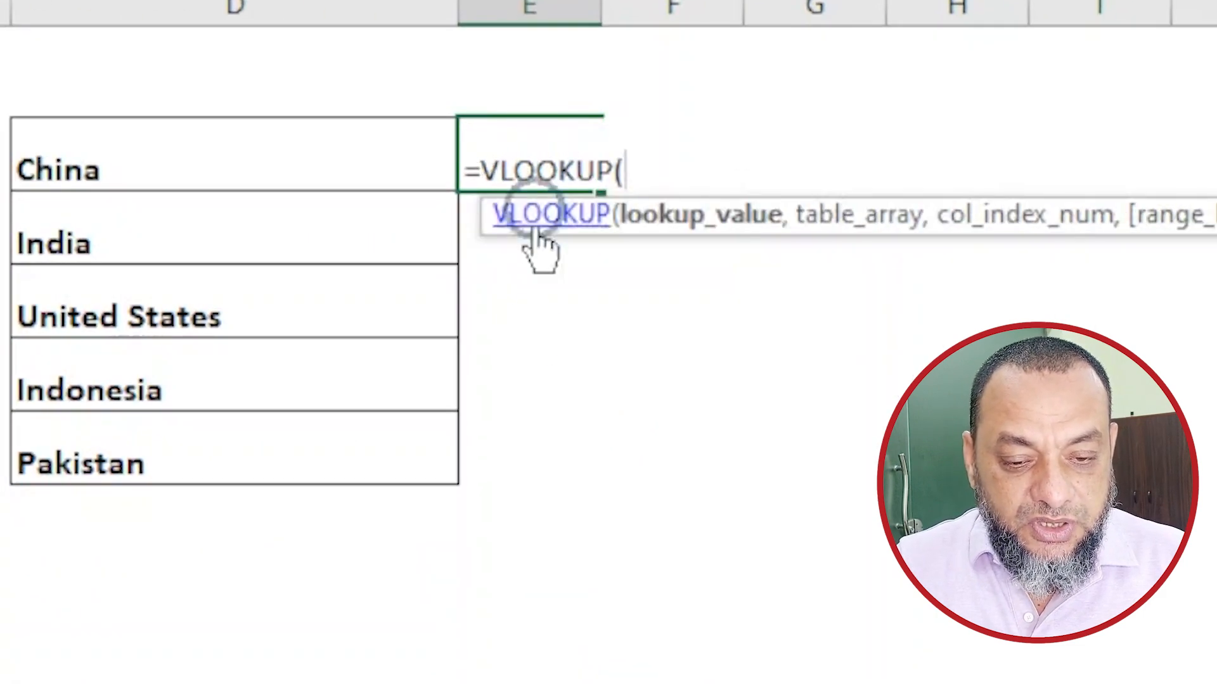
pyautogui.click(114, 174)
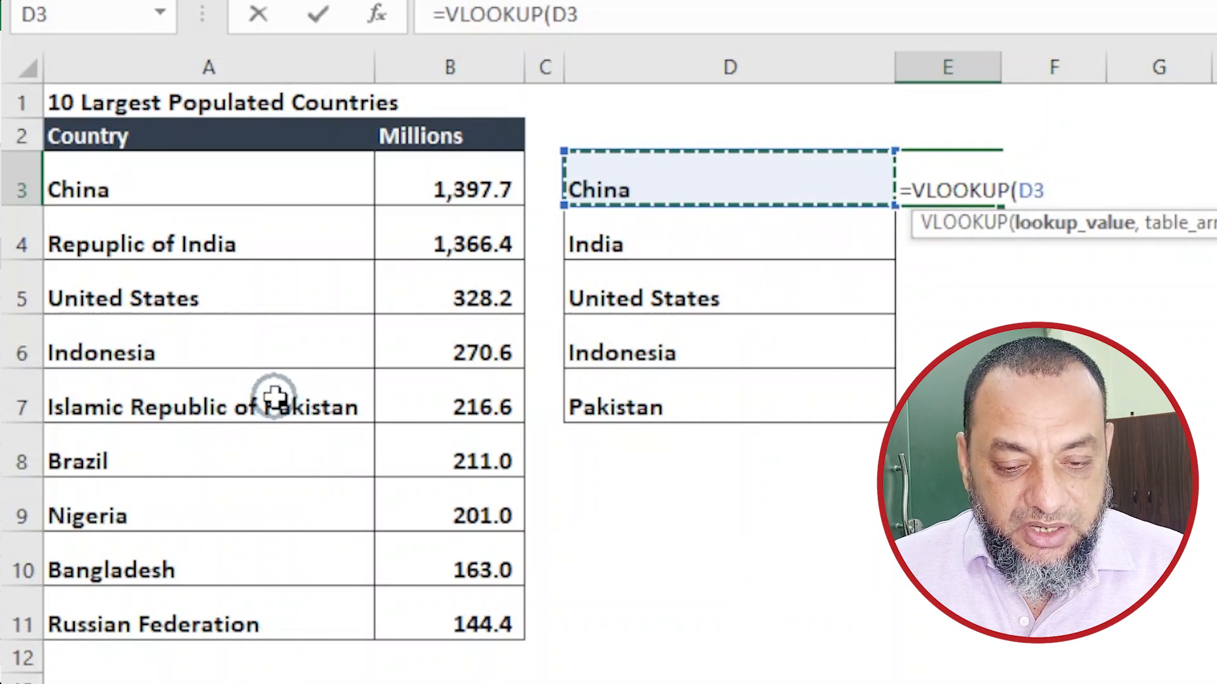
pyautogui.press('BackSpace')
pyautogui.press('BackSpace')
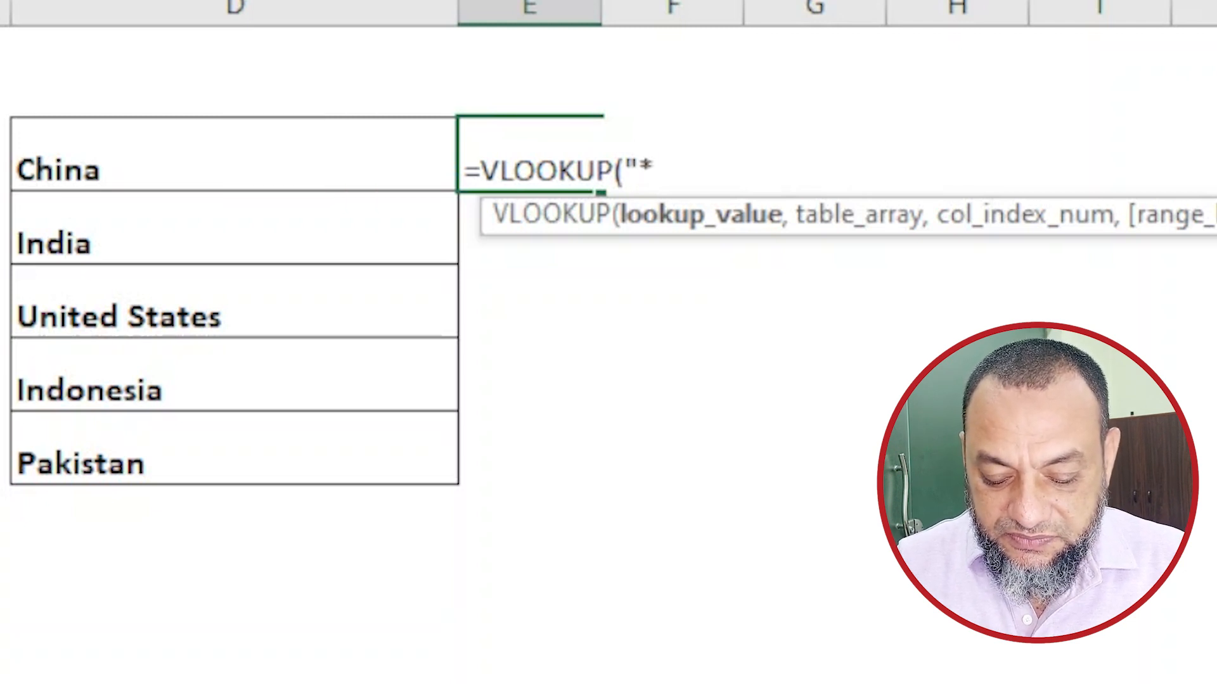
pyautogui.write('&')
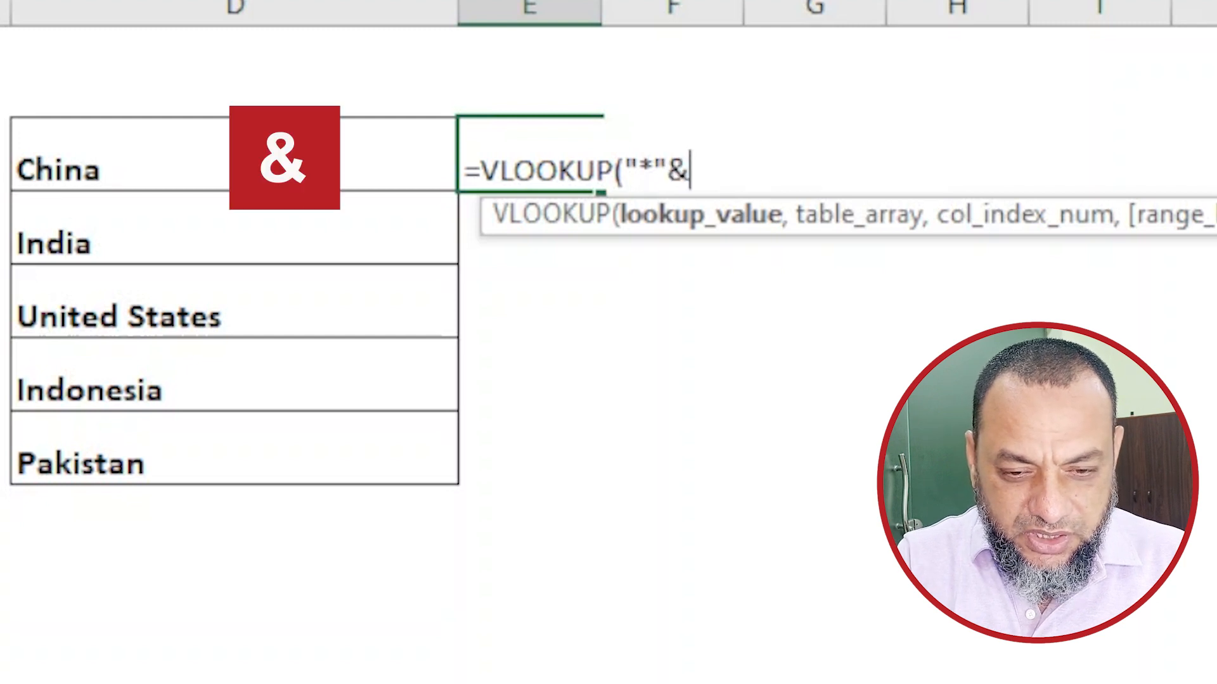
pyautogui.click(92, 163)
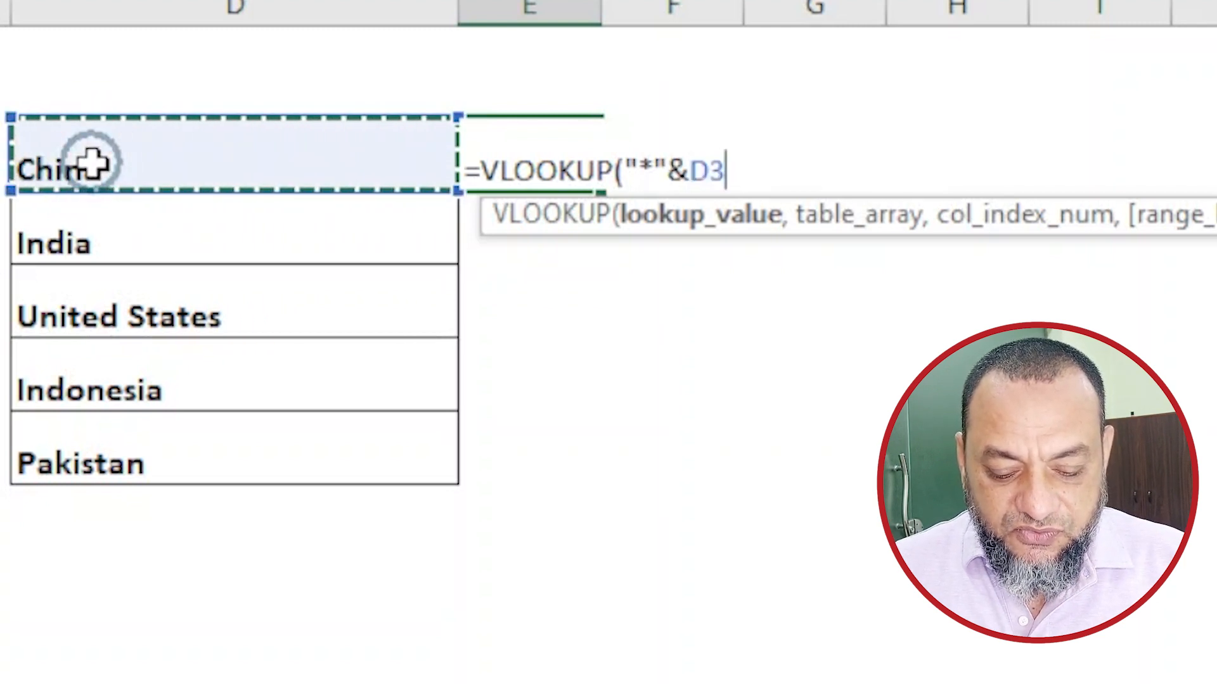
pyautogui.write(',')
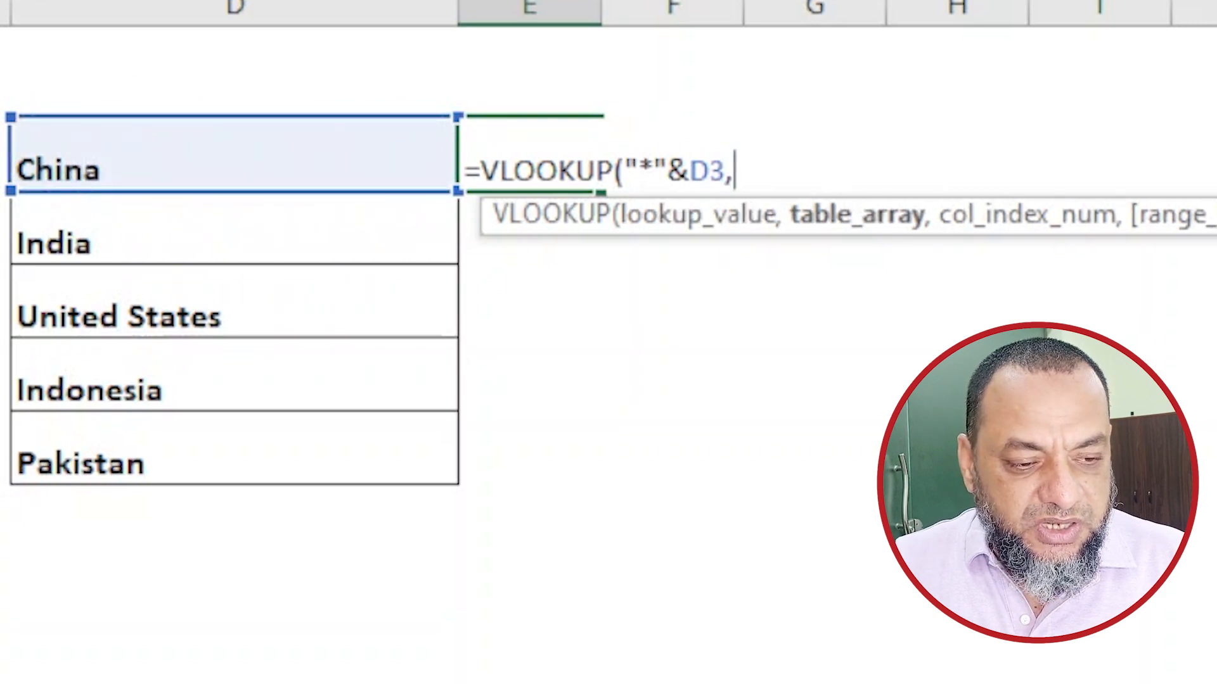
# Step: Complete the VLOOKUP in E3 with table array $A$3:$B$11, column index 2 and exact match 0
pyautogui.moveTo(108, 191); pyautogui.dragTo(439, 608)
pyautogui.press('F4')
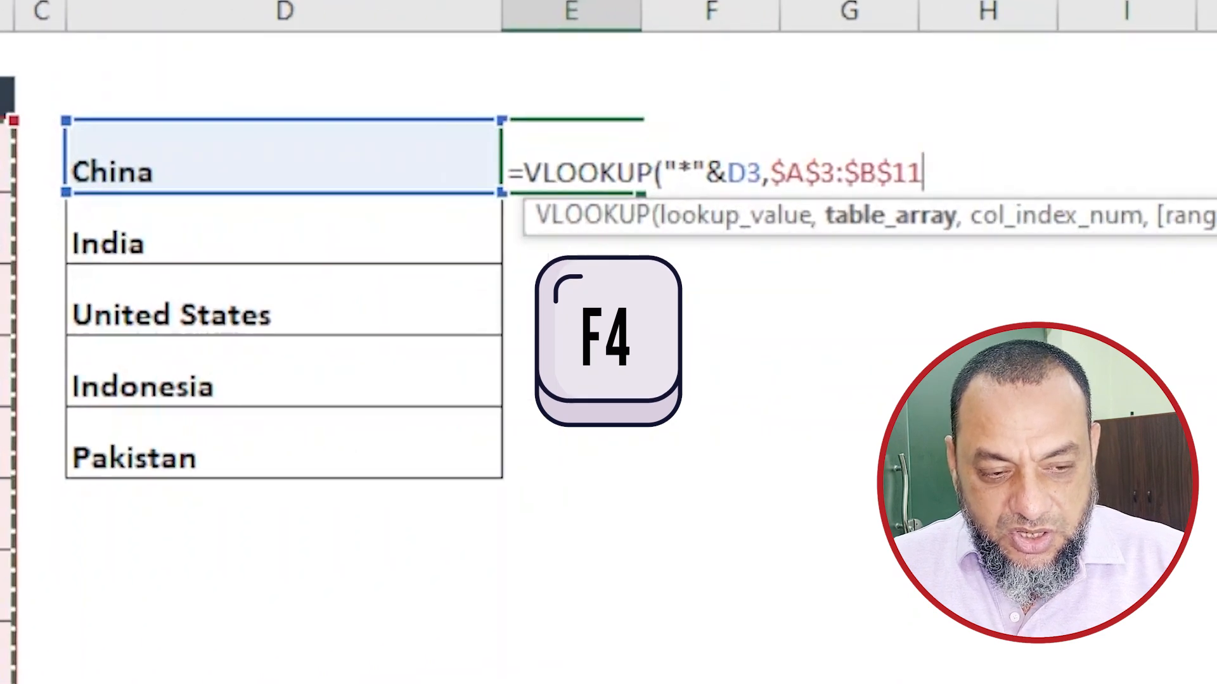
pyautogui.write(',')
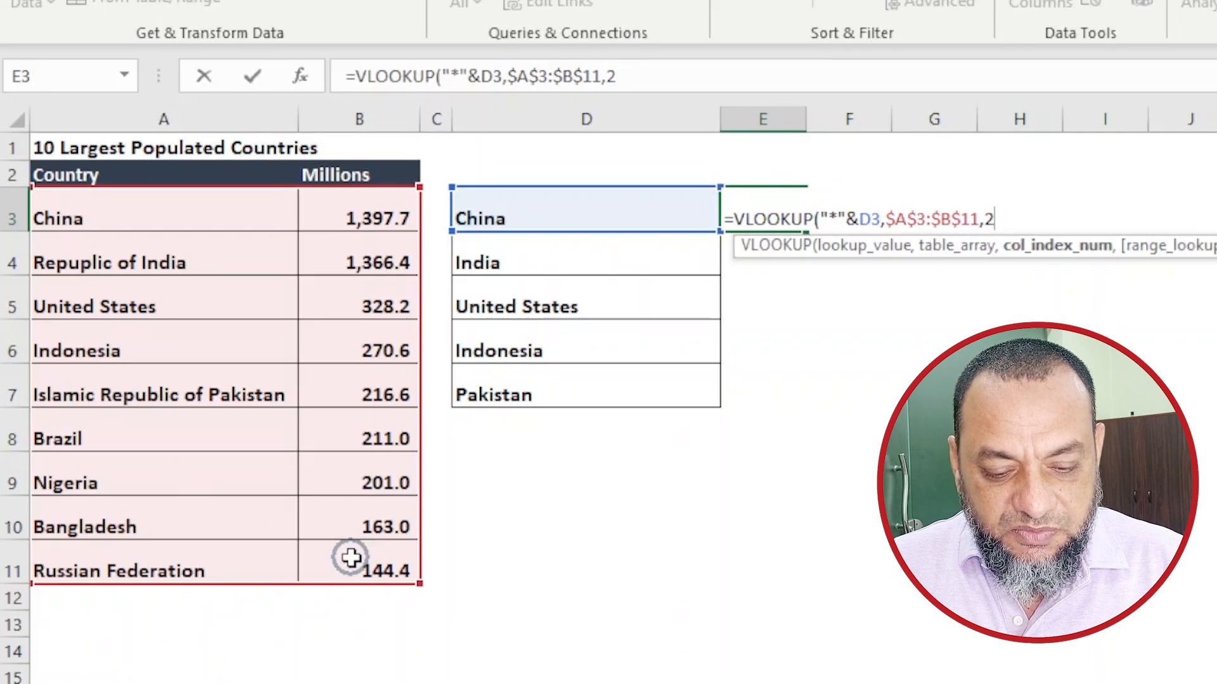
pyautogui.write('2,')
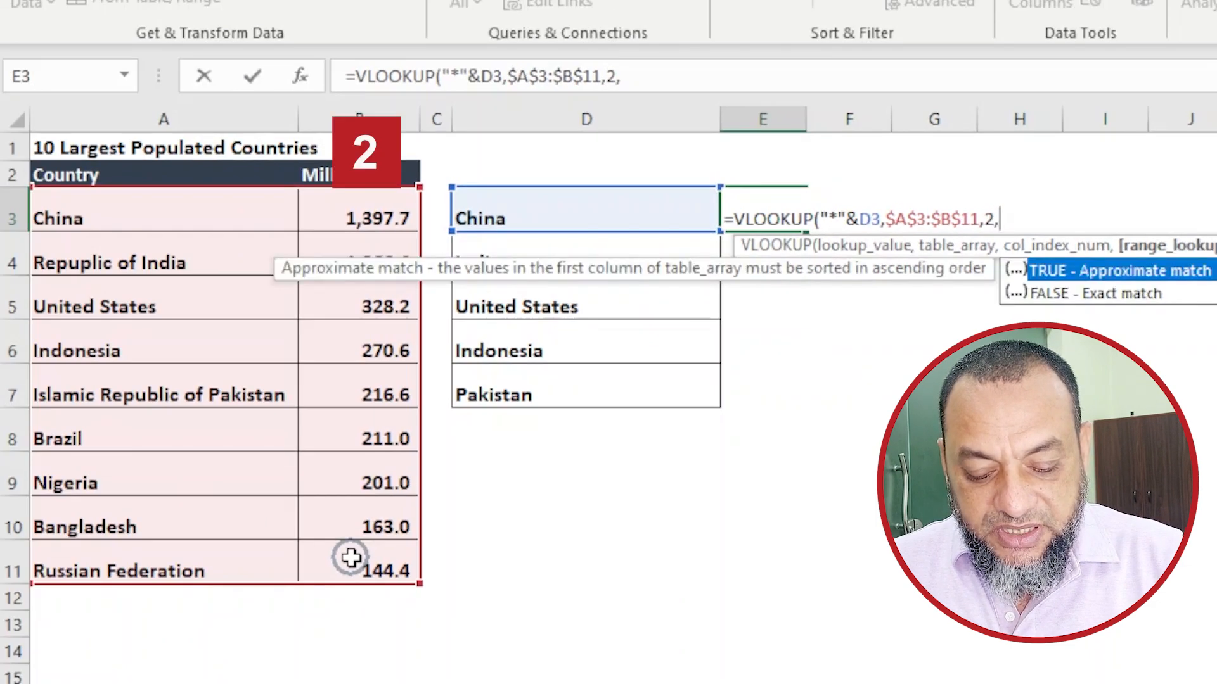
pyautogui.write('0)')
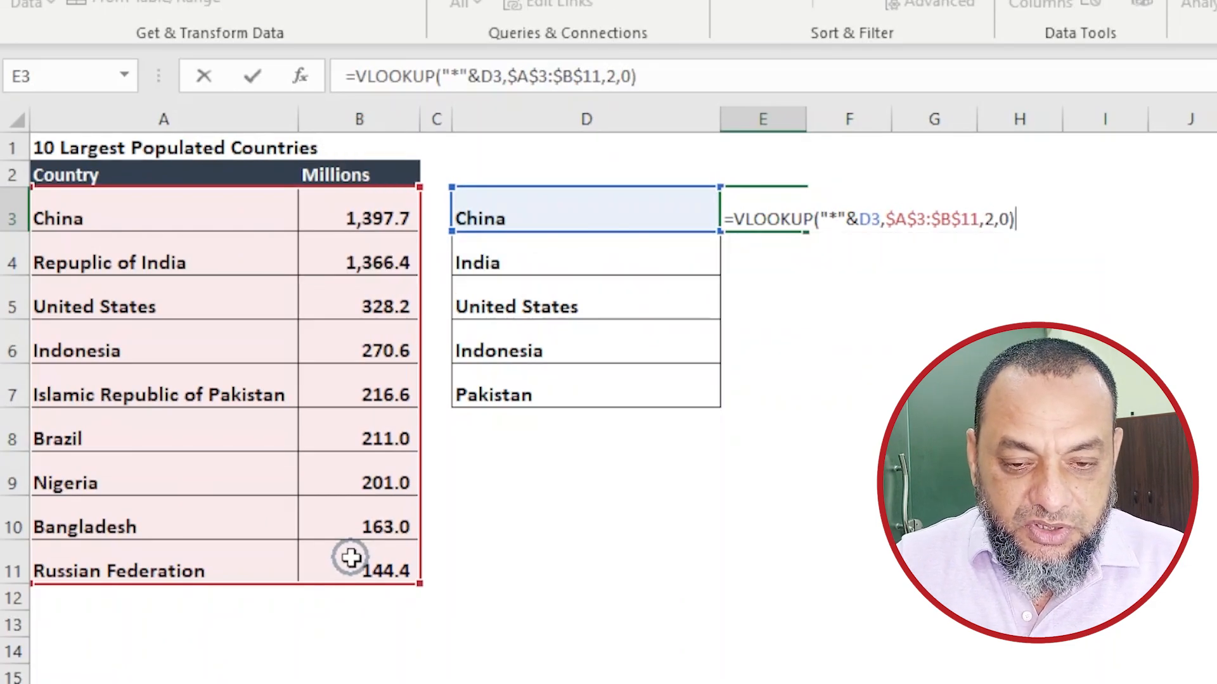
pyautogui.press('Return')
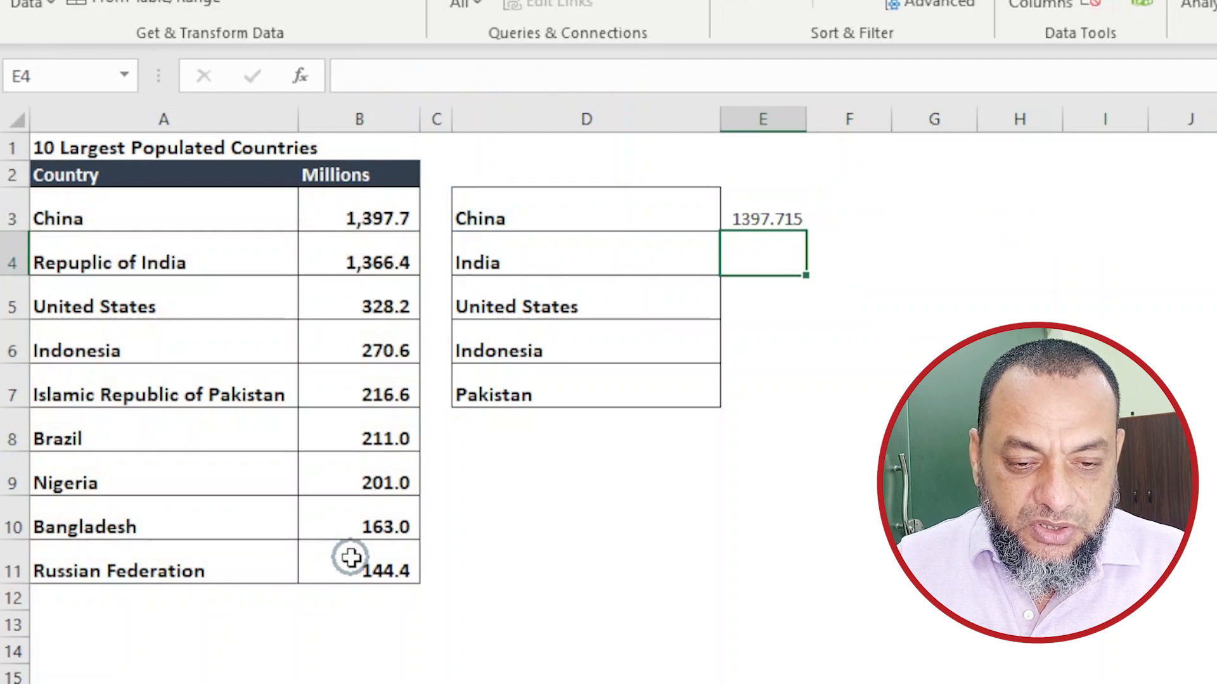
# Step: Fill the E3 formula down to E7 and show the results with one decimal place
pyautogui.click(757, 218)
pyautogui.moveTo(810, 229); pyautogui.dragTo(808, 407)
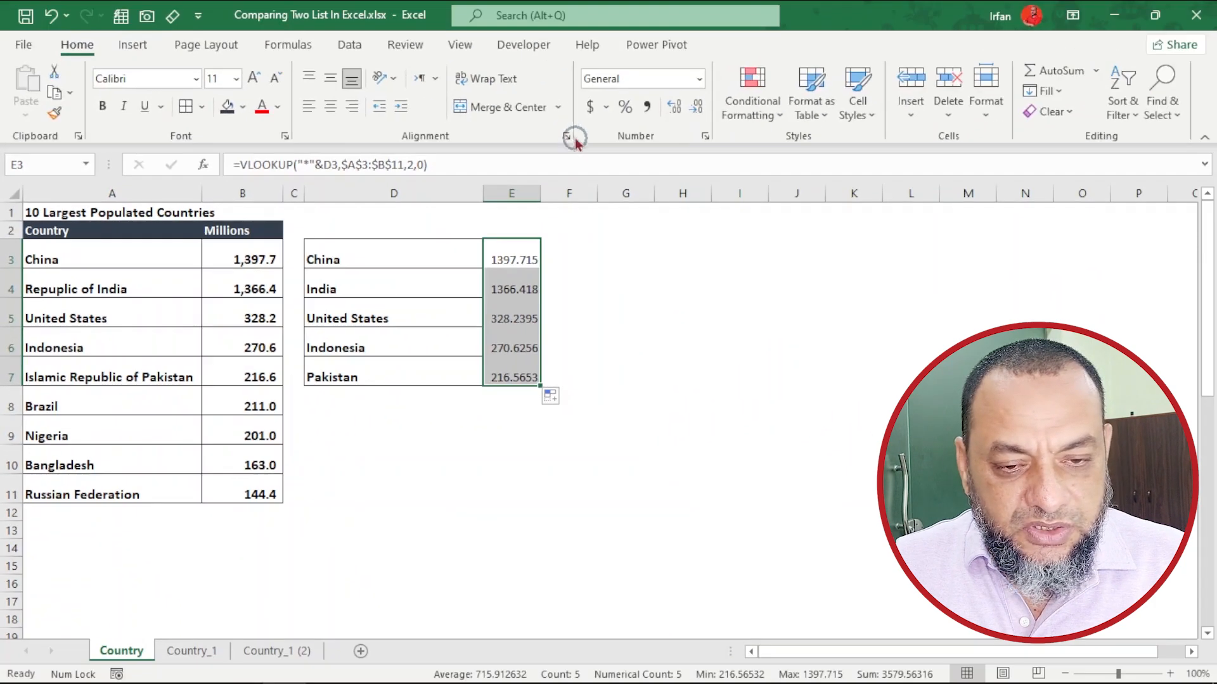
pyautogui.click(699, 106)
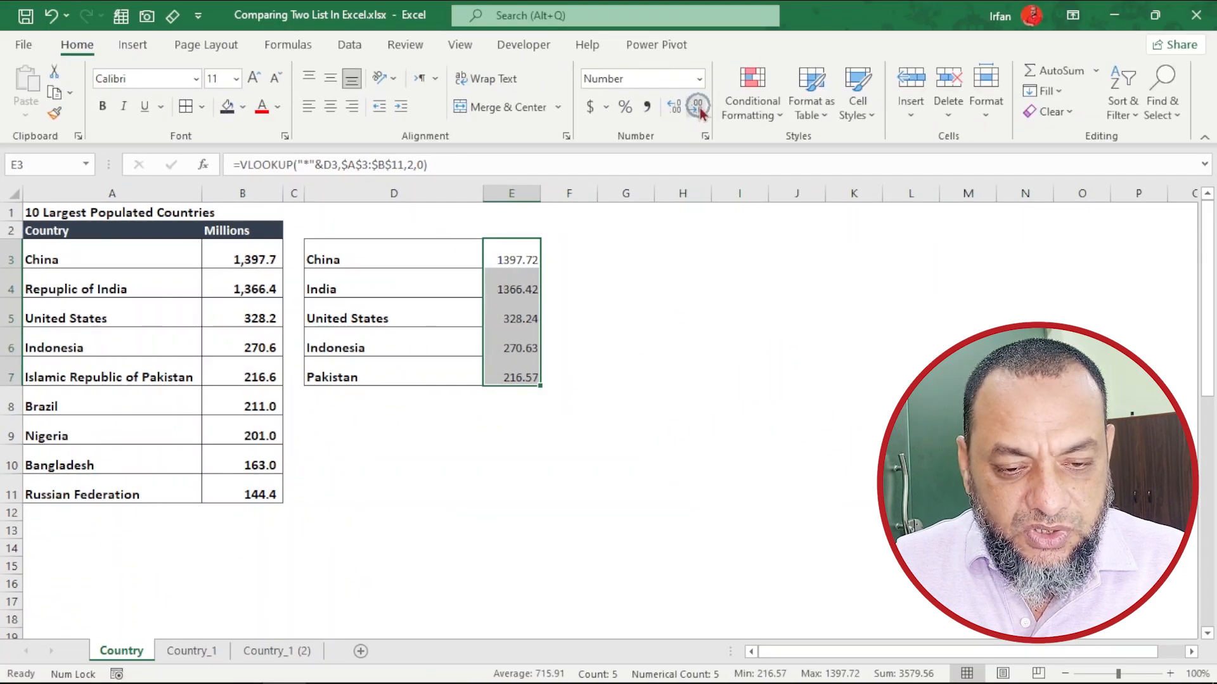
pyautogui.click(698, 106)
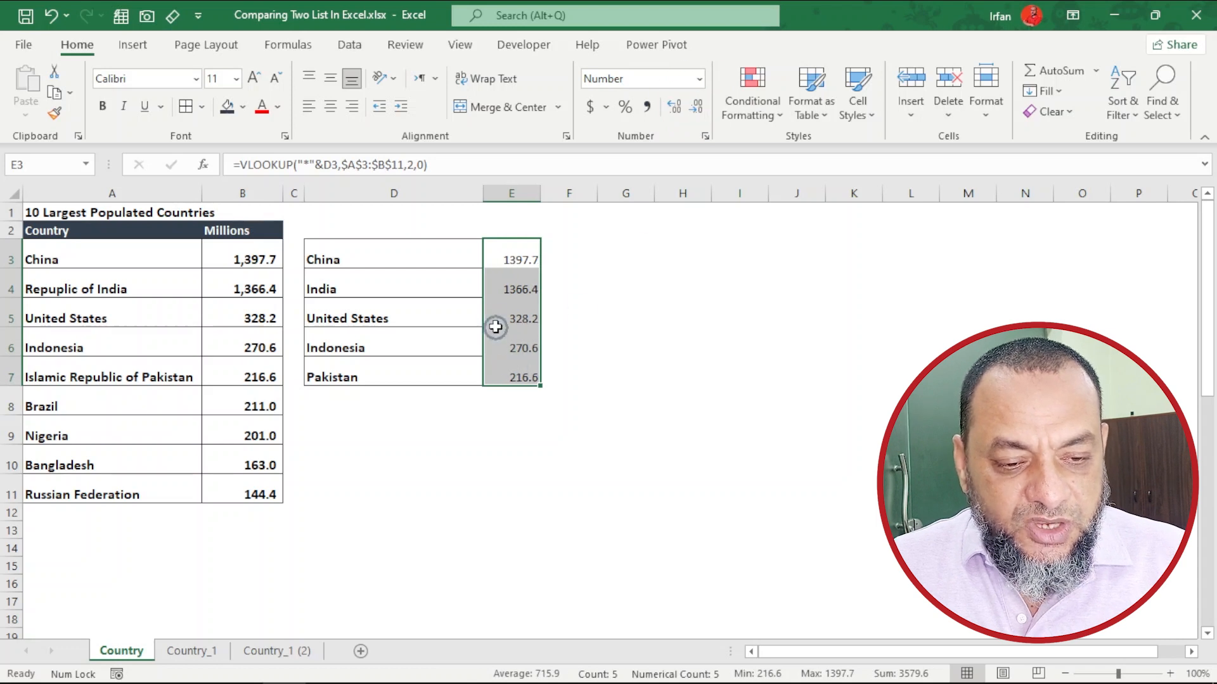
# Step: Check the wildcard VLOOKUP results in E3:E7 against the short names in column D and the full names in column A
pyautogui.click(507, 285)
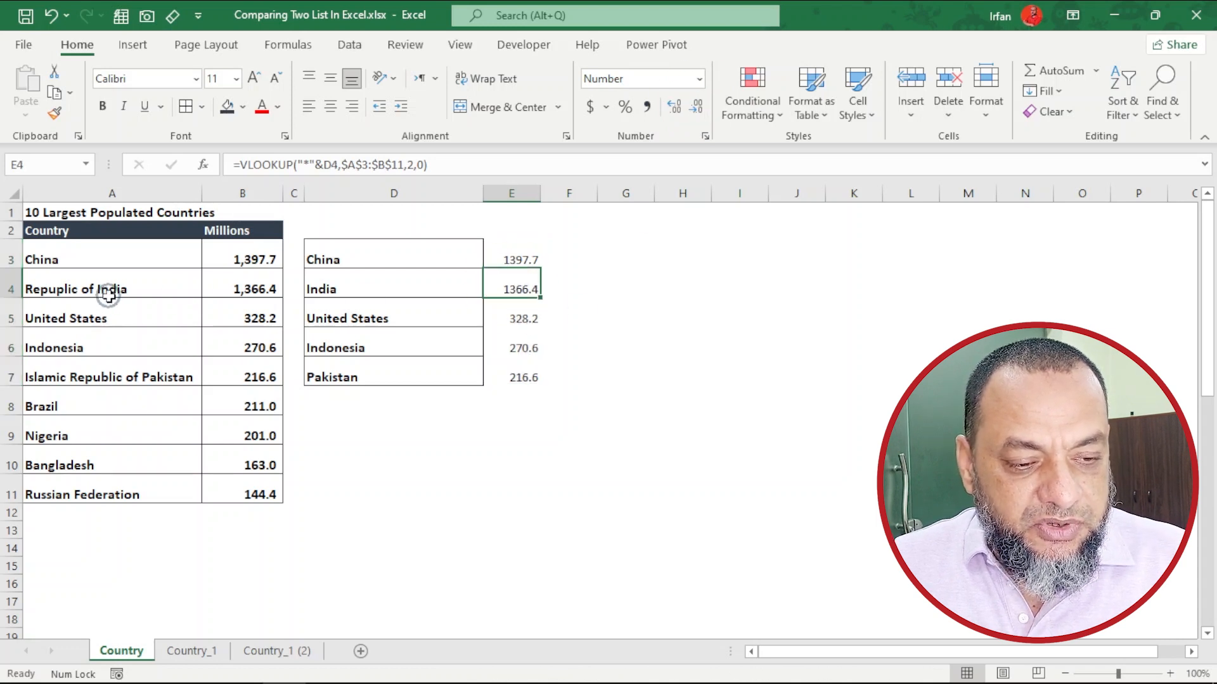
pyautogui.click(355, 285)
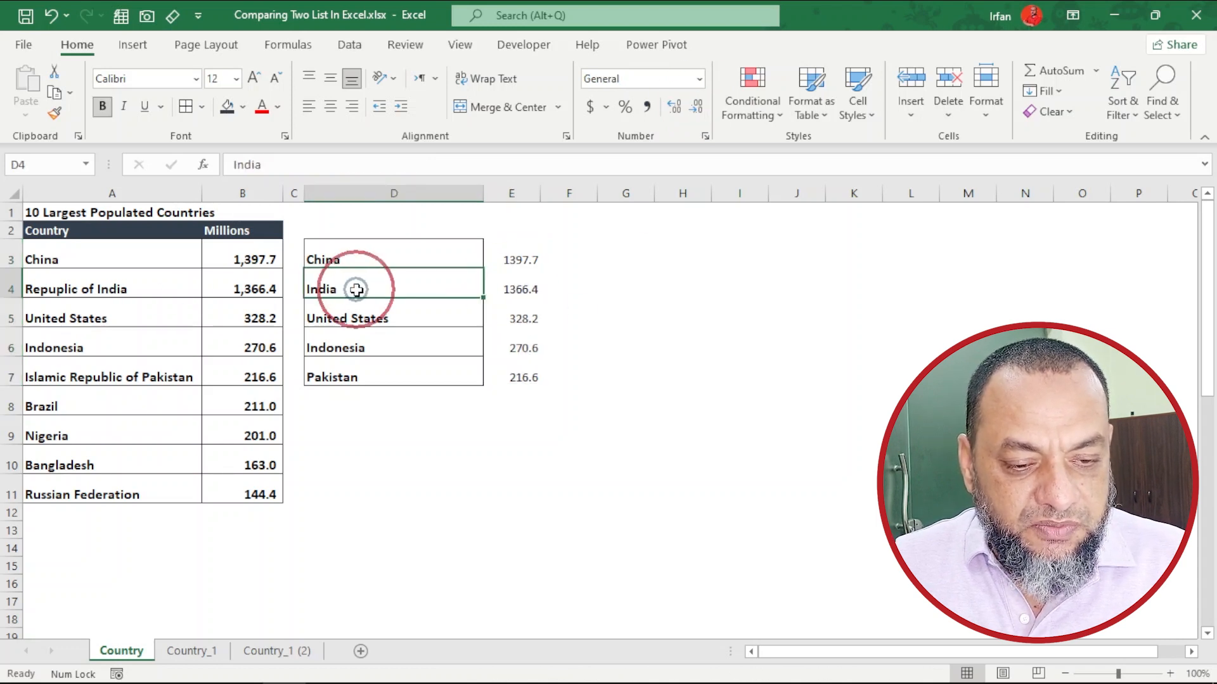
pyautogui.click(527, 290)
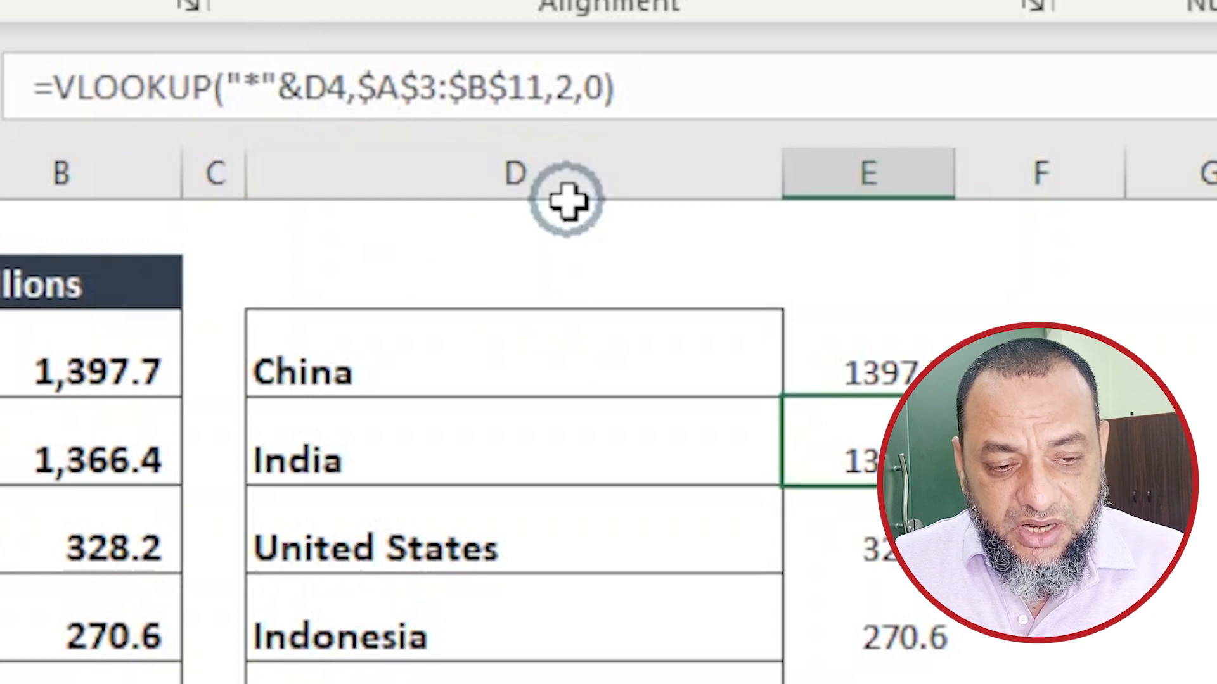
pyautogui.click(489, 448)
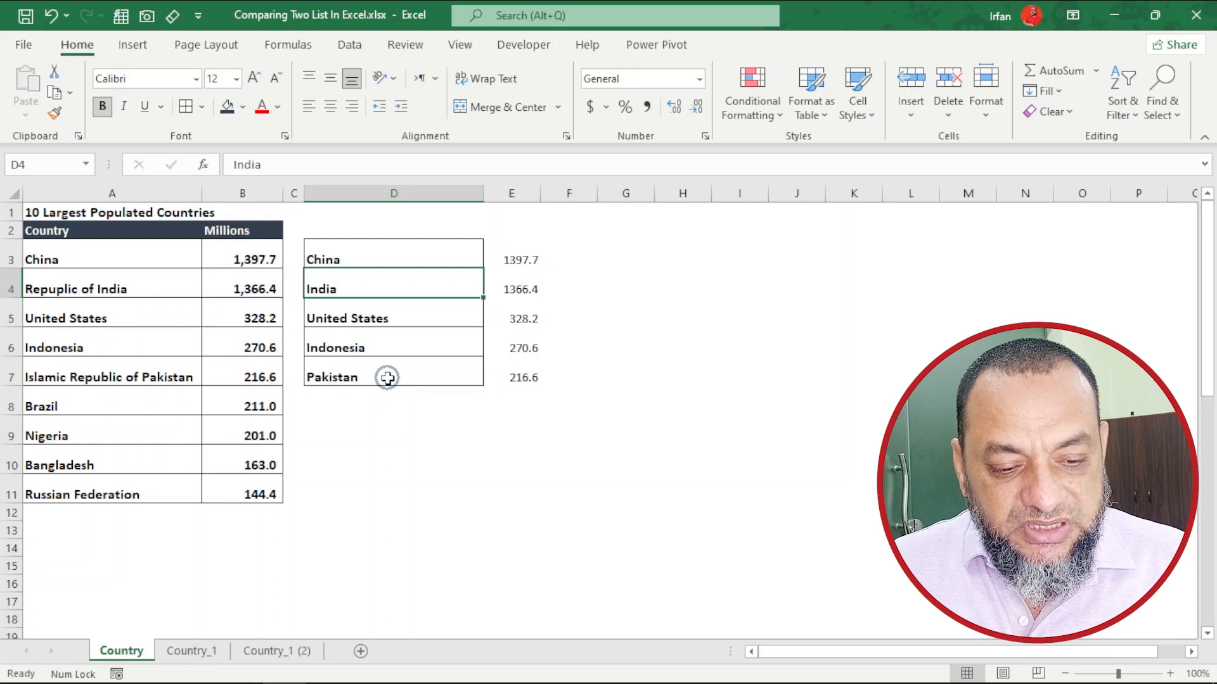
pyautogui.click(387, 379)
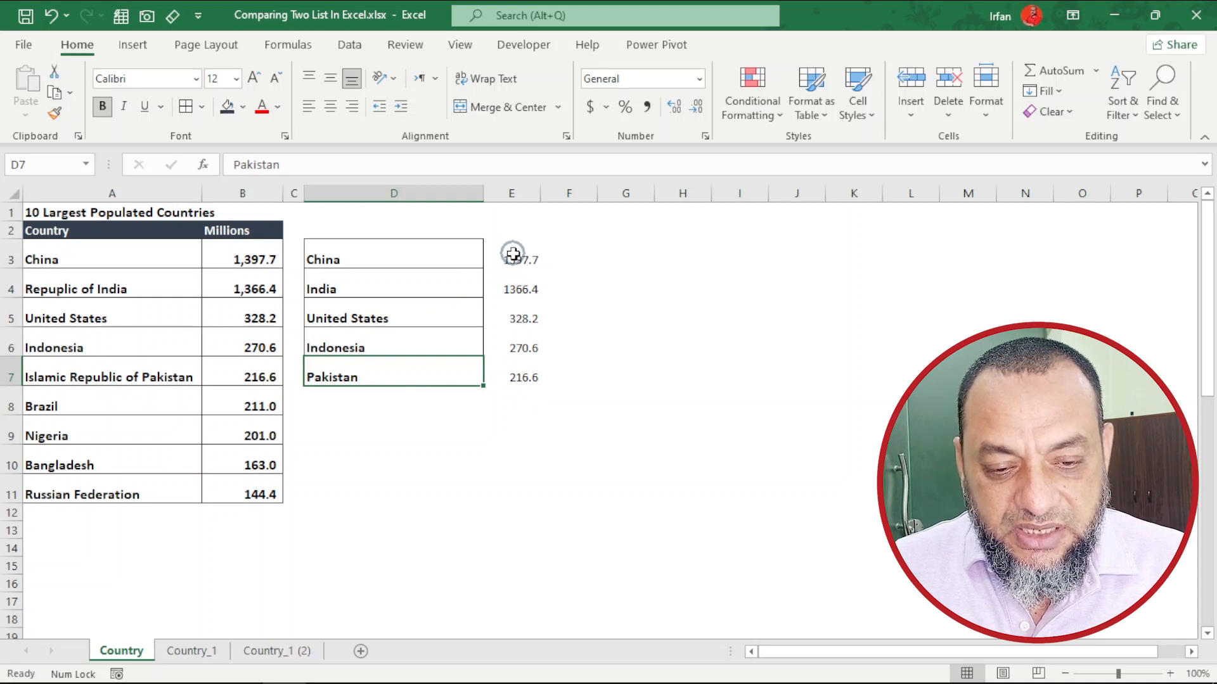
pyautogui.moveTo(513, 254); pyautogui.dragTo(521, 373)
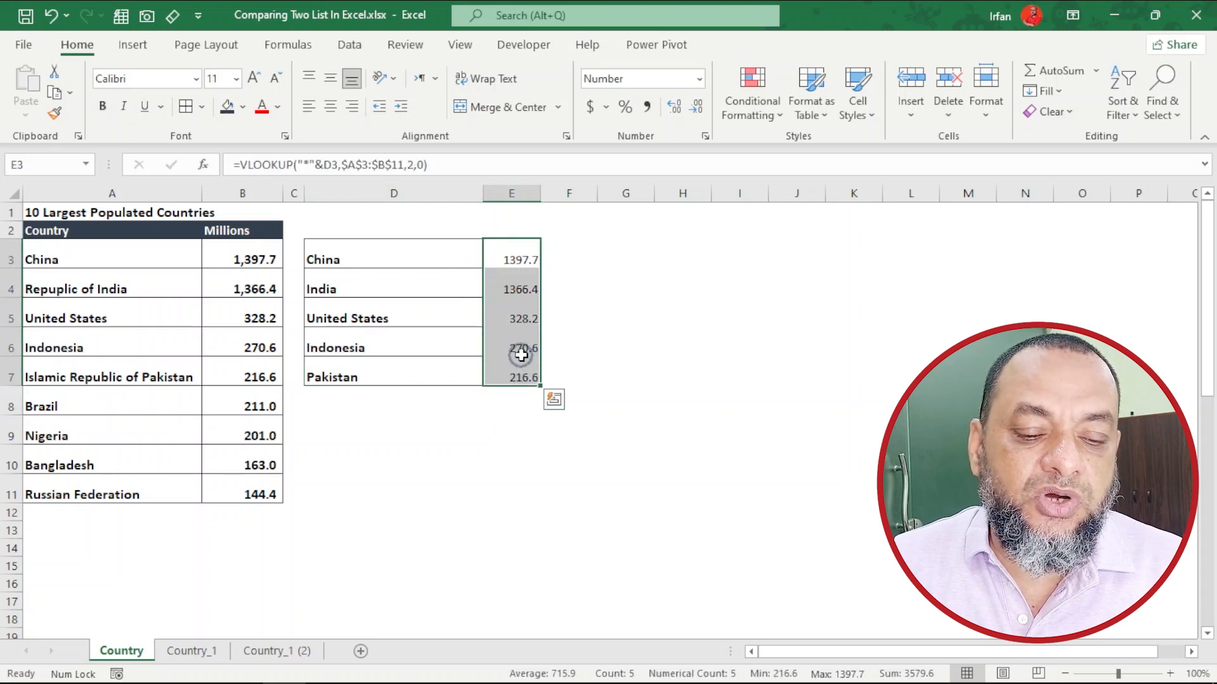